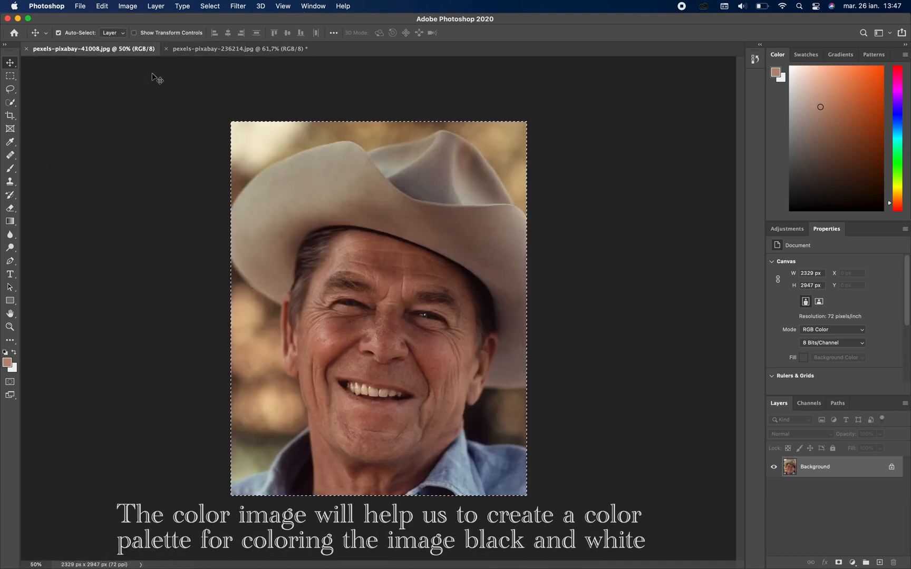
# Copy the entire color portrait and paste it as a new layer into the black-and-white document pexels-pixabay-236214.jpg
pyautogui.click(210, 6)
pyautogui.click(214, 19)
pyautogui.click(102, 5)
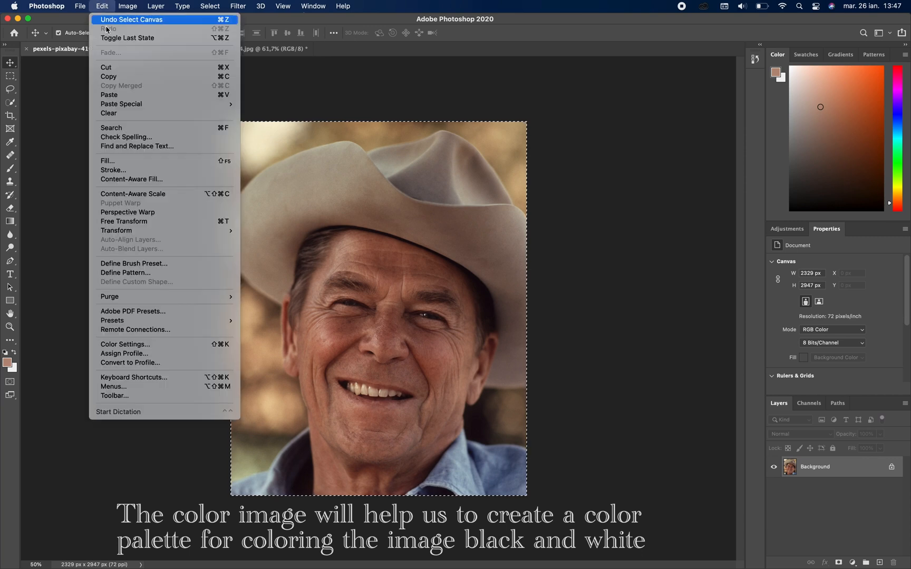
pyautogui.click(109, 77)
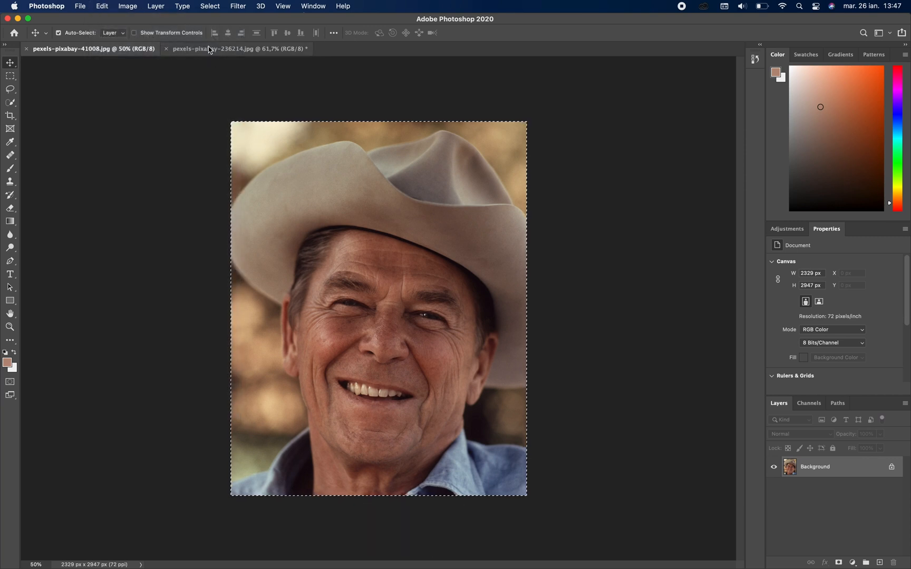
pyautogui.click(211, 48)
pyautogui.click(126, 7)
pyautogui.moveTo(106, 4)
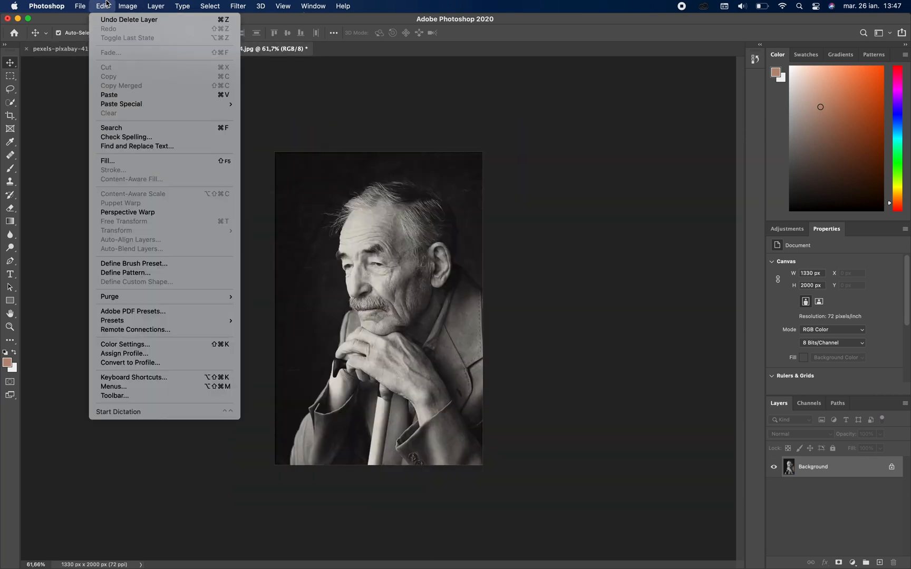
pyautogui.click(115, 96)
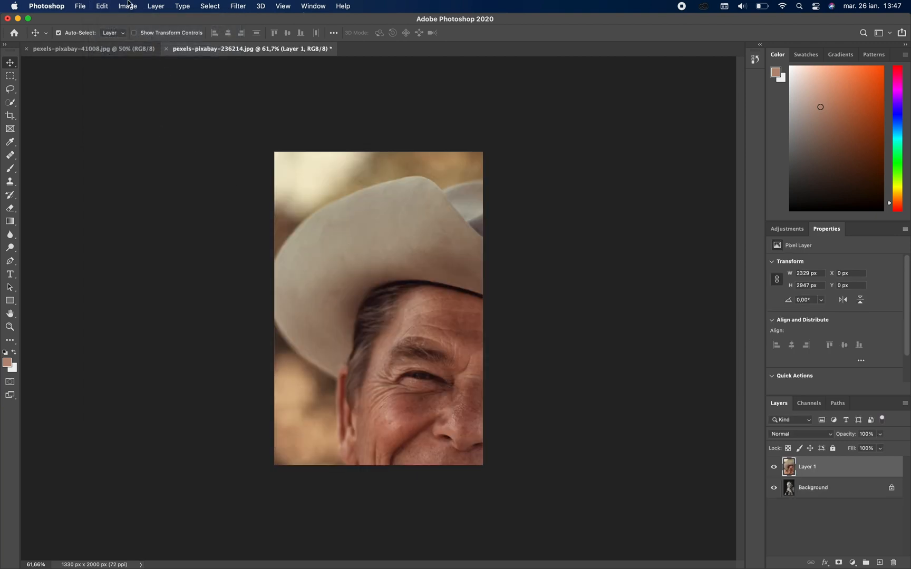
# Scale the pasted color portrait down to about 26% and place it over the black-and-white photo's left side
pyautogui.click(104, 6)
pyautogui.moveTo(124, 232)
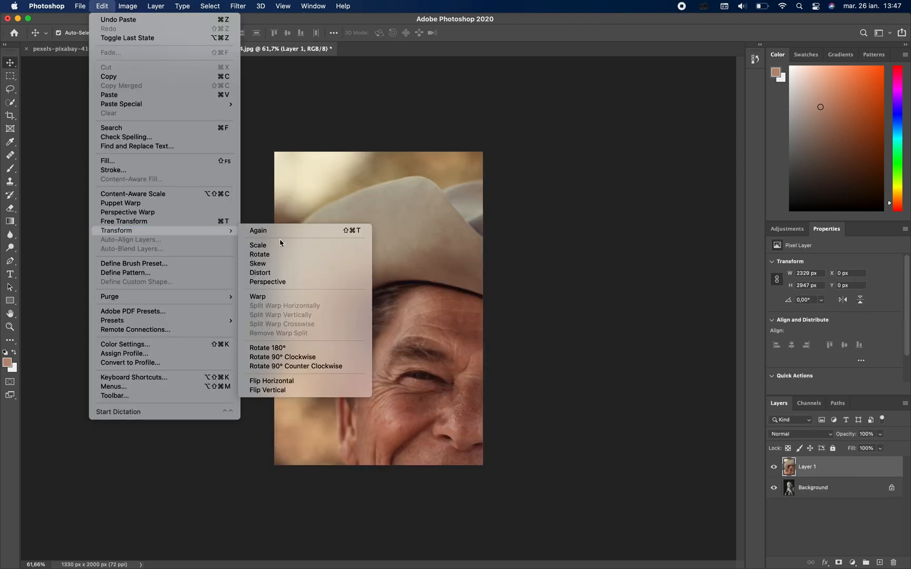
pyautogui.click(286, 247)
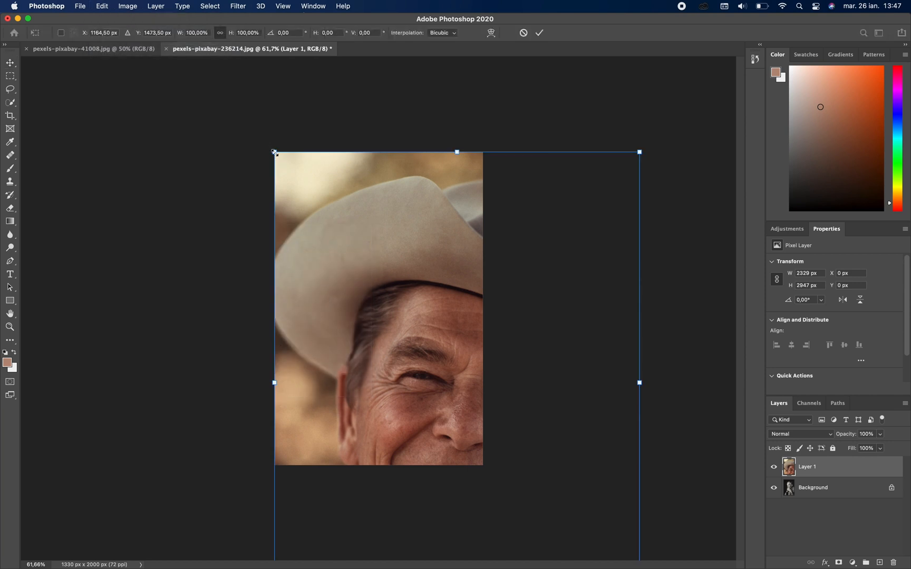
pyautogui.moveTo(274, 153); pyautogui.dragTo(406, 347)
pyautogui.moveTo(457, 391); pyautogui.dragTo(321, 346)
pyautogui.moveTo(366, 293); pyautogui.dragTo(378, 273)
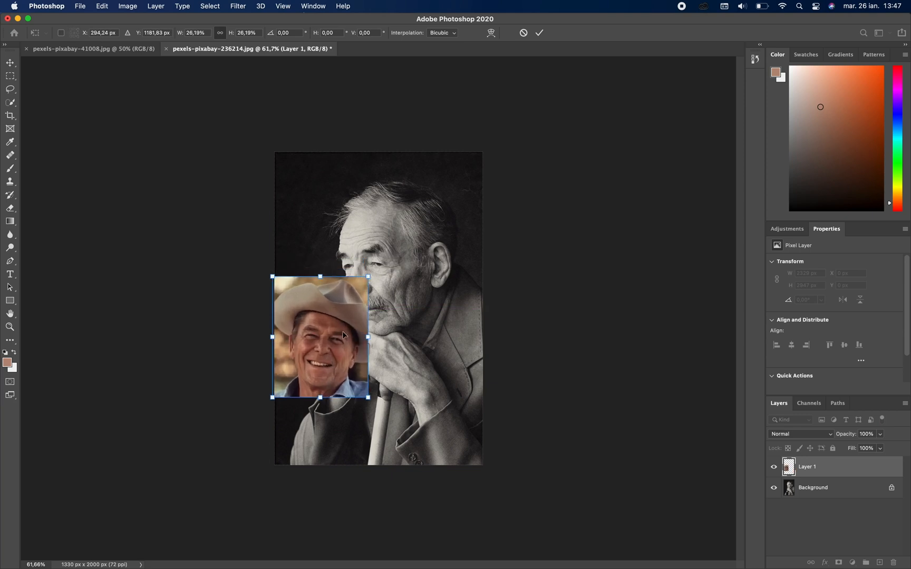
pyautogui.click(540, 32)
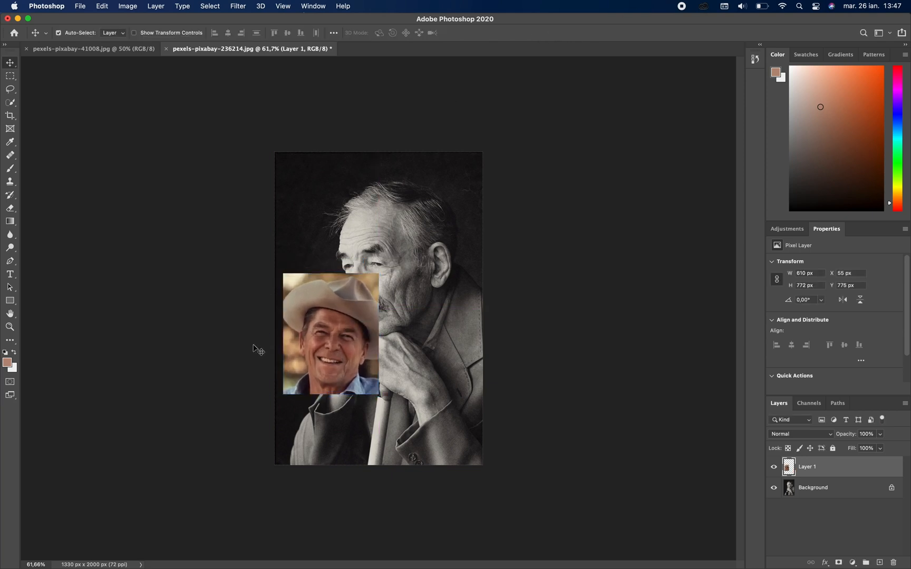
# Draw a closed Pen path around the smiling man's face in the color portrait, just below the hat
pyautogui.scroll(-5, 310, 342)
pyautogui.scroll(10, 315, 345)
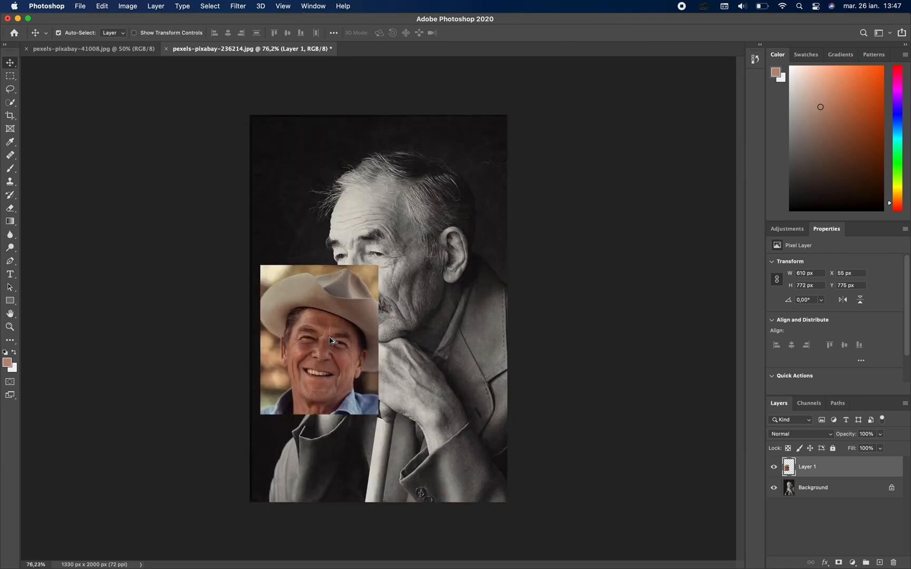
pyautogui.scroll(2, 266, 364)
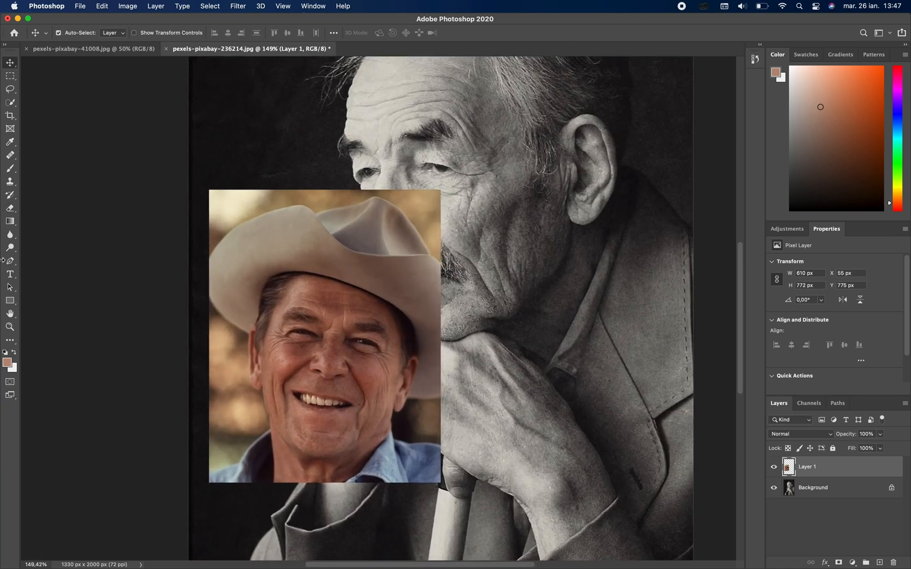
pyautogui.click(10, 261)
pyautogui.click(298, 272)
pyautogui.click(264, 319)
pyautogui.click(251, 371)
pyautogui.click(255, 423)
pyautogui.click(289, 457)
pyautogui.click(341, 468)
pyautogui.click(399, 441)
pyautogui.click(406, 394)
pyautogui.click(428, 351)
pyautogui.click(415, 304)
pyautogui.click(323, 267)
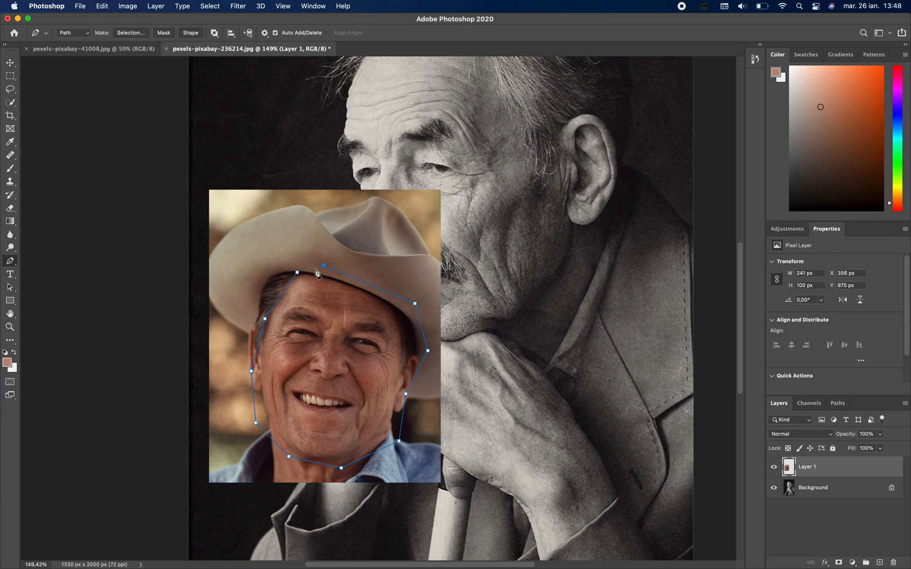
pyautogui.click(297, 272)
# Convert the face path into a new selection with a 0-pixel feather and copy the selected area to a new layer
pyautogui.rightClick(311, 322)
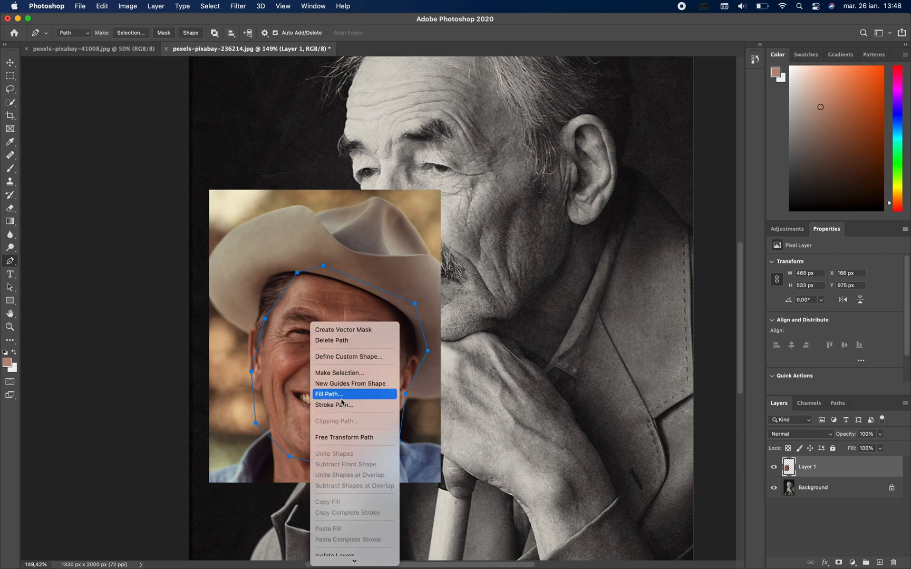
pyautogui.click(339, 372)
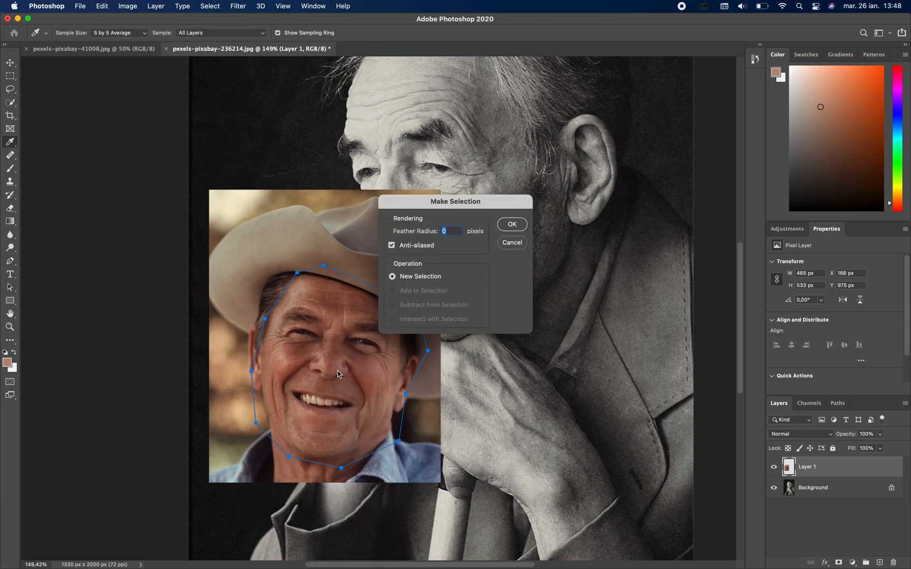
pyautogui.click(507, 226)
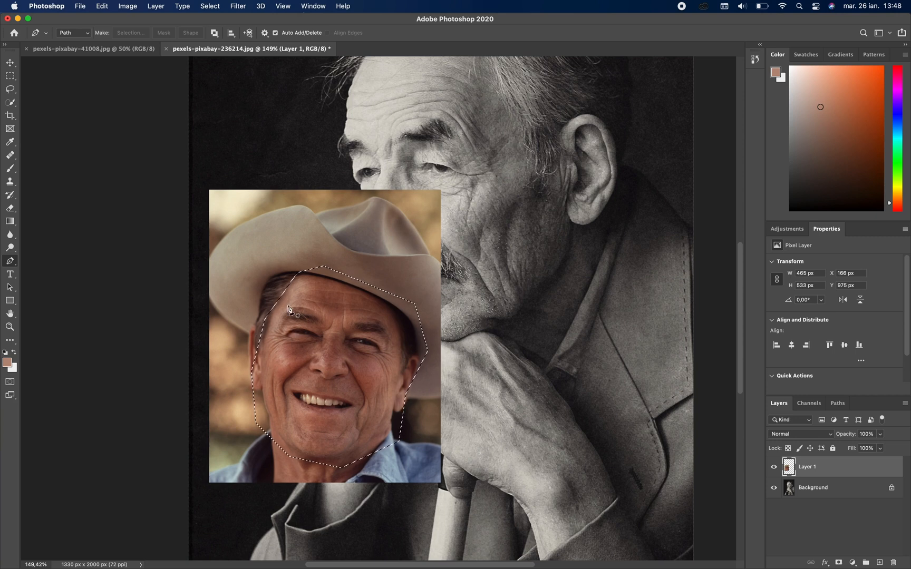
pyautogui.click(156, 5)
pyautogui.moveTo(211, 22)
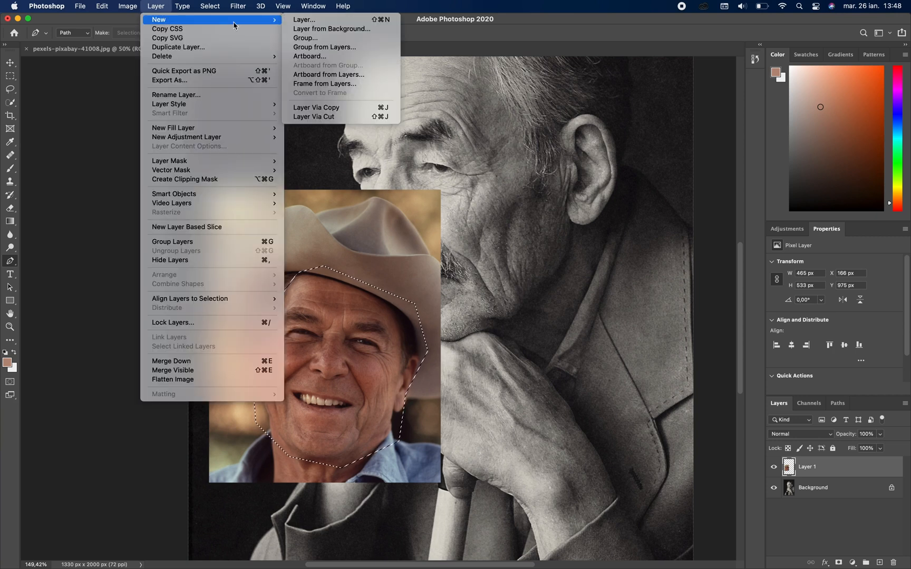
pyautogui.click(347, 109)
# Delete the full color portrait layer and move the face cut-out onto the dark background left of the old man's head
pyautogui.click(11, 62)
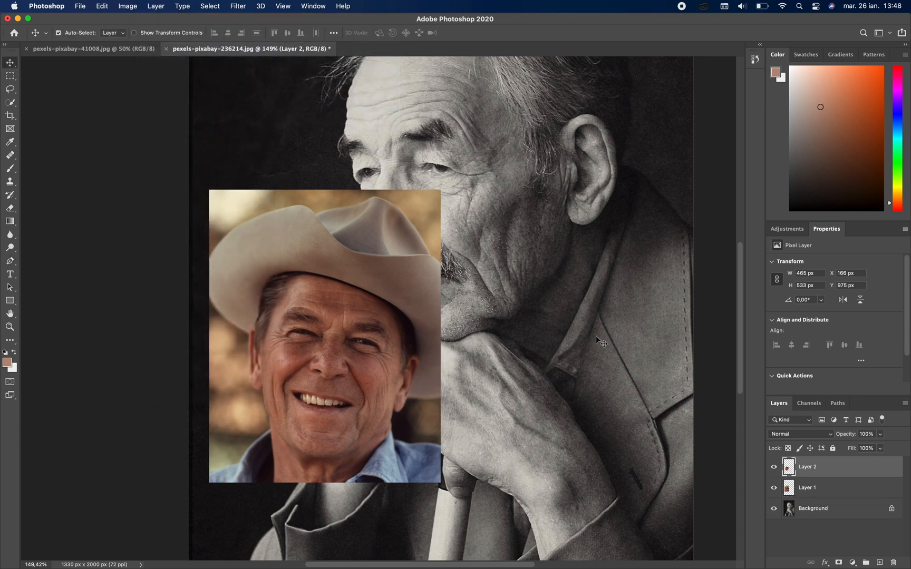
pyautogui.moveTo(789, 487); pyautogui.dragTo(893, 562)
pyautogui.moveTo(341, 349); pyautogui.dragTo(273, 183)
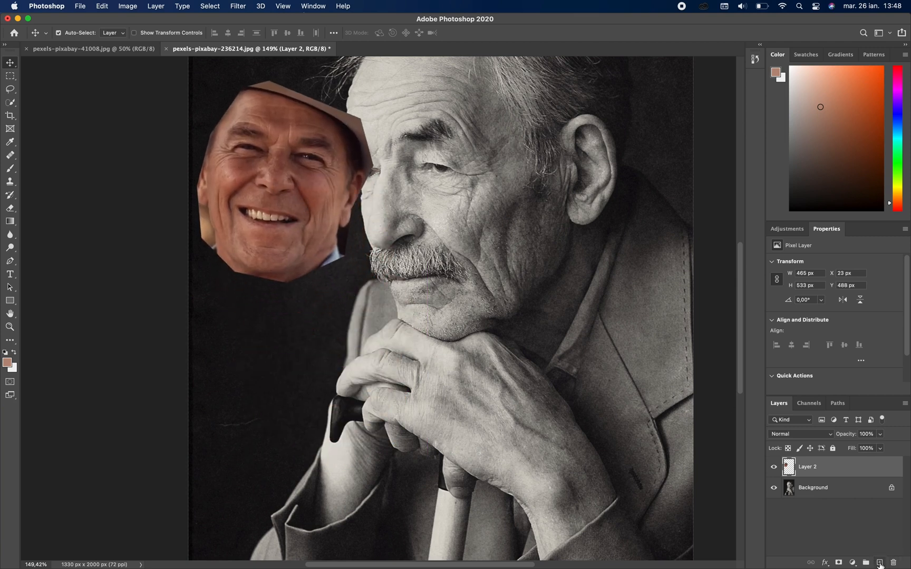
# Add a new layer named "Skin color" and shift the face cut-out slightly upward
pyautogui.click(879, 563)
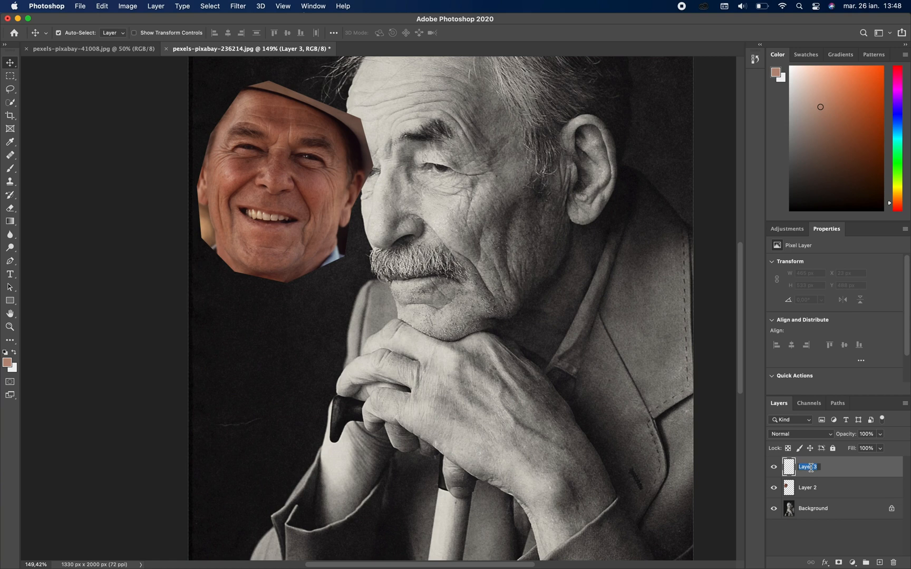
pyautogui.write('Skin color')
pyautogui.press('Return')
pyautogui.moveTo(239, 182); pyautogui.dragTo(258, 183)
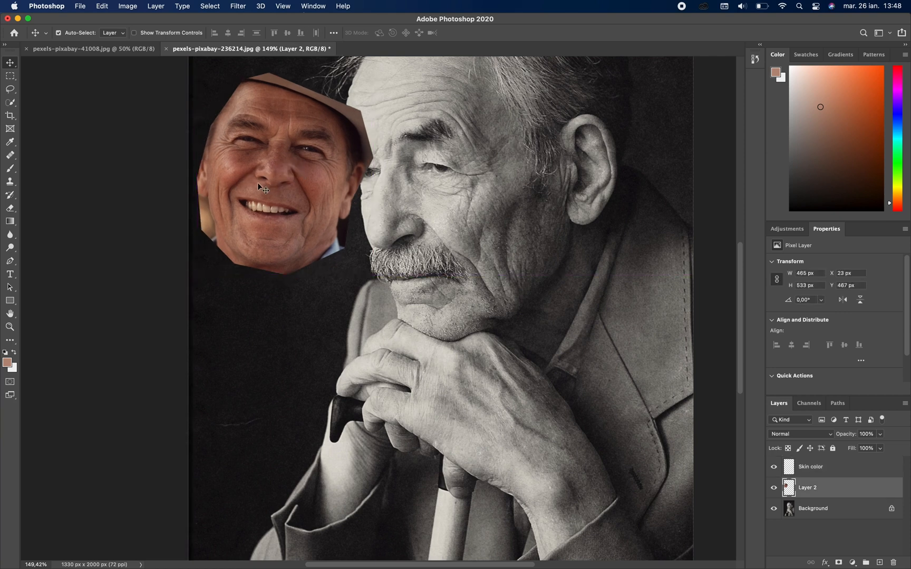
# With the Skin color layer active, sample the darkest skin tone from the smile crease of the color face
pyautogui.click(817, 473)
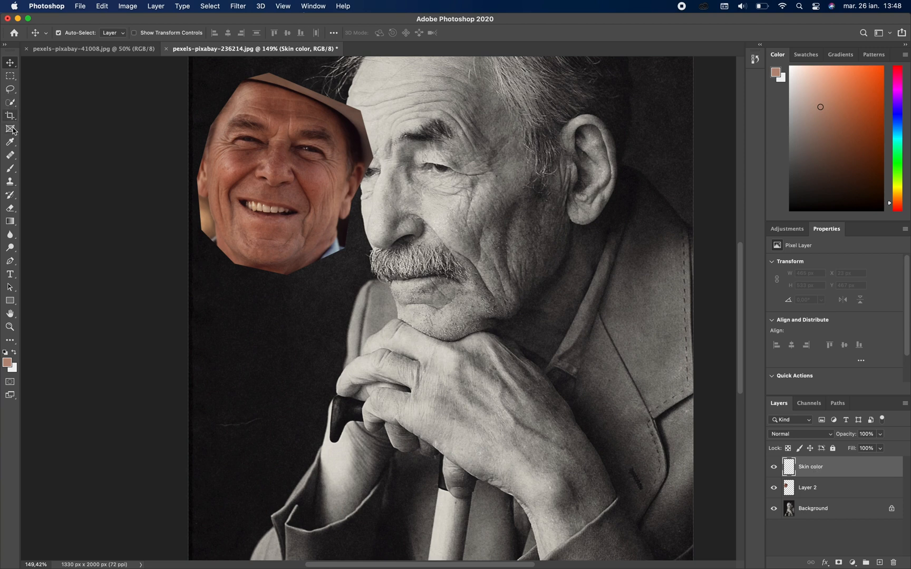
pyautogui.click(10, 144)
pyautogui.scroll(5, 209, 175)
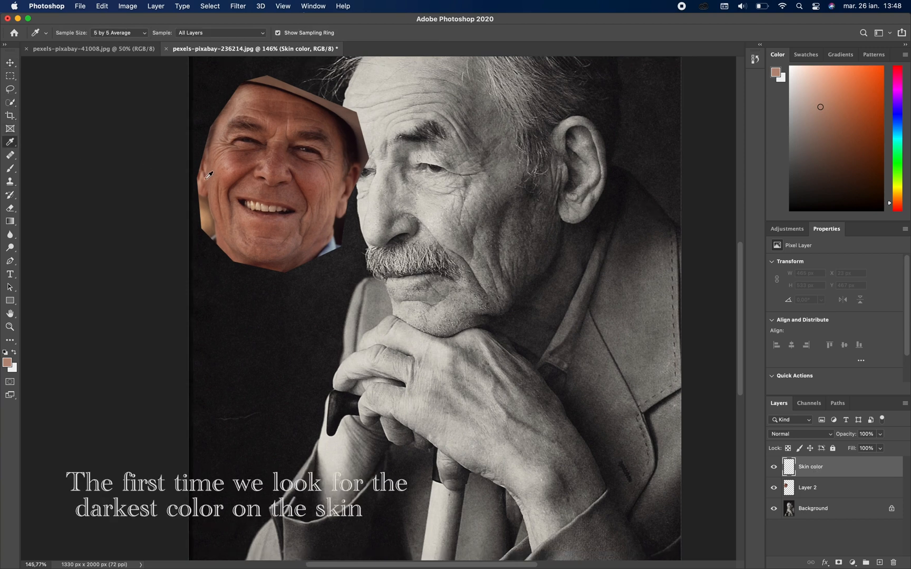
pyautogui.scroll(-3, 254, 186)
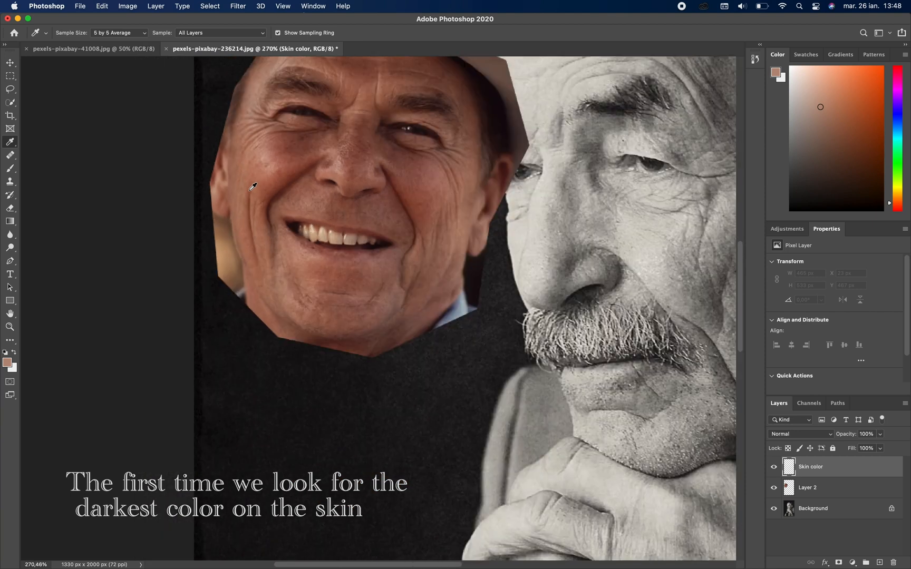
pyautogui.scroll(-1, 274, 179)
pyautogui.click(278, 186)
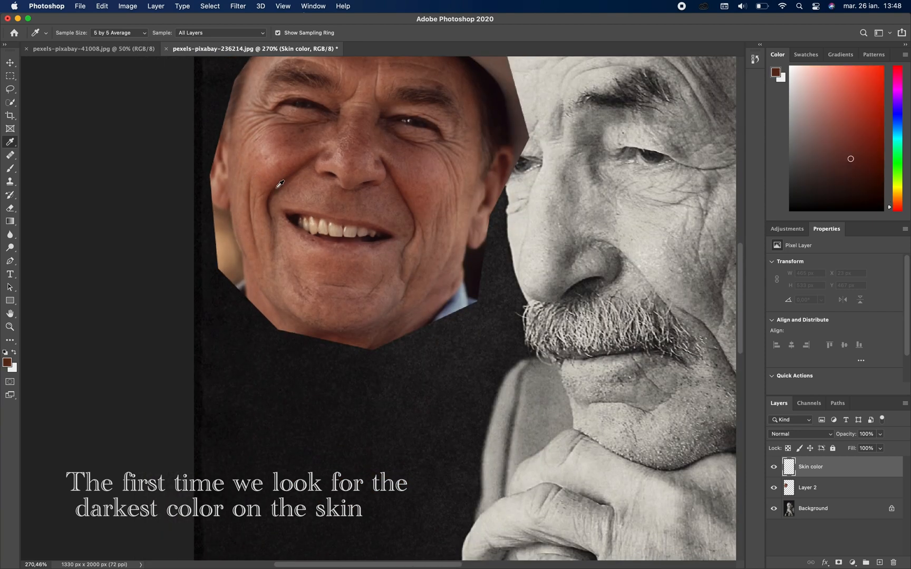
# Paint a dark brown palette swatch below the color face using a 54 px Hard Round brush
pyautogui.click(10, 168)
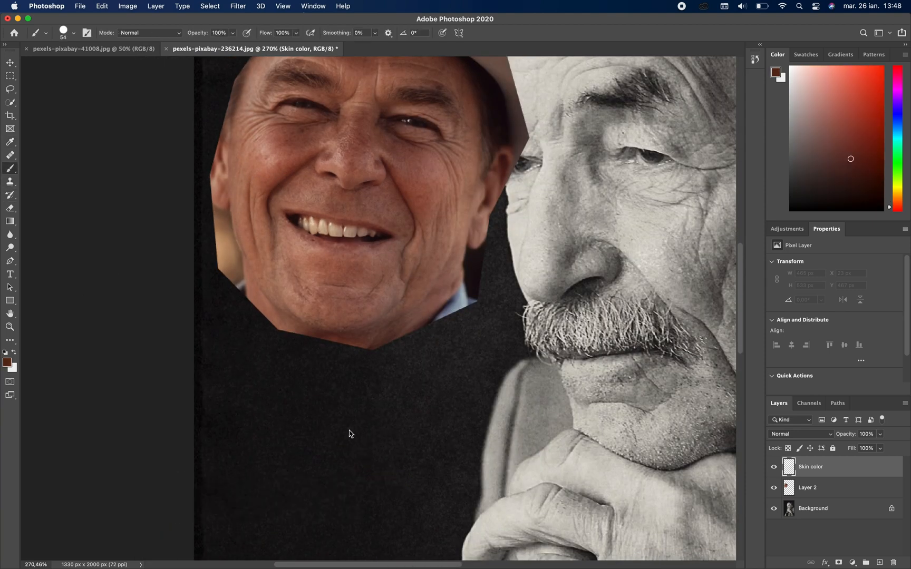
pyautogui.rightClick(350, 434)
pyautogui.click(518, 438)
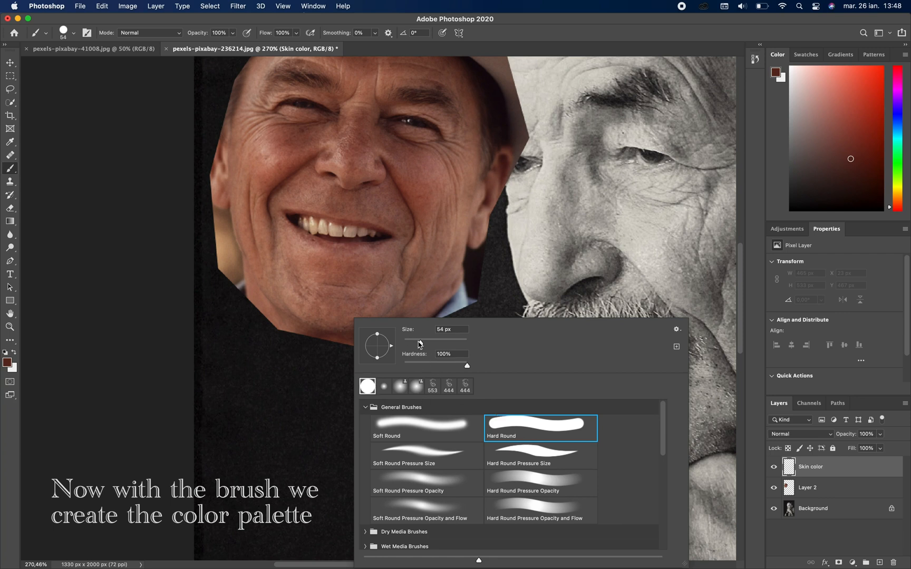
pyautogui.moveTo(259, 389)
pyautogui.mouseDown()
pyautogui.moveTo(381, 386)
pyautogui.moveTo(258, 386)
pyautogui.mouseUp()
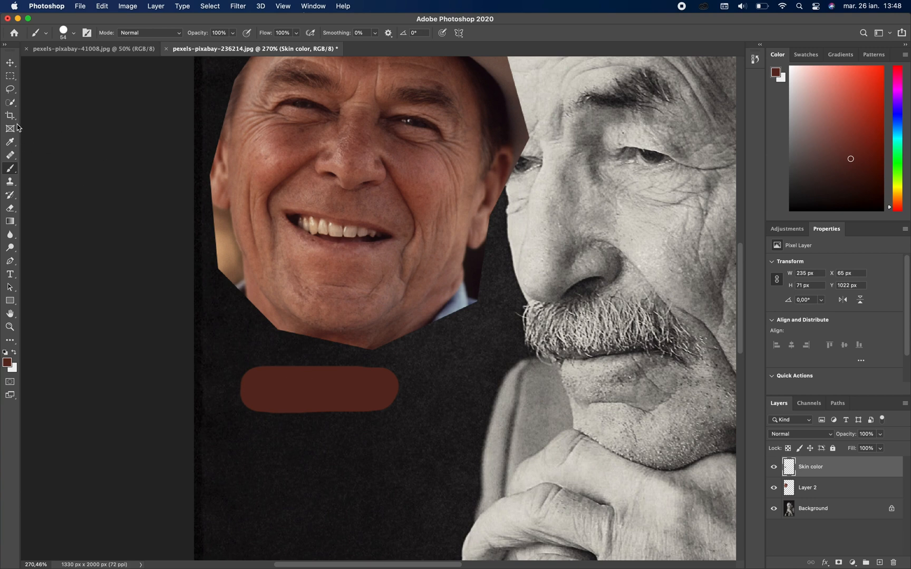
# Sample a lighter reddish-brown tone from the color face's cheek and paint a second swatch beneath the dark one
pyautogui.click(12, 141)
pyautogui.click(270, 180)
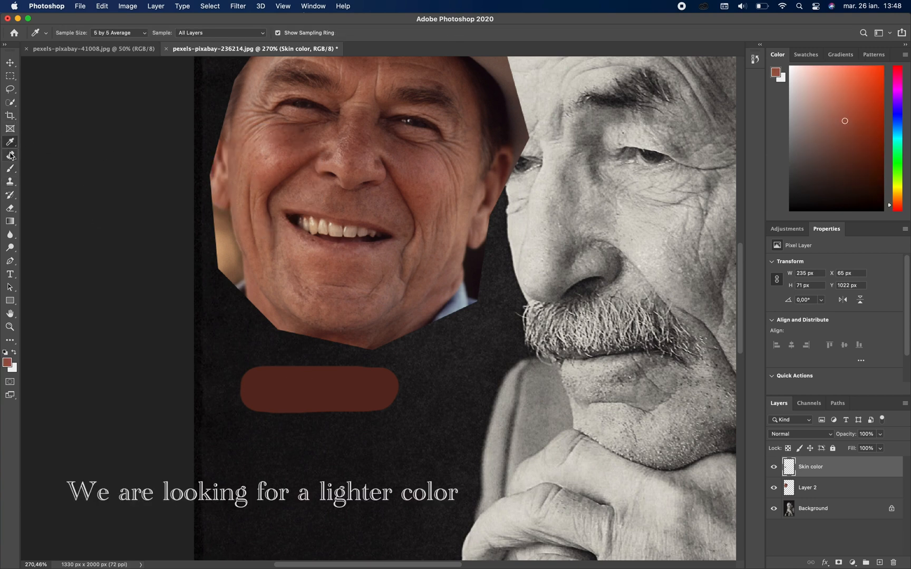
pyautogui.click(411, 188)
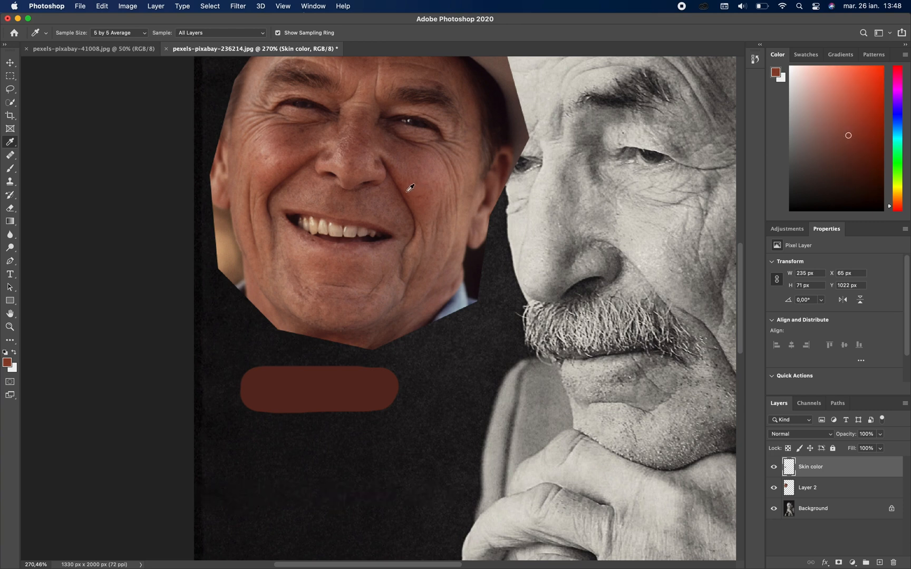
pyautogui.click(11, 169)
pyautogui.moveTo(264, 436)
pyautogui.mouseDown()
pyautogui.moveTo(377, 436)
pyautogui.moveTo(379, 445)
pyautogui.moveTo(262, 447)
pyautogui.mouseUp()
# Sample a medium brown tone from the lower part of the color face and paint a third swatch beneath the reddish-brown one
pyautogui.scroll(-1, 314, 380)
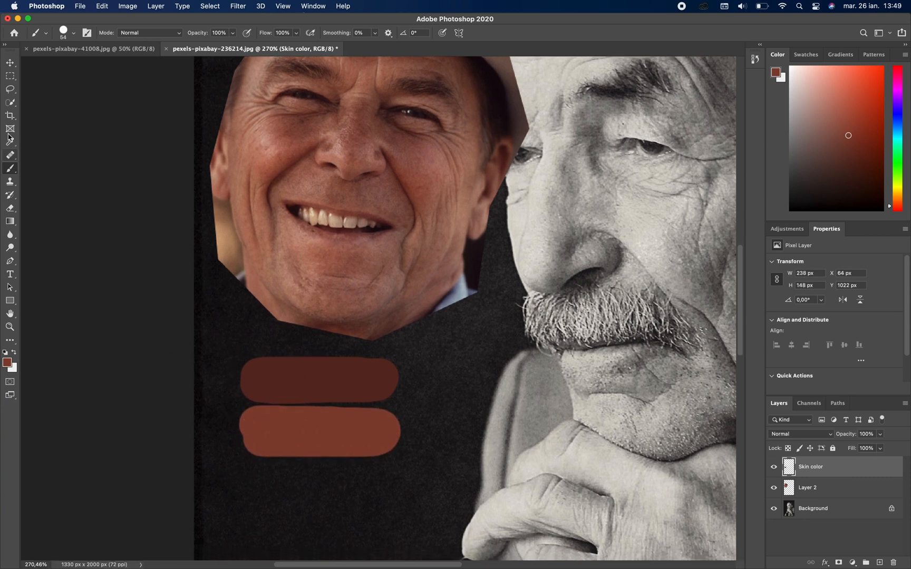
pyautogui.click(10, 142)
pyautogui.click(258, 227)
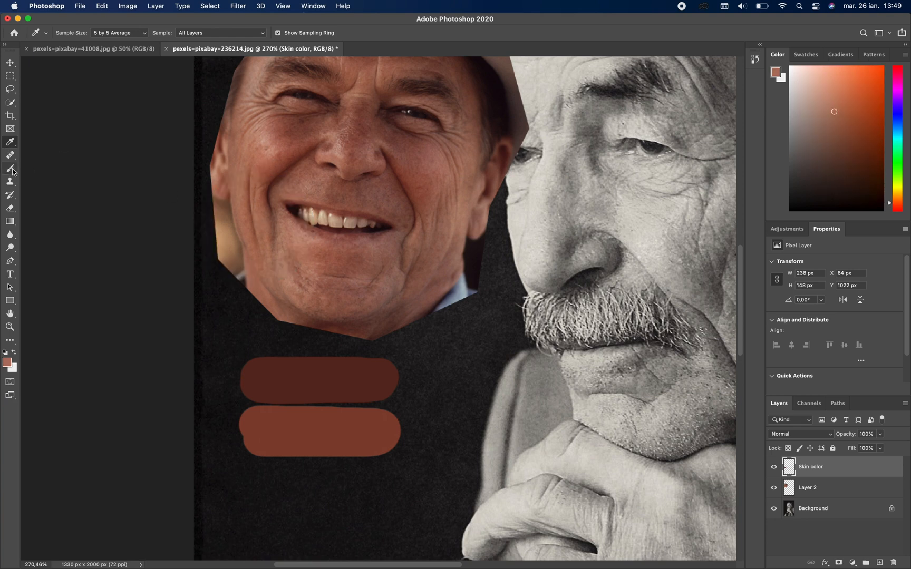
pyautogui.click(388, 257)
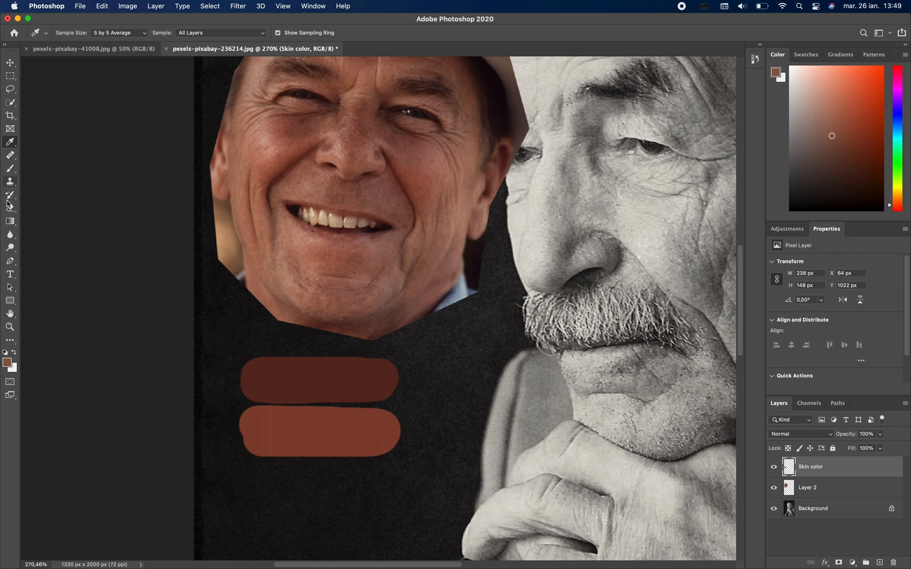
pyautogui.click(10, 168)
pyautogui.moveTo(257, 477)
pyautogui.mouseDown()
pyautogui.moveTo(387, 485)
pyautogui.moveTo(254, 474)
pyautogui.mouseUp()
# Sample the light pink highlight on the color face's cheek and paint a fourth swatch beneath the medium brown one
pyautogui.scroll(-2, 304, 458)
pyautogui.scroll(-2, 307, 451)
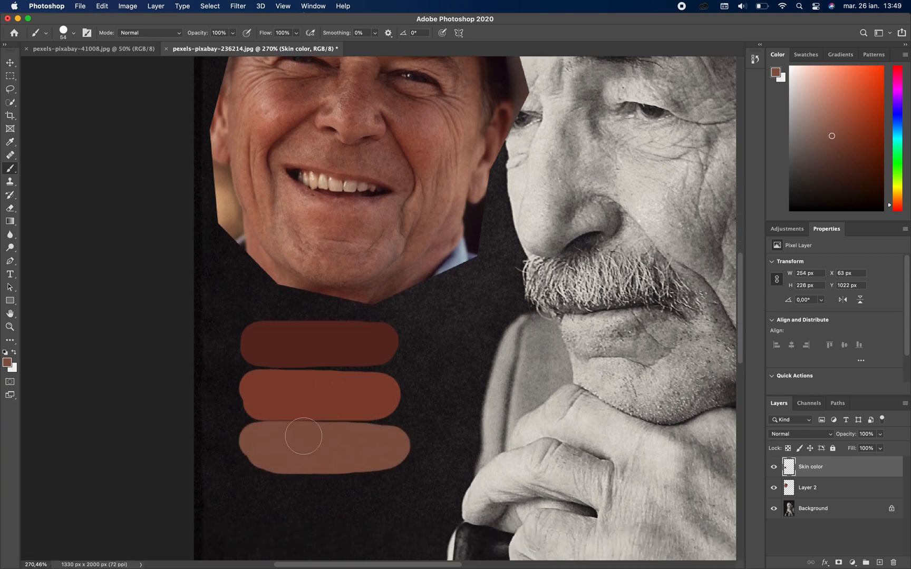
pyautogui.click(10, 143)
pyautogui.click(267, 100)
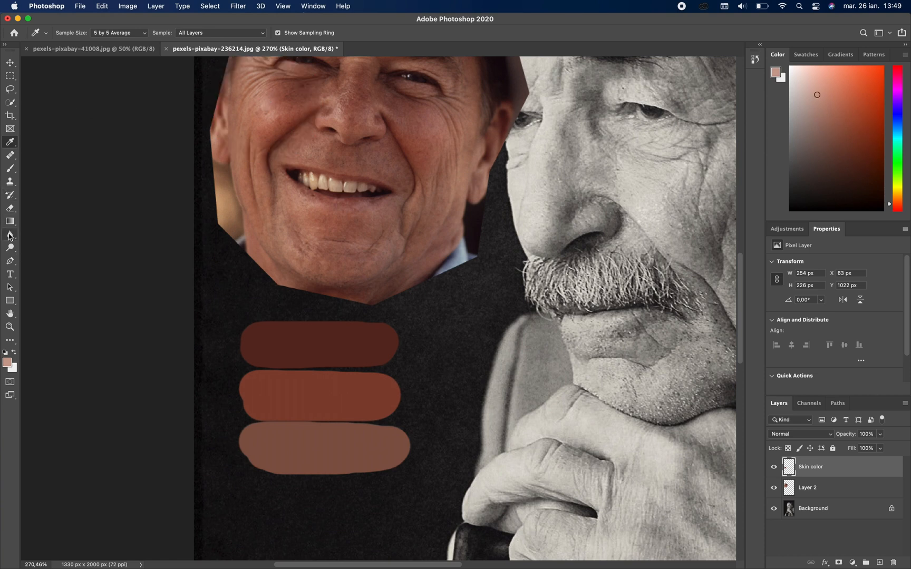
pyautogui.click(11, 171)
pyautogui.moveTo(258, 490)
pyautogui.mouseDown()
pyautogui.moveTo(388, 494)
pyautogui.moveTo(342, 508)
pyautogui.moveTo(255, 503)
pyautogui.mouseUp()
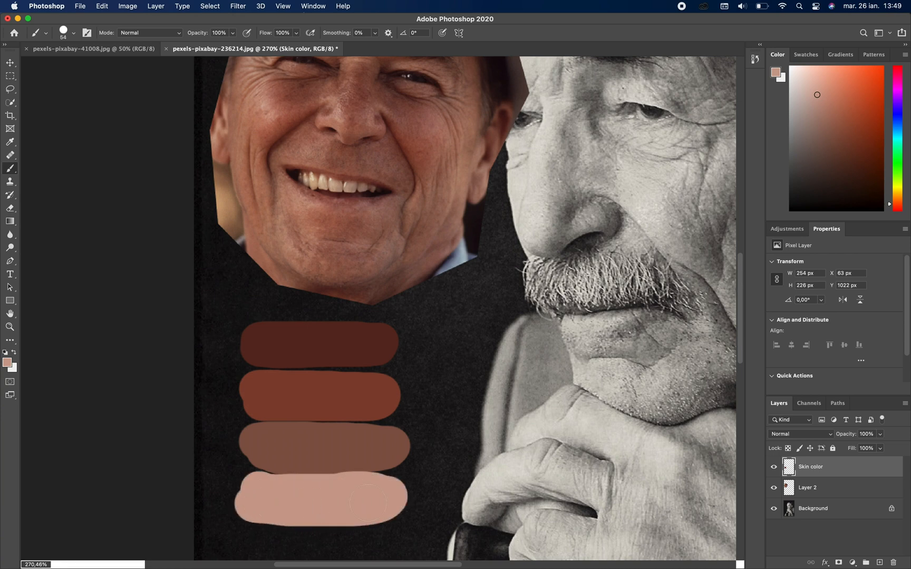
pyautogui.click(11, 62)
pyautogui.scroll(-6, 258, 257)
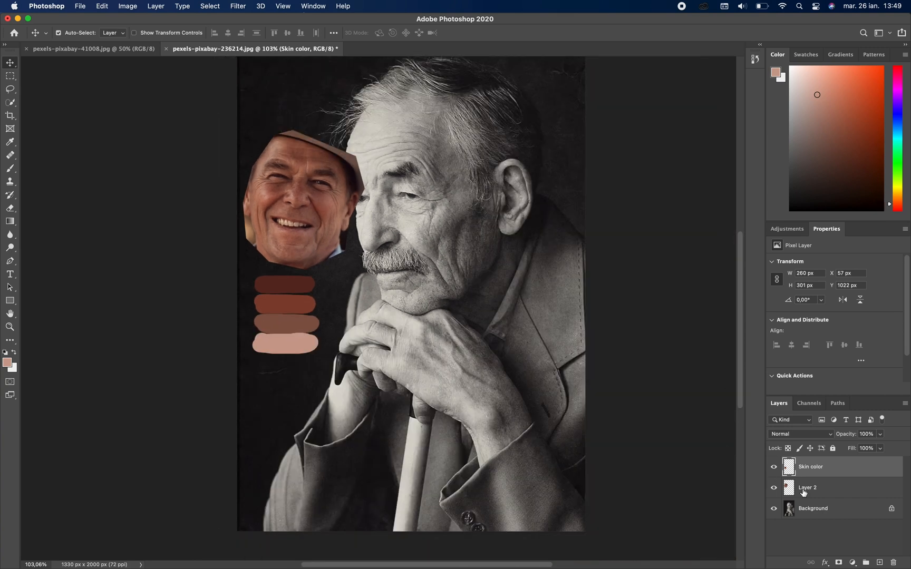
# Delete Layer 2, which holds the pasted color face, and keep the palette swatches
pyautogui.click(805, 492)
pyautogui.click(774, 489)
pyautogui.click(774, 489)
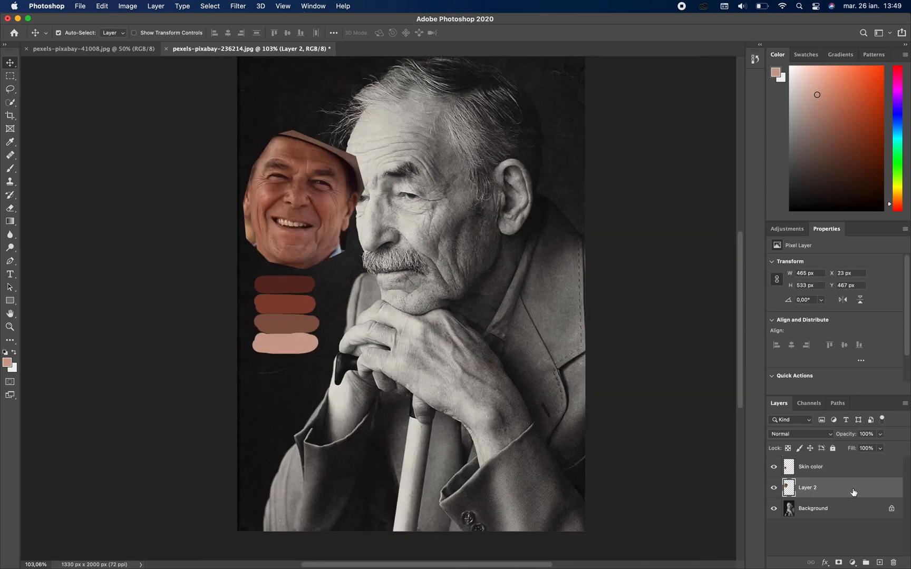
pyautogui.moveTo(820, 493); pyautogui.dragTo(895, 562)
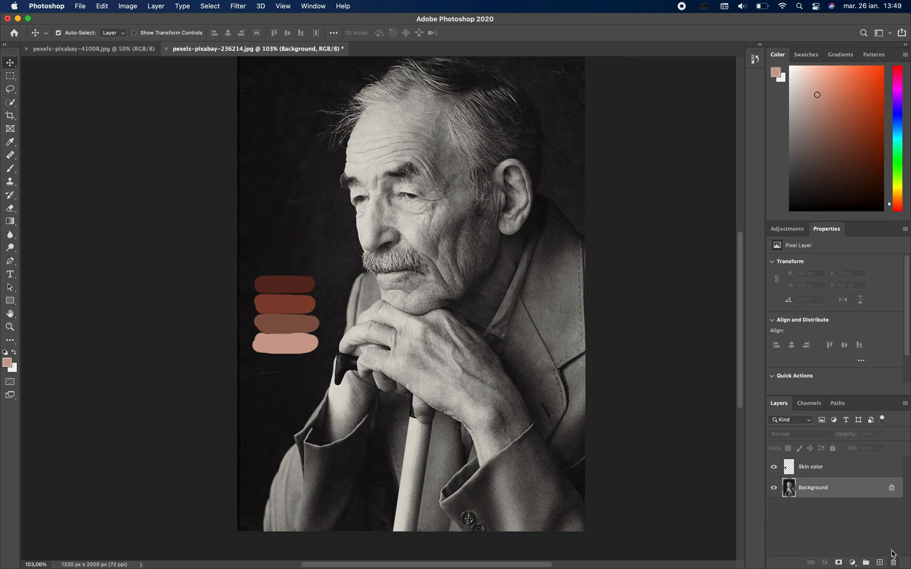
# Add an empty layer beneath the Skin color layer and a Gradient Map adjustment layer above that empty layer
pyautogui.click(809, 468)
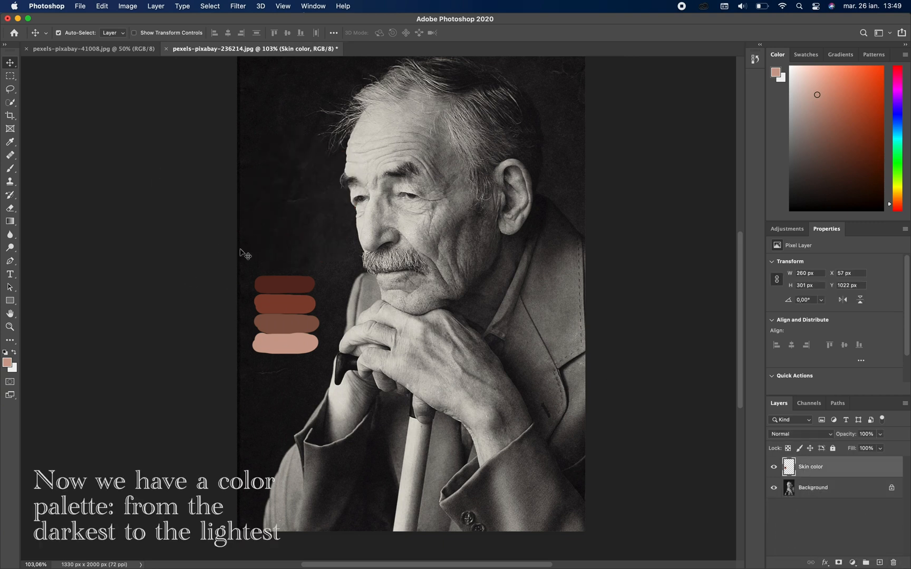
pyautogui.click(880, 562)
pyautogui.moveTo(821, 471); pyautogui.dragTo(825, 498)
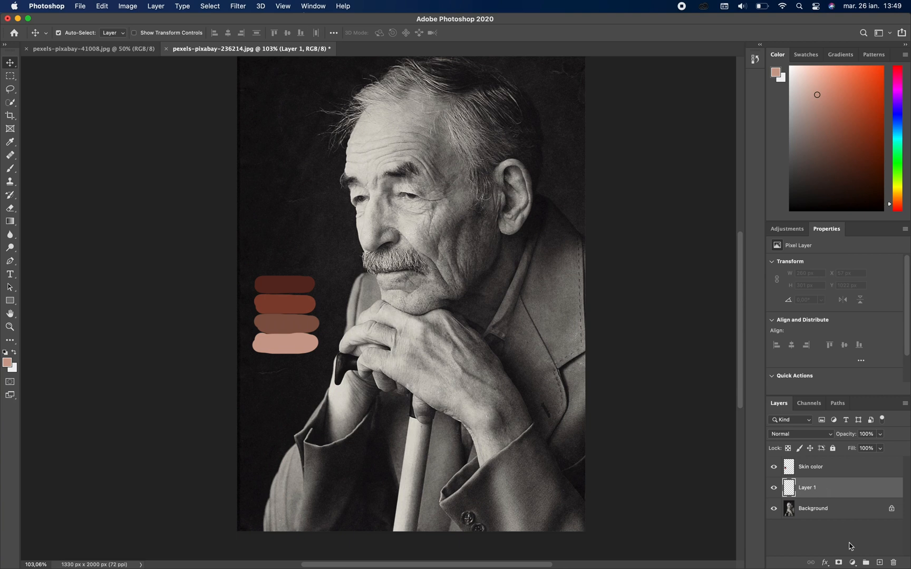
pyautogui.click(852, 562)
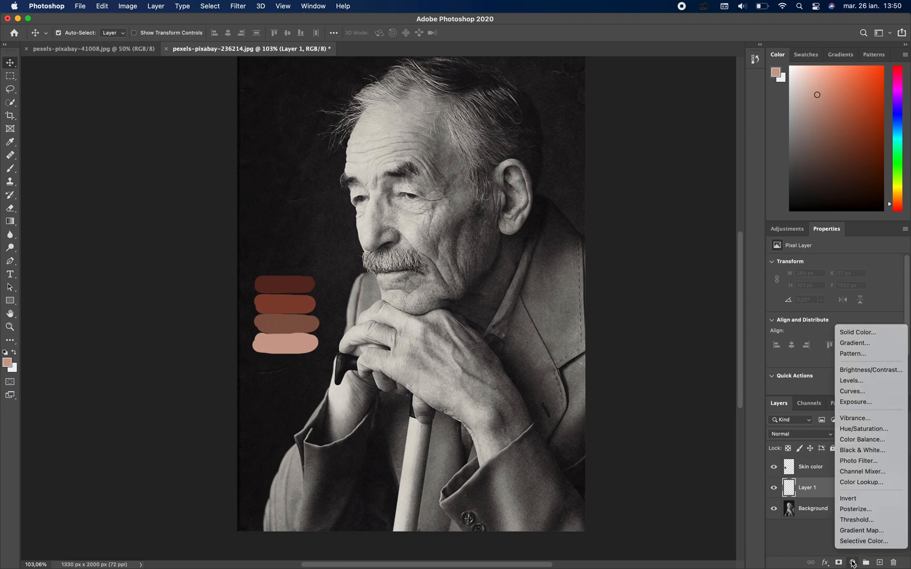
pyautogui.click(854, 533)
pyautogui.click(792, 488)
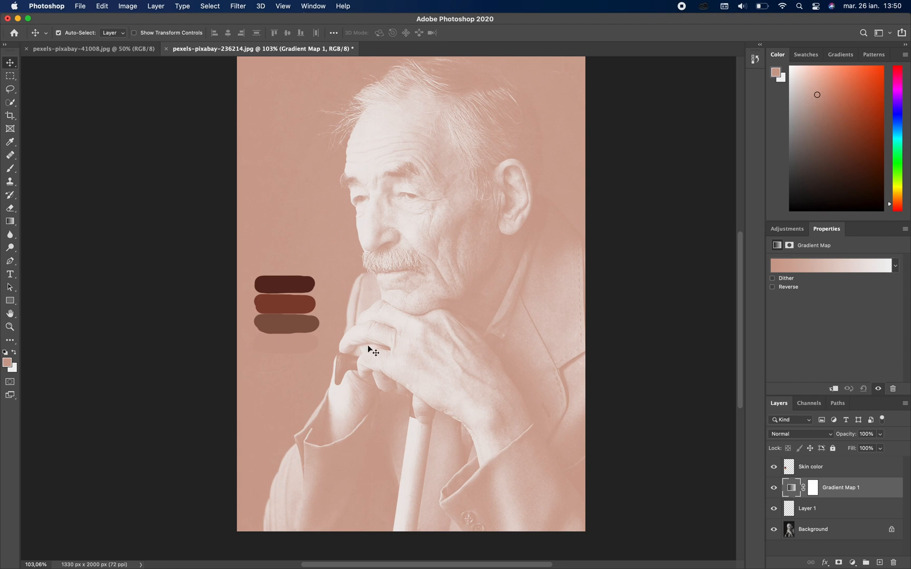
# Set the gradient map's first color stop to the darkest brown swatch, #5c2a20
pyautogui.click(811, 267)
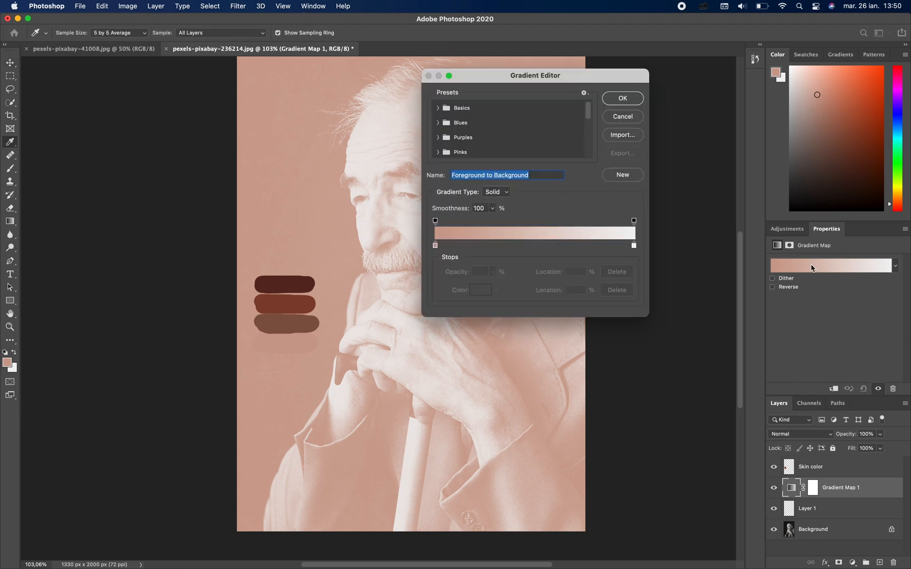
pyautogui.click(435, 245)
pyautogui.click(477, 291)
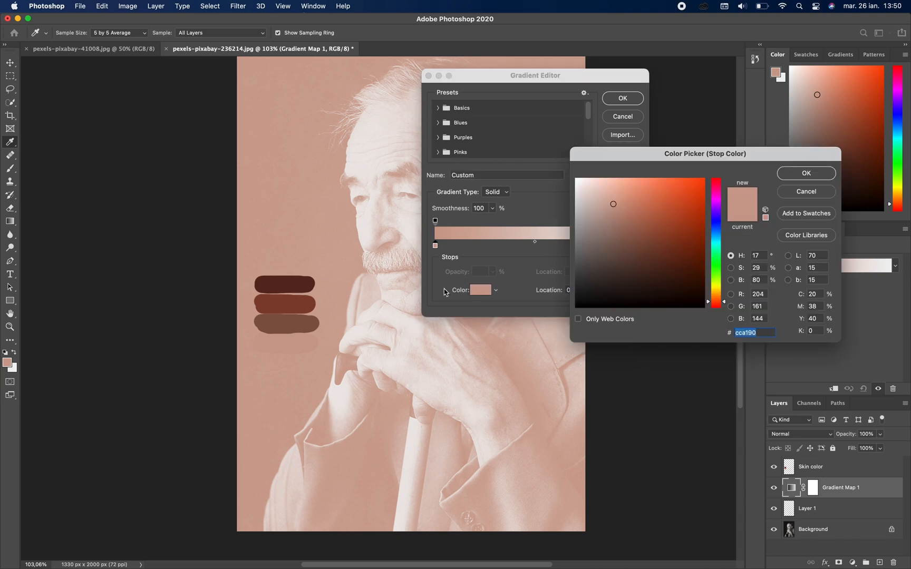
pyautogui.click(272, 286)
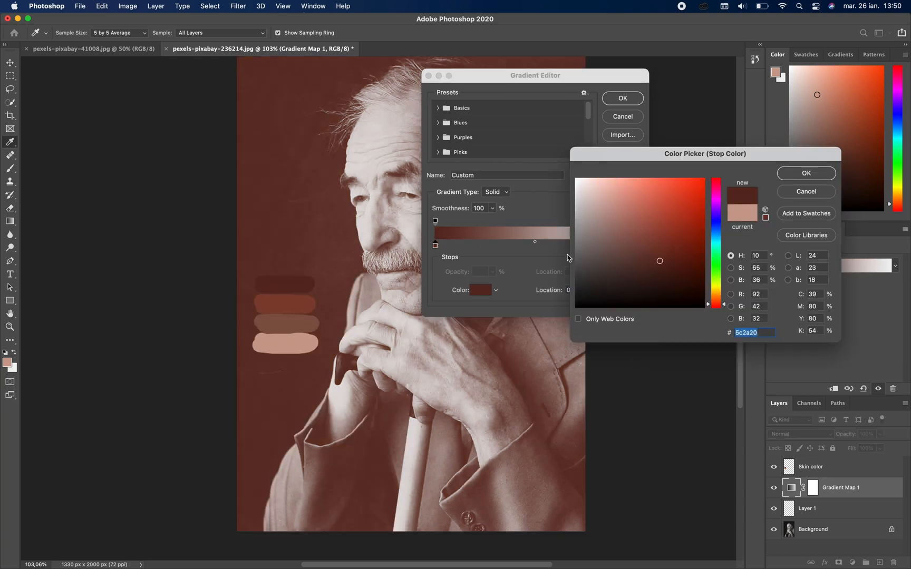
pyautogui.click(803, 179)
# Add a second gradient stop in the reddish-brown swatch color #854332 and position it at about 30%
pyautogui.moveTo(534, 242); pyautogui.dragTo(491, 249)
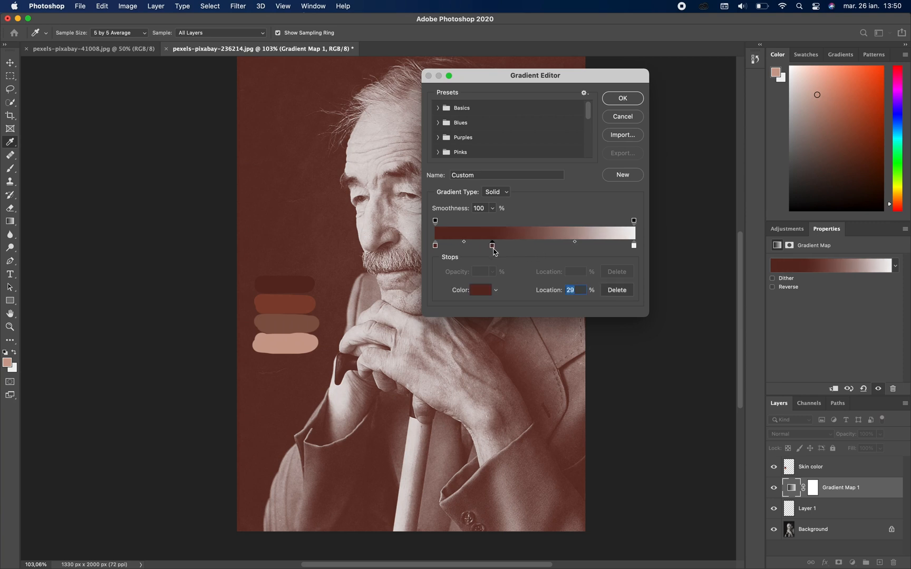
pyautogui.click(485, 294)
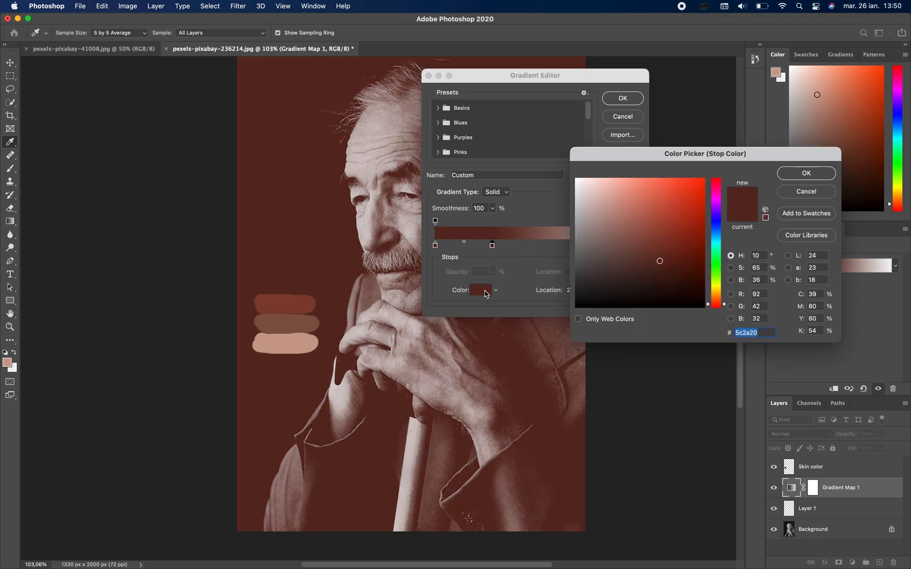
pyautogui.click(292, 298)
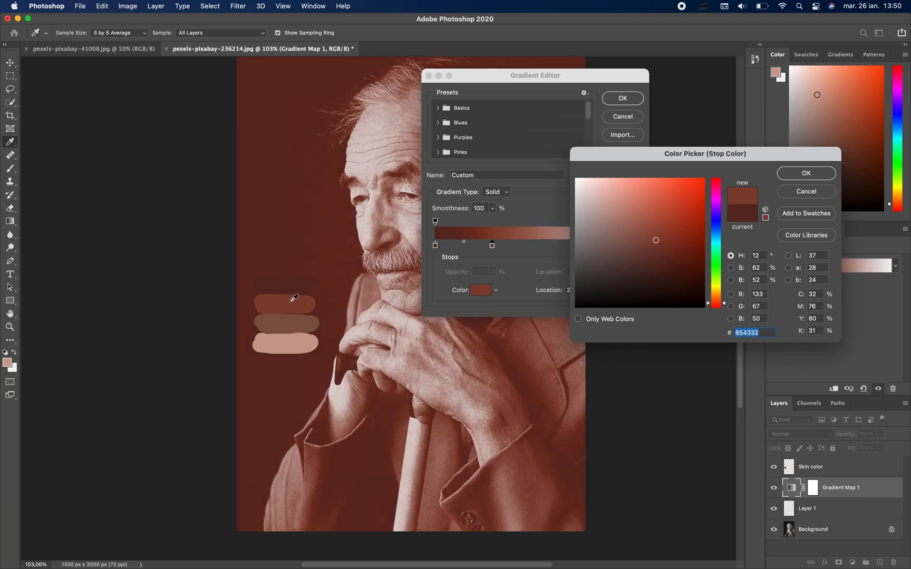
pyautogui.click(791, 174)
pyautogui.moveTo(494, 247)
pyautogui.mouseDown()
pyautogui.moveTo(530, 245)
pyautogui.moveTo(483, 246)
pyautogui.mouseUp()
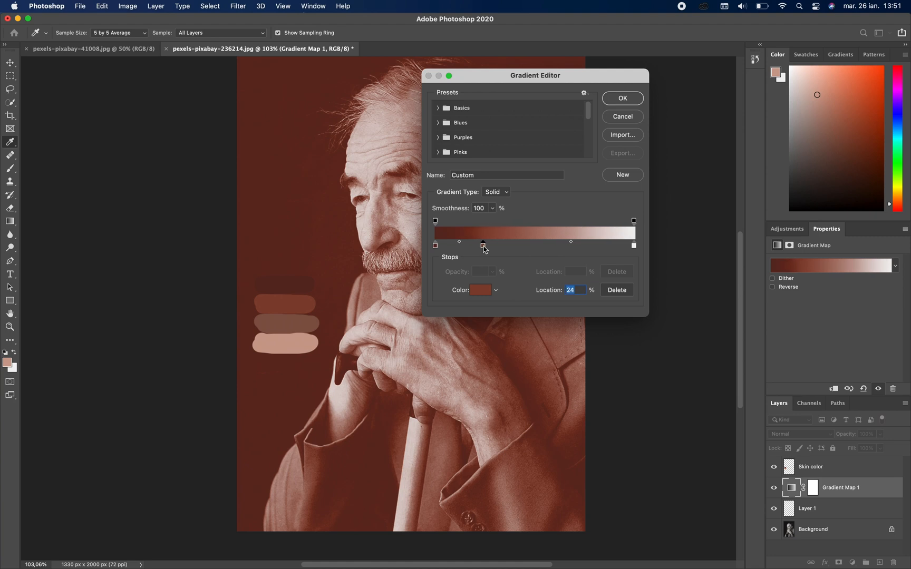
pyautogui.moveTo(572, 246)
pyautogui.mouseDown()
pyautogui.moveTo(537, 247)
pyautogui.moveTo(576, 247)
pyautogui.mouseUp()
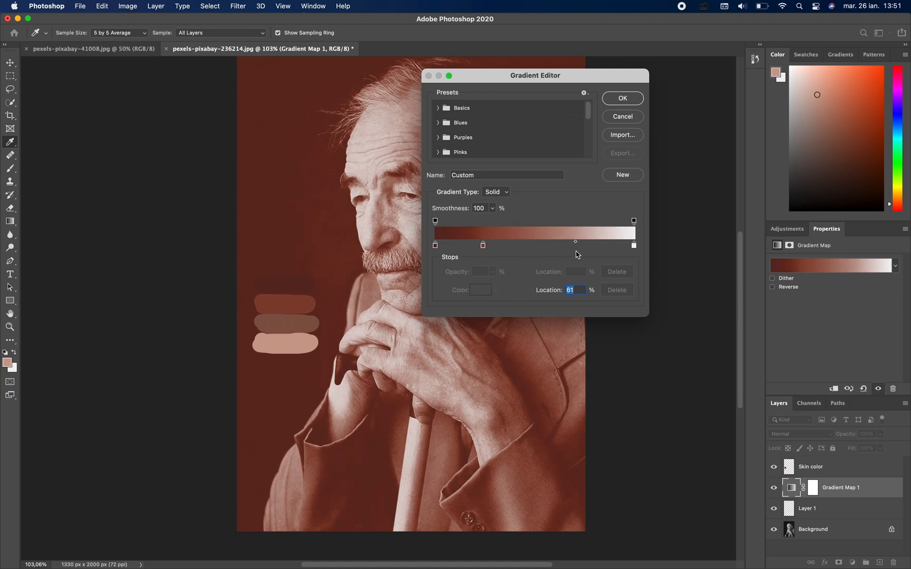
pyautogui.moveTo(486, 245); pyautogui.dragTo(494, 246)
# Move the gradient's white end stop to 63% and set its color to the medium brown swatch, #845748
pyautogui.moveTo(636, 251); pyautogui.dragTo(562, 250)
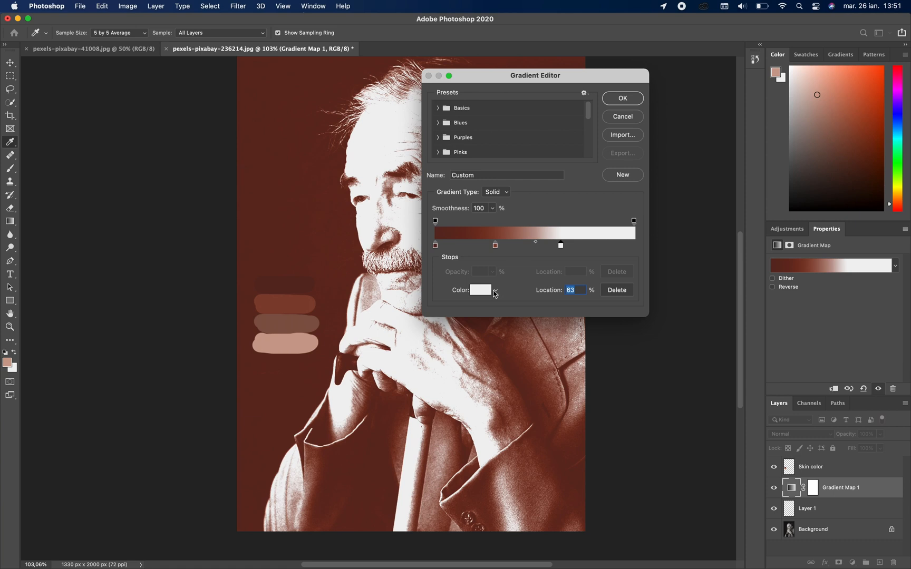
pyautogui.click(482, 291)
pyautogui.click(290, 320)
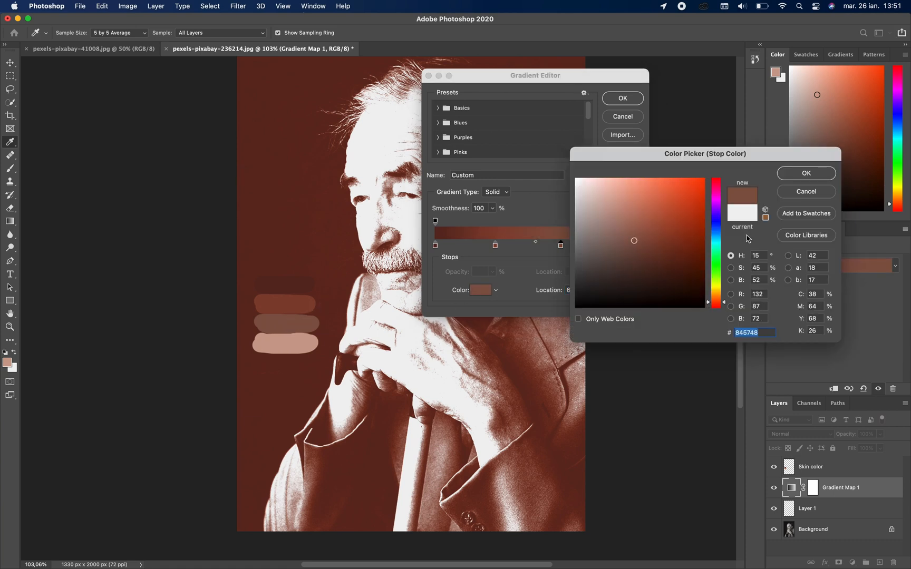
pyautogui.click(791, 173)
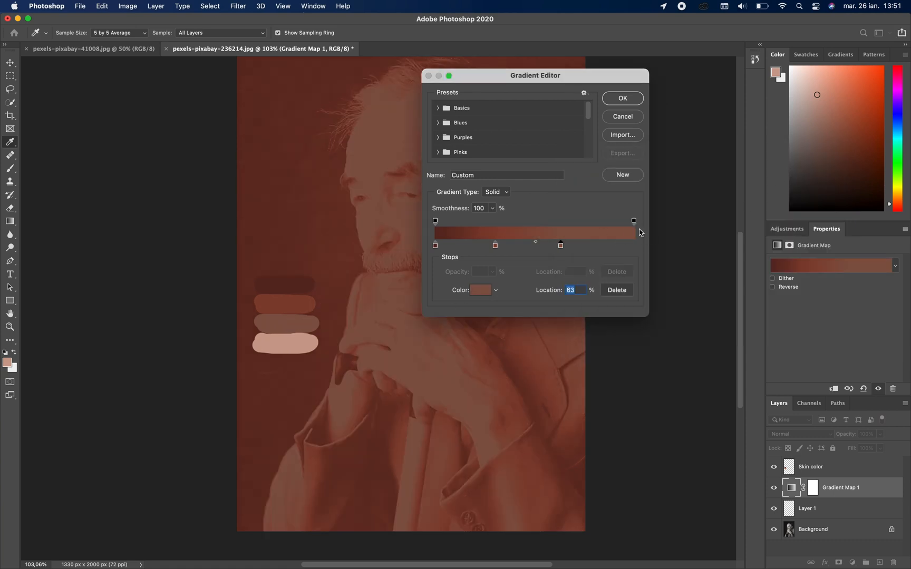
# Add a final gradient stop in the light pink swatch color #cca190 and place it at 100%
pyautogui.moveTo(537, 243); pyautogui.dragTo(574, 246)
pyautogui.click(629, 246)
pyautogui.click(483, 290)
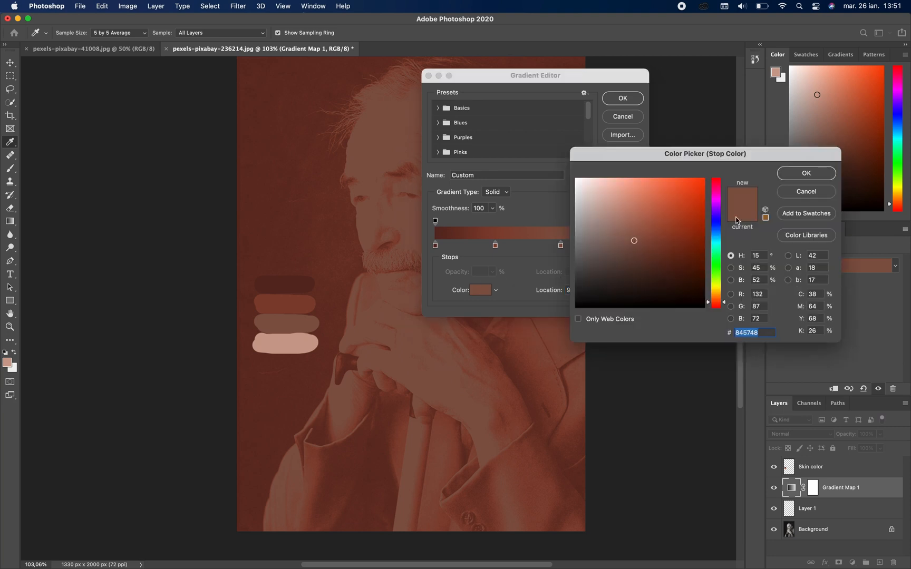
pyautogui.click(290, 337)
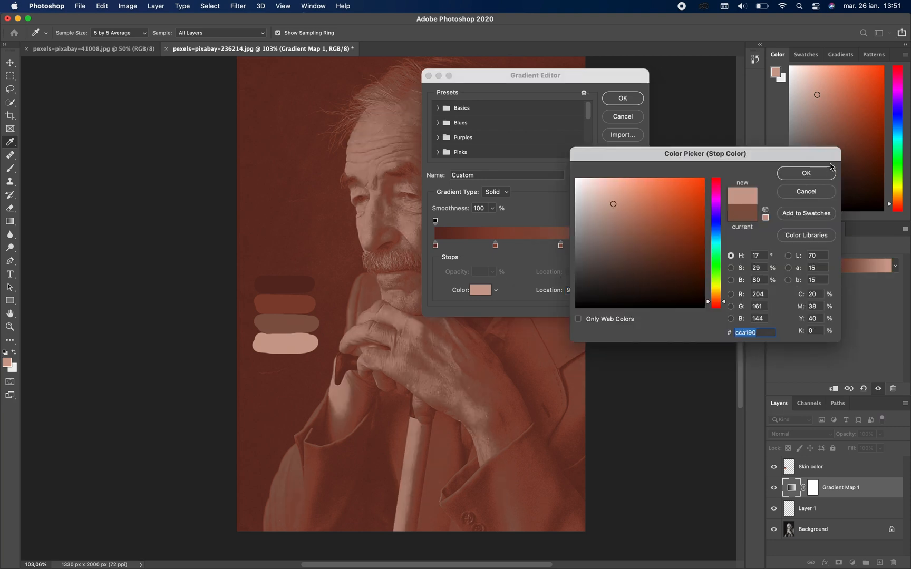
pyautogui.click(810, 176)
pyautogui.moveTo(631, 249); pyautogui.dragTo(642, 249)
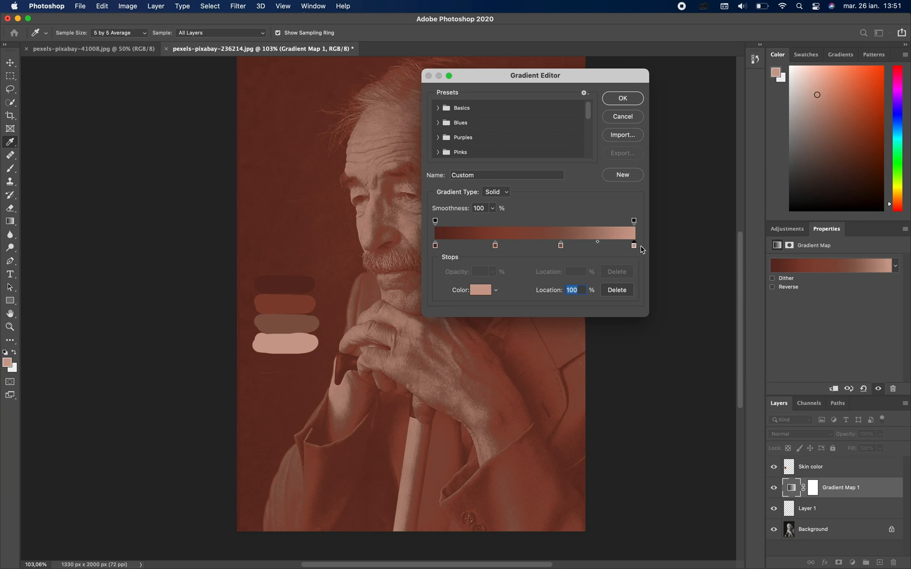
# Shift the medium brown stop slightly toward the light end, move the reddish-brown stop to 31%, and apply the gradient
pyautogui.moveTo(562, 250); pyautogui.dragTo(563, 250)
pyautogui.click(495, 248)
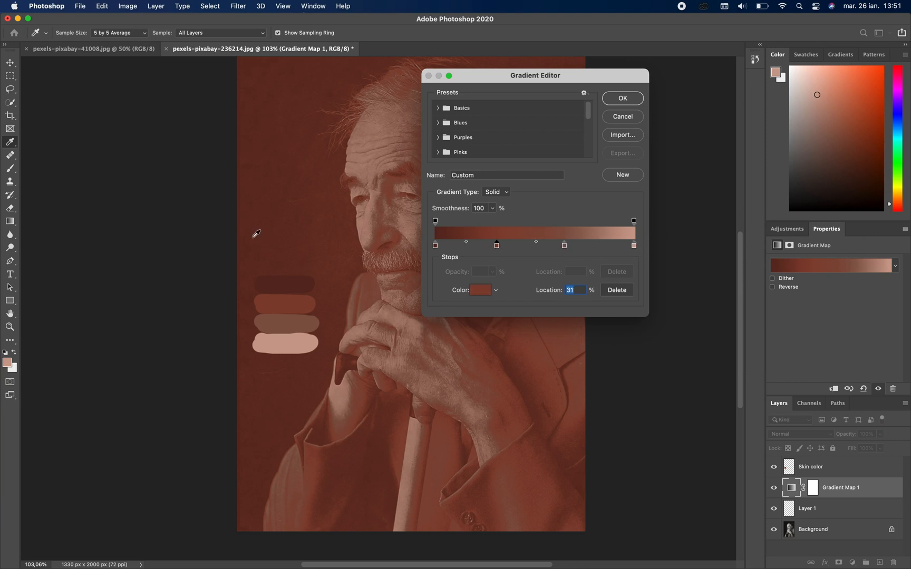
pyautogui.click(623, 99)
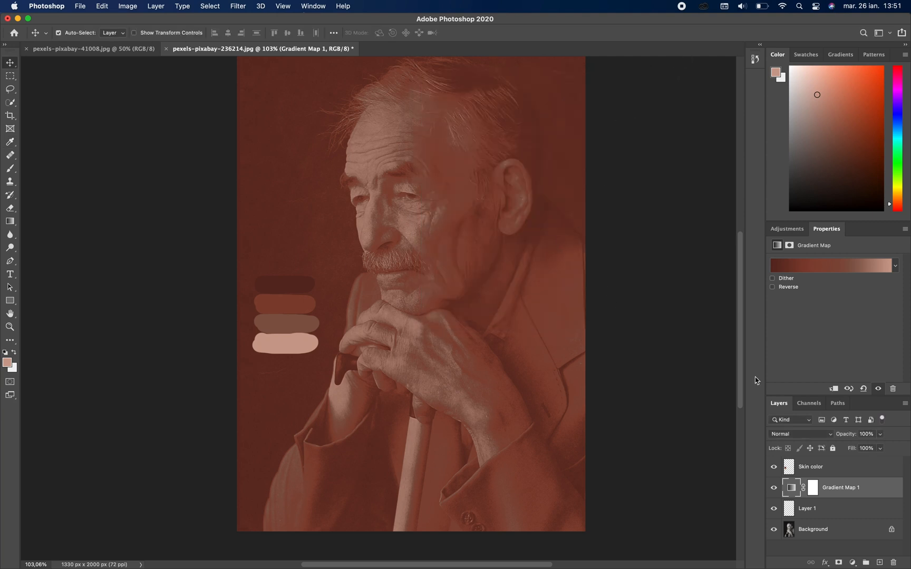
# Set the Gradient Map layer's blend mode to Color and invert its layer mask to black
pyautogui.click(803, 437)
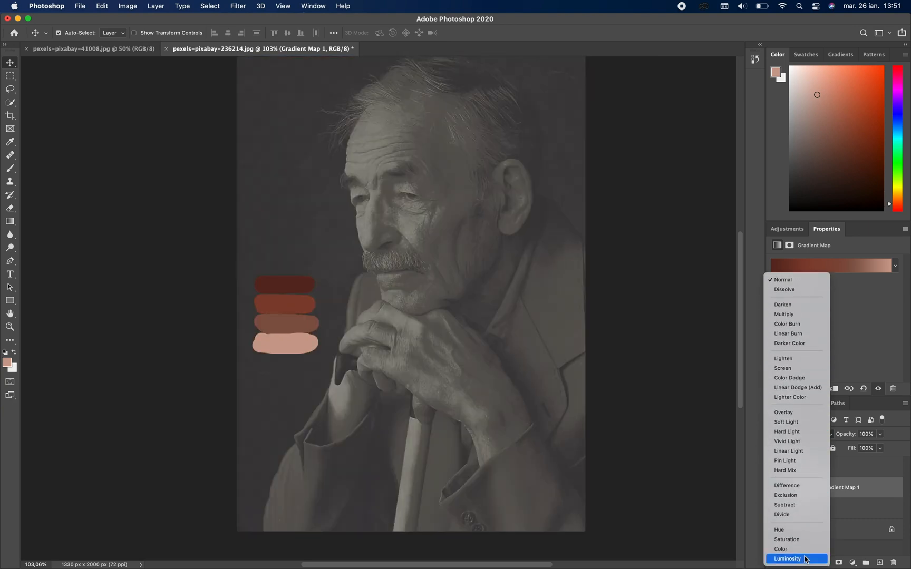
pyautogui.click(799, 549)
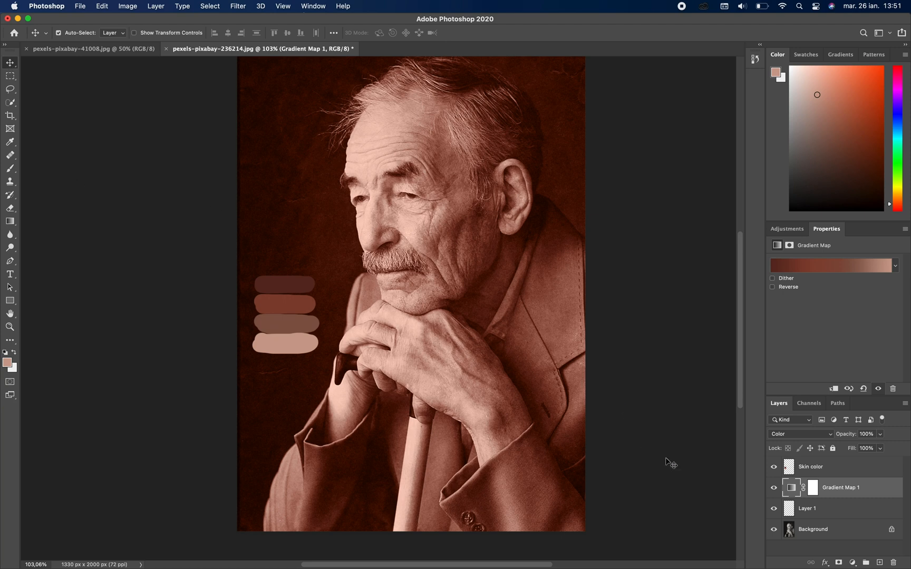
pyautogui.click(813, 488)
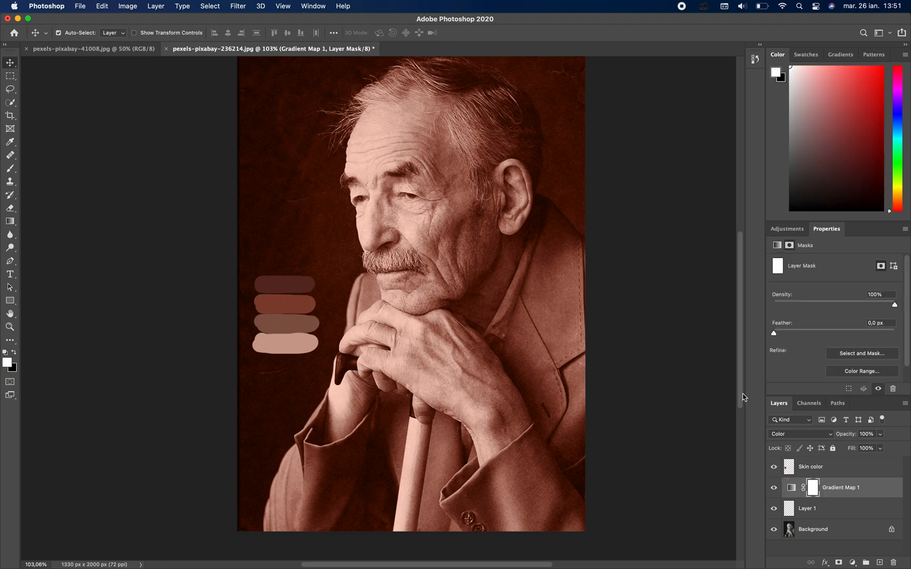
pyautogui.click(127, 8)
pyautogui.moveTo(158, 34)
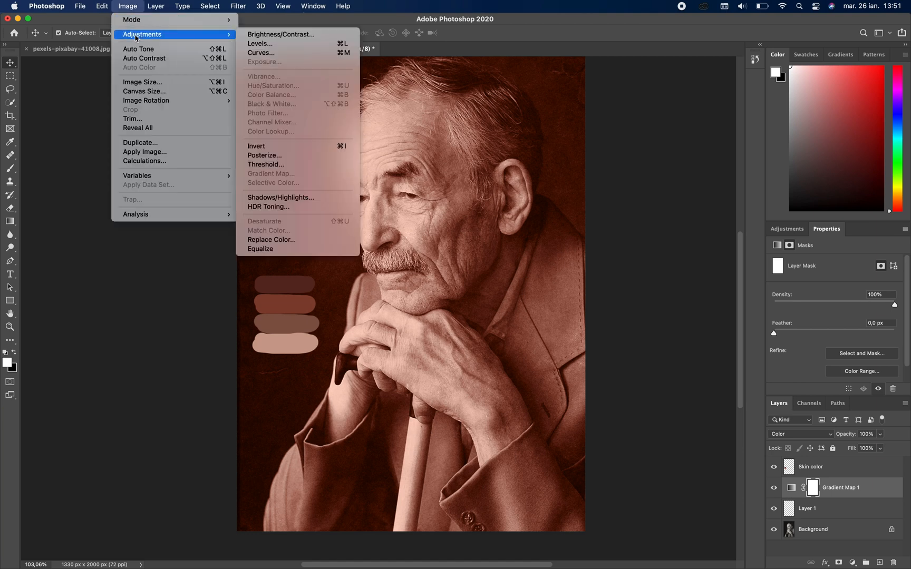
pyautogui.click(269, 146)
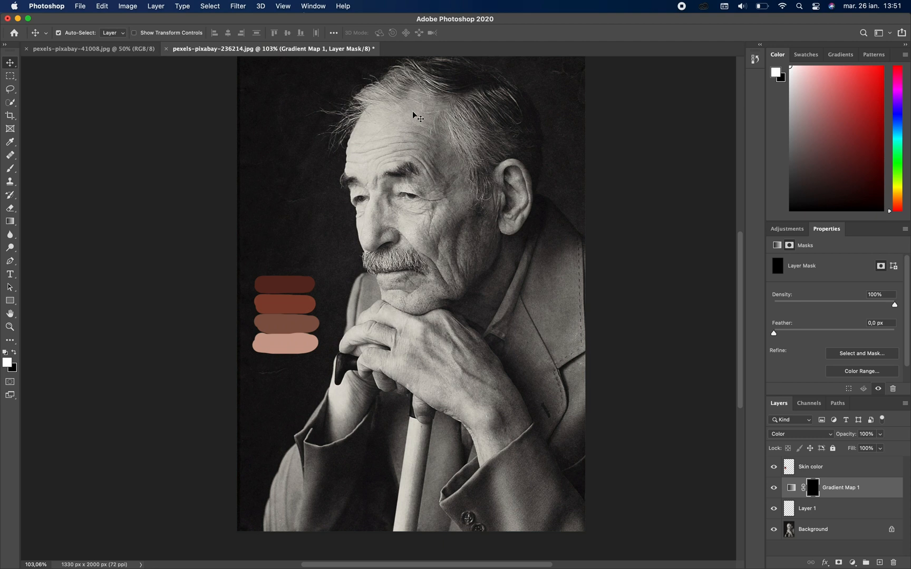
# Paint white on the Gradient Map mask over the man's forehead using a 71 px Soft Round brush
pyautogui.scroll(5, 412, 111)
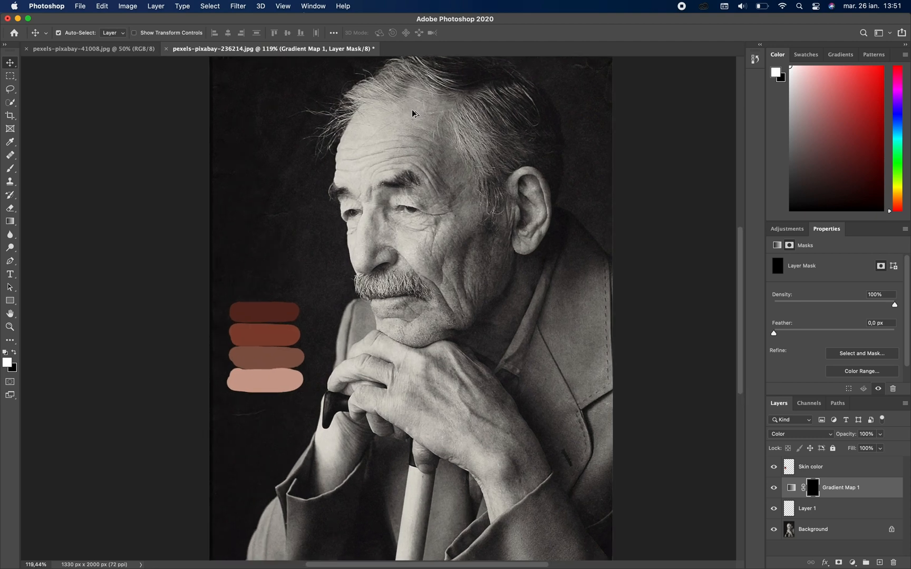
pyautogui.scroll(2, 412, 109)
pyautogui.scroll(3, 423, 127)
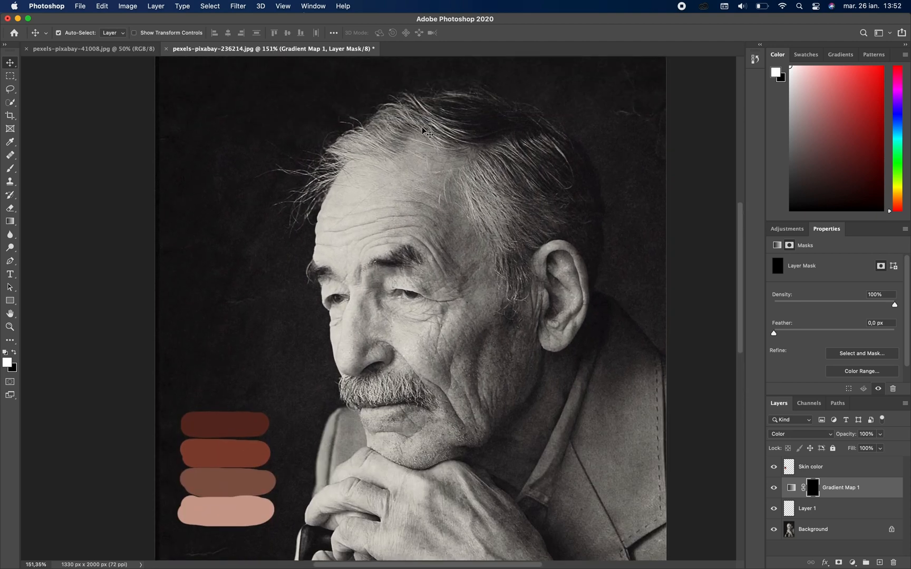
pyautogui.scroll(-2, 423, 190)
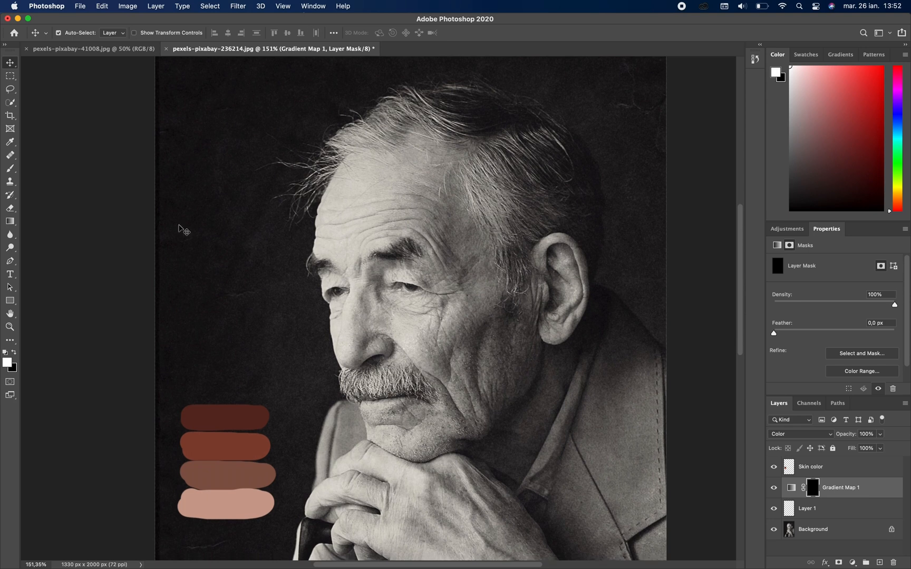
pyautogui.click(10, 169)
pyautogui.rightClick(242, 239)
pyautogui.click(367, 350)
pyautogui.moveTo(357, 270); pyautogui.dragTo(369, 240)
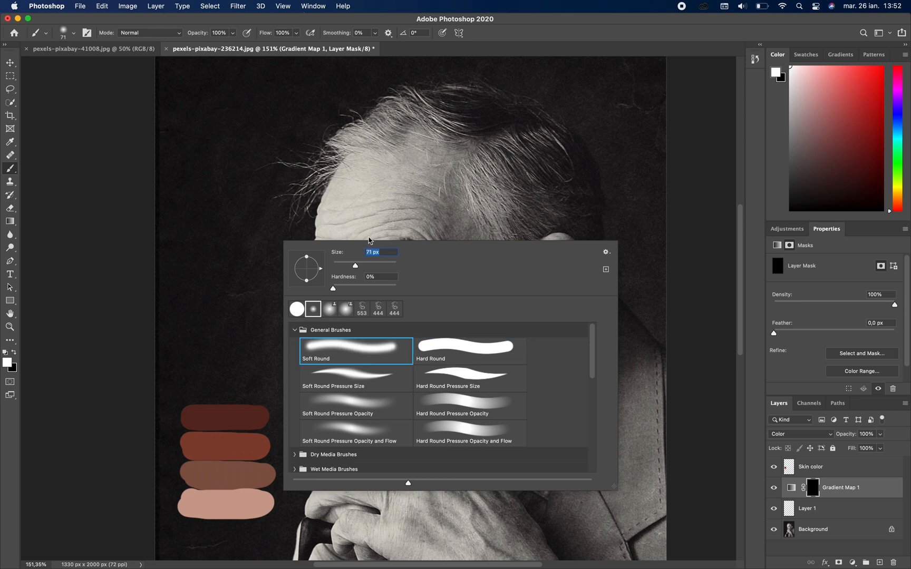
pyautogui.moveTo(376, 183); pyautogui.dragTo(363, 200)
# Enlarge the soft brush to 92 px and paint the mask white over the forehead, nose, cheek, chin and ear
pyautogui.rightClick(391, 246)
pyautogui.moveTo(452, 260); pyautogui.dragTo(456, 261)
pyautogui.moveTo(374, 190); pyautogui.dragTo(361, 190)
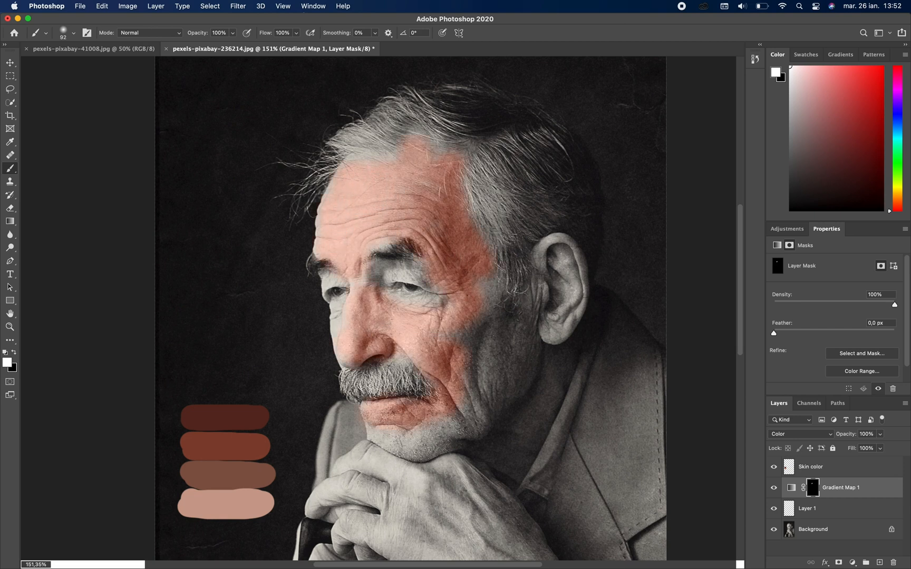
pyautogui.moveTo(524, 376)
pyautogui.mouseDown()
pyautogui.moveTo(545, 264)
pyautogui.moveTo(567, 265)
pyautogui.mouseUp()
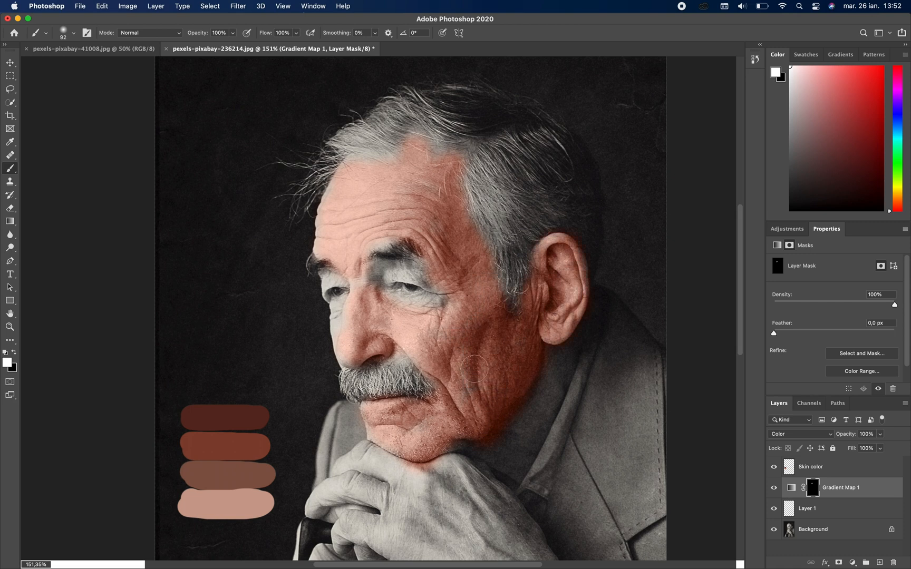
pyautogui.moveTo(475, 369); pyautogui.dragTo(470, 389)
# Paint the mask white around the eyes and brow with a 68 px brush, and along the face's outer edge with a 43 px brush
pyautogui.scroll(5, 405, 271)
pyautogui.moveTo(369, 248); pyautogui.dragTo(420, 250)
pyautogui.rightClick(420, 274)
pyautogui.moveTo(504, 344); pyautogui.dragTo(498, 344)
pyautogui.moveTo(390, 287); pyautogui.dragTo(410, 270)
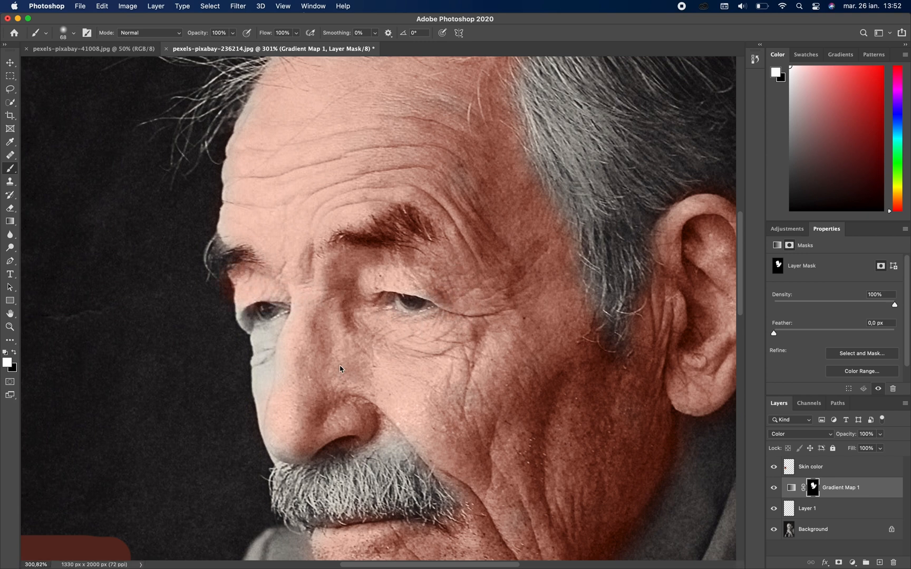
pyautogui.rightClick(419, 343)
pyautogui.press('Return')
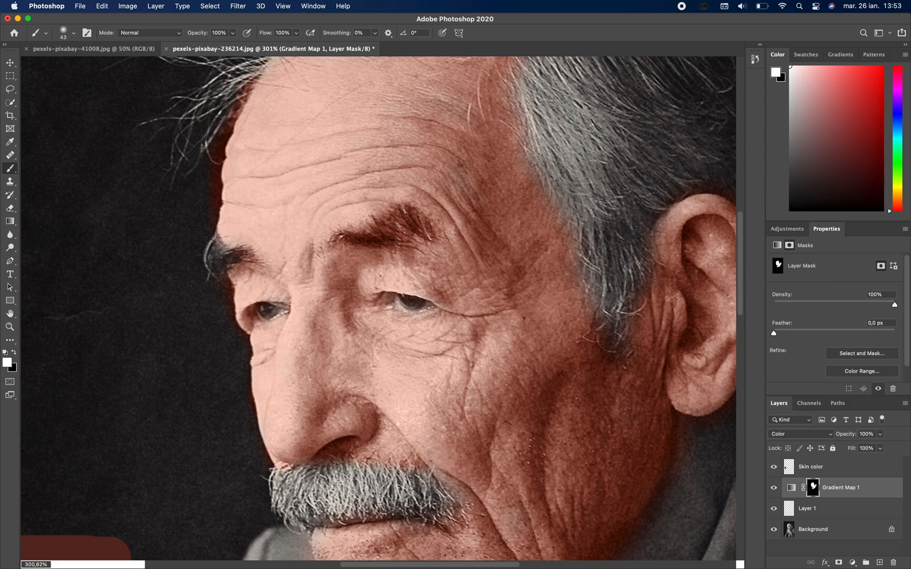
# Paint the Gradient Map mask white over the man's neck between the jaw and the jacket collar
pyautogui.scroll(-10, 377, 364)
pyautogui.scroll(7, 377, 381)
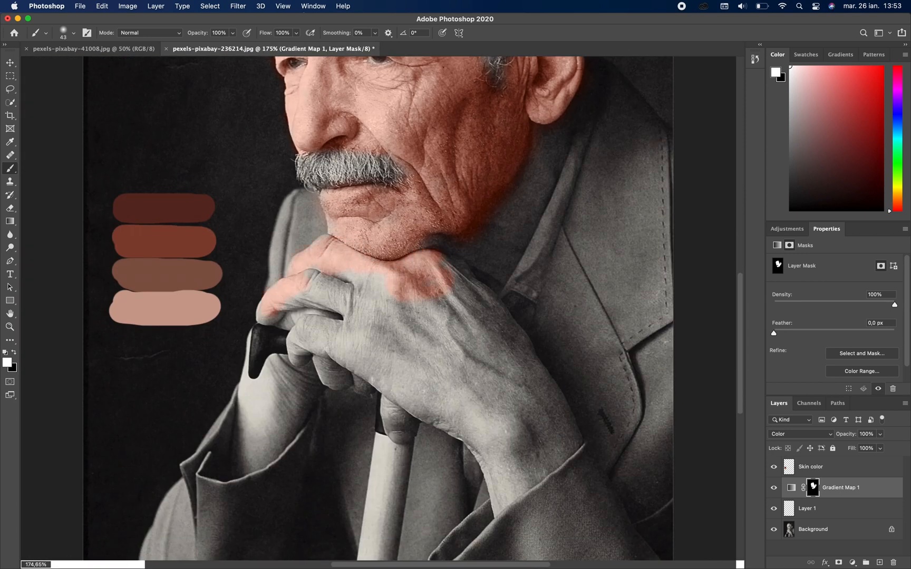
pyautogui.moveTo(507, 263); pyautogui.dragTo(565, 142)
pyautogui.moveTo(580, 109); pyautogui.dragTo(576, 131)
# Enlarge the soft brush to 71 px and paint the mask white over the front hand, its fingers and wrist
pyautogui.moveTo(480, 297); pyautogui.dragTo(454, 313)
pyautogui.rightClick(446, 313)
pyautogui.moveTo(527, 332); pyautogui.dragTo(538, 332)
pyautogui.click(365, 312)
pyautogui.moveTo(485, 307); pyautogui.dragTo(561, 433)
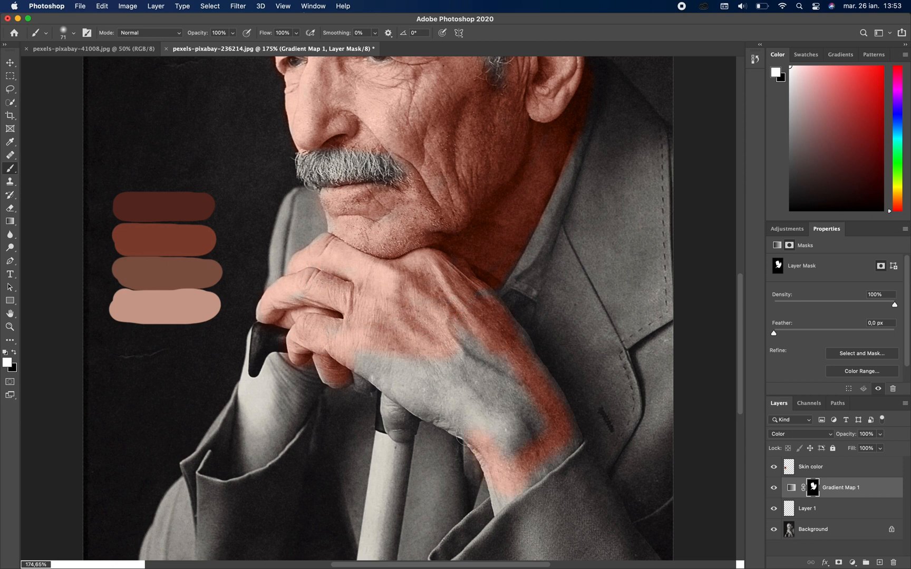
pyautogui.scroll(5, 490, 401)
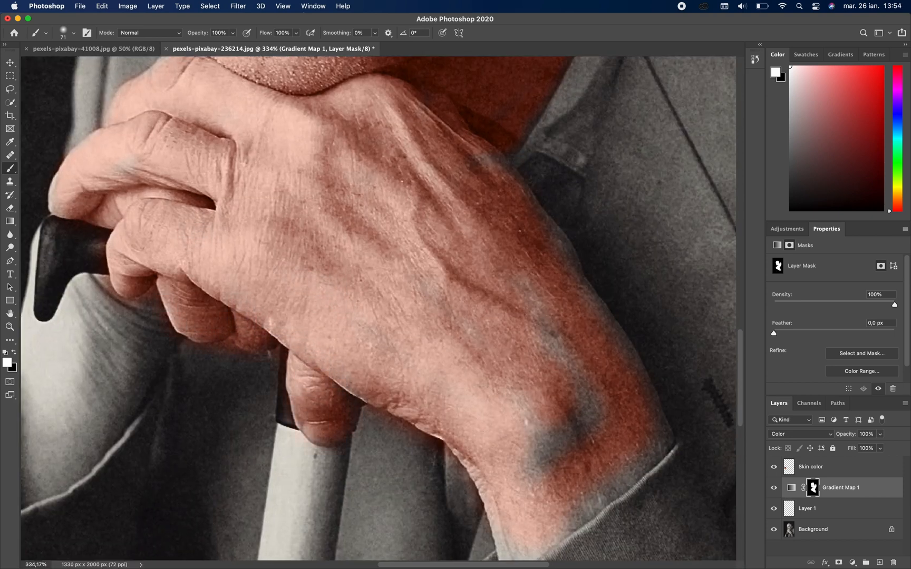
# Draw a closed Pen path around the front wrist, following the jacket cuff and the hand's outer edges
pyautogui.scroll(-3, 561, 285)
pyautogui.press('p')
pyautogui.click(581, 201)
pyautogui.moveTo(635, 281); pyautogui.dragTo(645, 301)
pyautogui.moveTo(678, 378); pyautogui.dragTo(668, 391)
pyautogui.moveTo(505, 524); pyautogui.dragTo(498, 534)
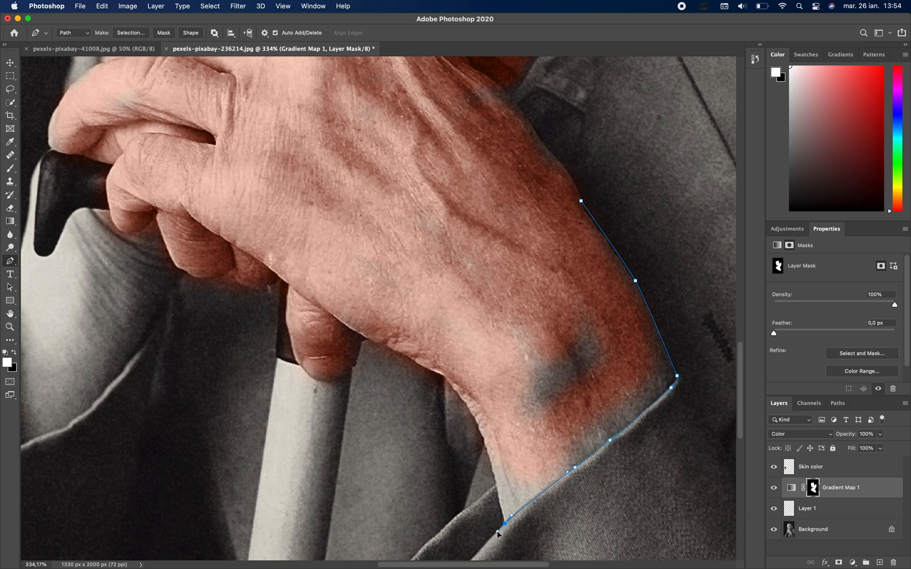
pyautogui.click(462, 398)
pyautogui.click(439, 373)
pyautogui.click(437, 301)
pyautogui.click(501, 202)
pyautogui.click(474, 69)
pyautogui.click(508, 93)
pyautogui.moveTo(547, 148); pyautogui.dragTo(554, 156)
pyautogui.click(581, 201)
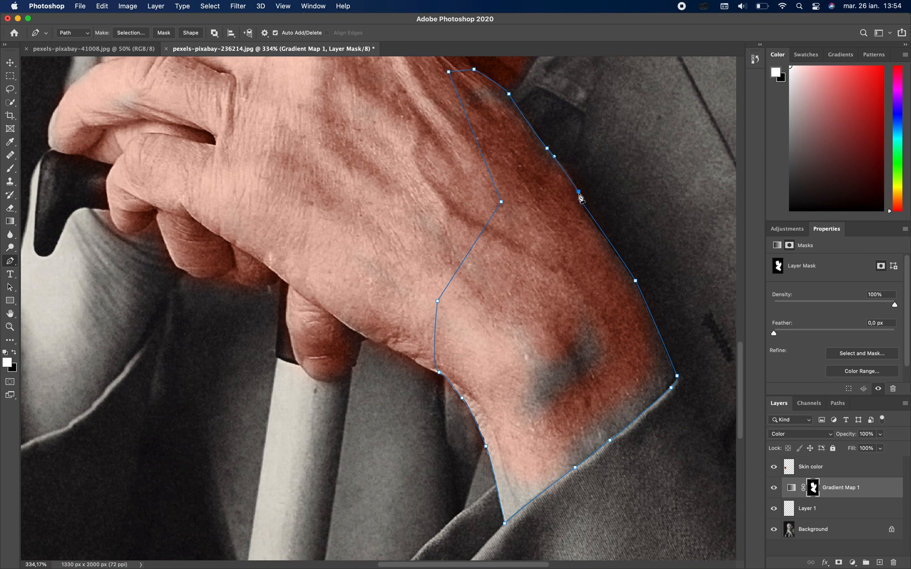
# Convert the wrist path into a new anti-aliased selection with a feather radius of 1 pixel
pyautogui.rightClick(583, 206)
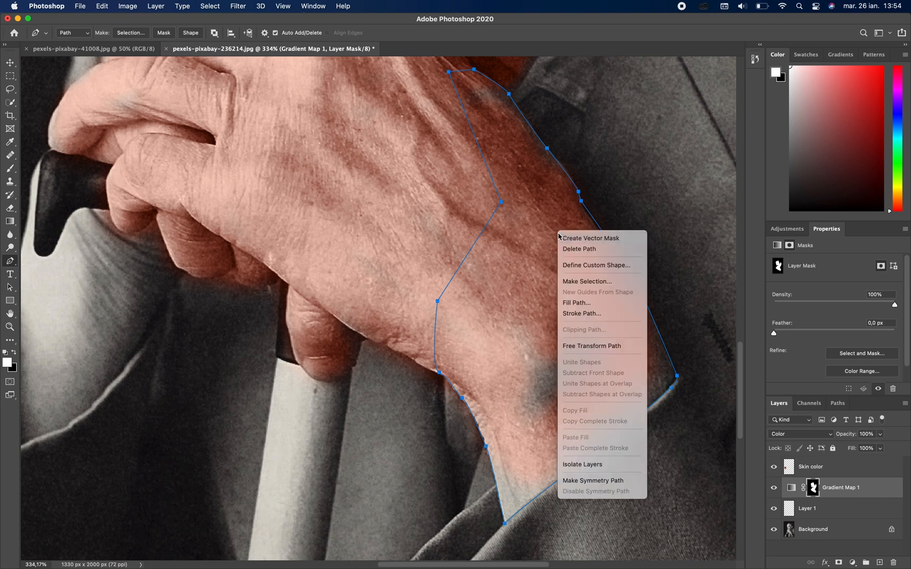
pyautogui.click(591, 283)
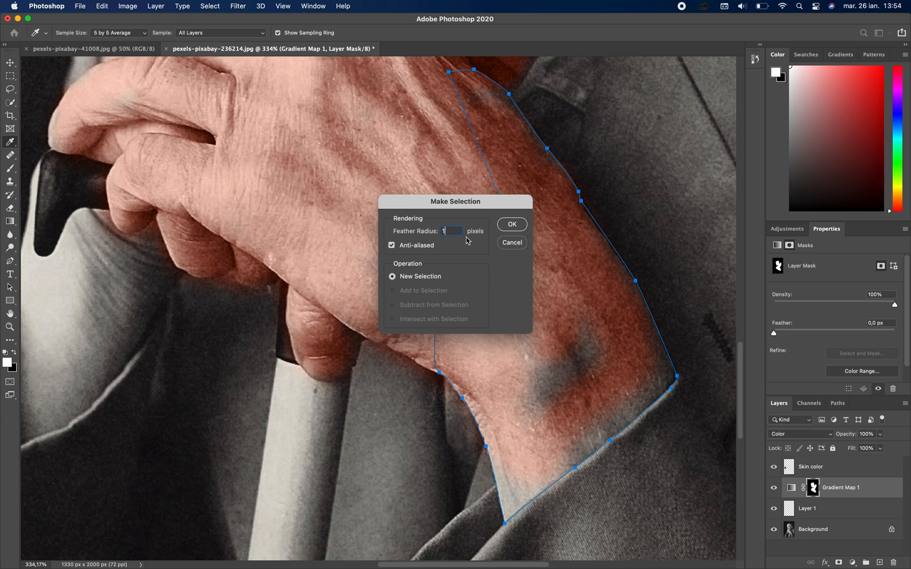
pyautogui.write('1')
pyautogui.press('Return')
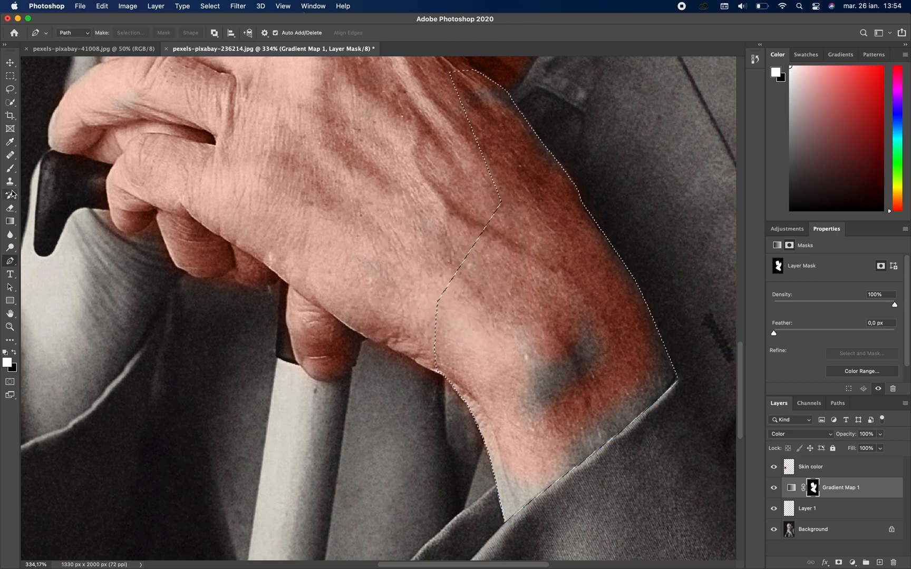
# Paint the mask white inside the wrist selection with the 71 px brush up to the cuff, and deselect
pyautogui.click(11, 168)
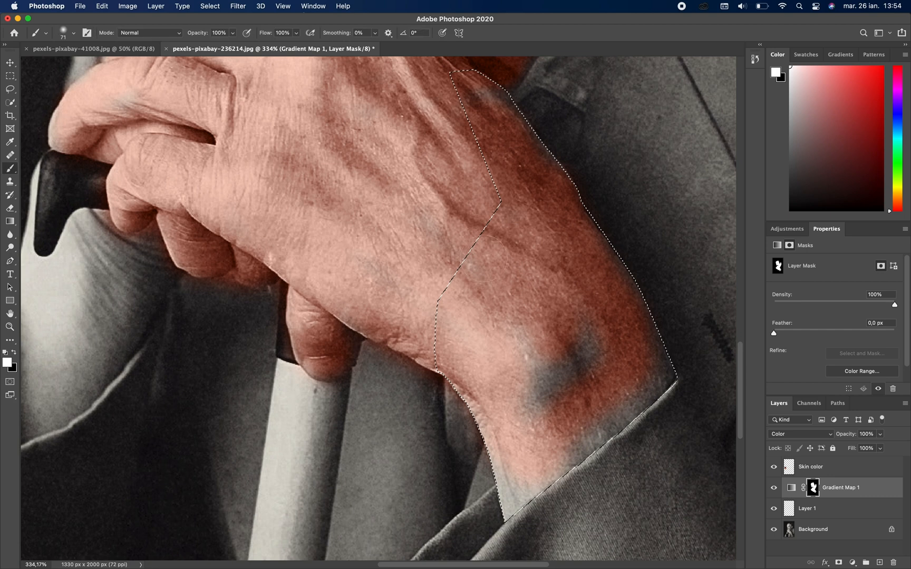
pyautogui.moveTo(548, 355); pyautogui.dragTo(673, 362)
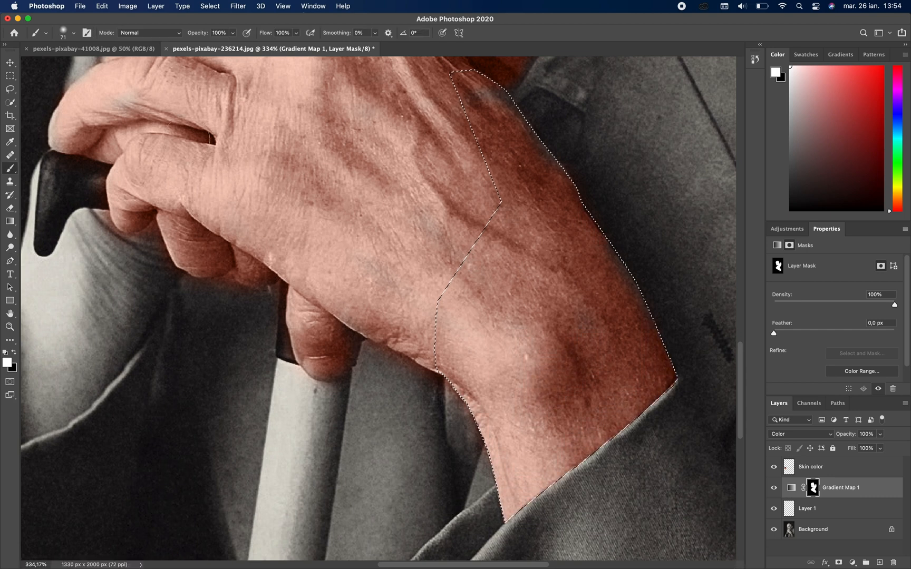
pyautogui.moveTo(484, 124)
pyautogui.mouseDown()
pyautogui.moveTo(470, 87)
pyautogui.moveTo(493, 96)
pyautogui.moveTo(573, 229)
pyautogui.moveTo(563, 211)
pyautogui.mouseUp()
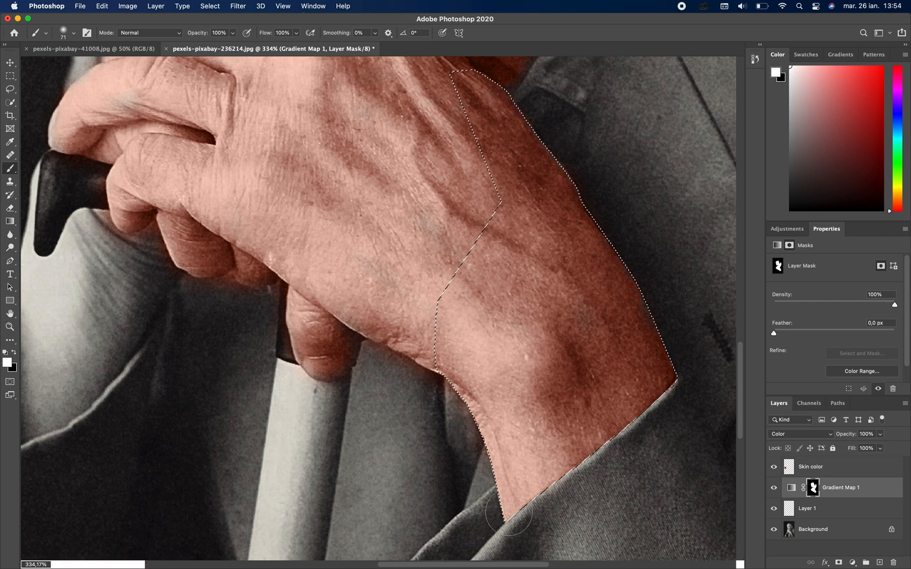
pyautogui.click(128, 7)
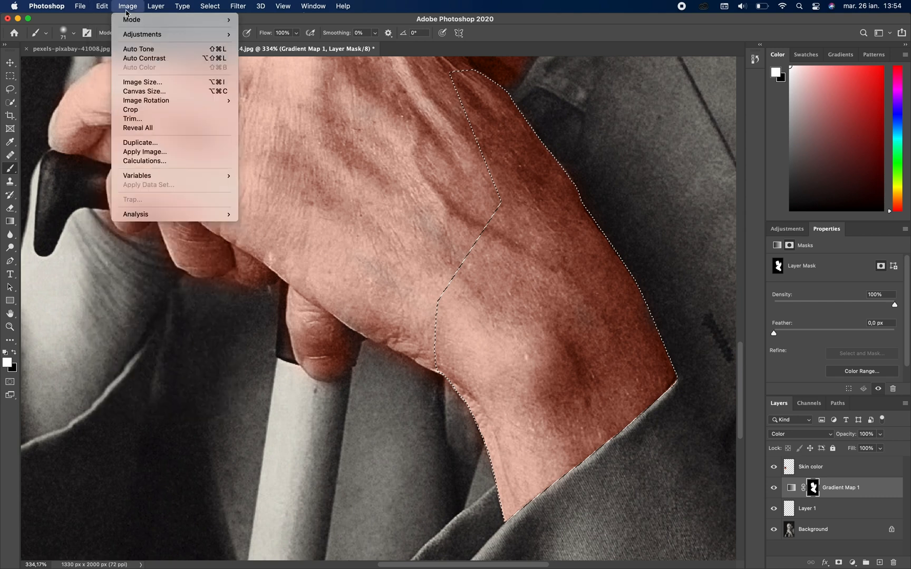
pyautogui.moveTo(216, 11)
pyautogui.click(218, 30)
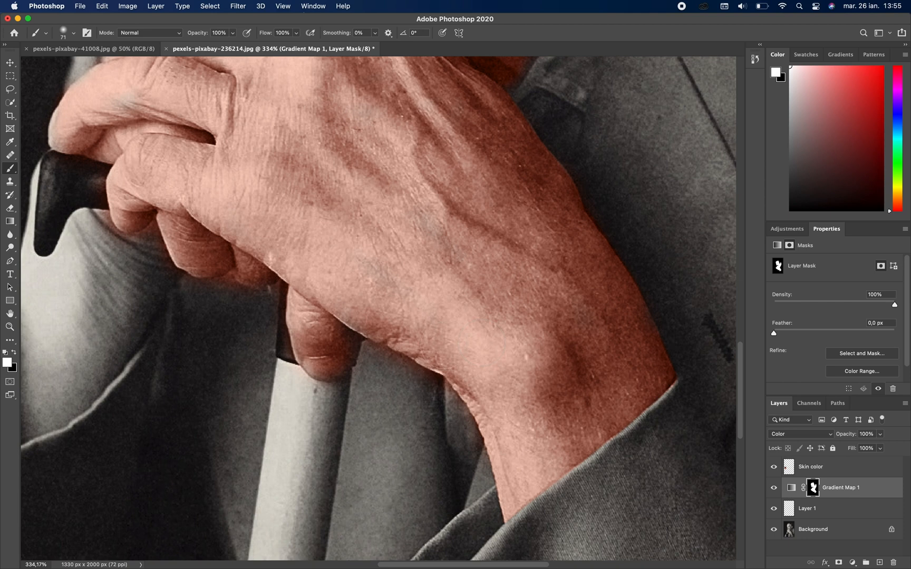
# Resize the brush and paint the mask white over the remaining grey skin on the fingers and rear wrist
pyautogui.scroll(-10, 437, 353)
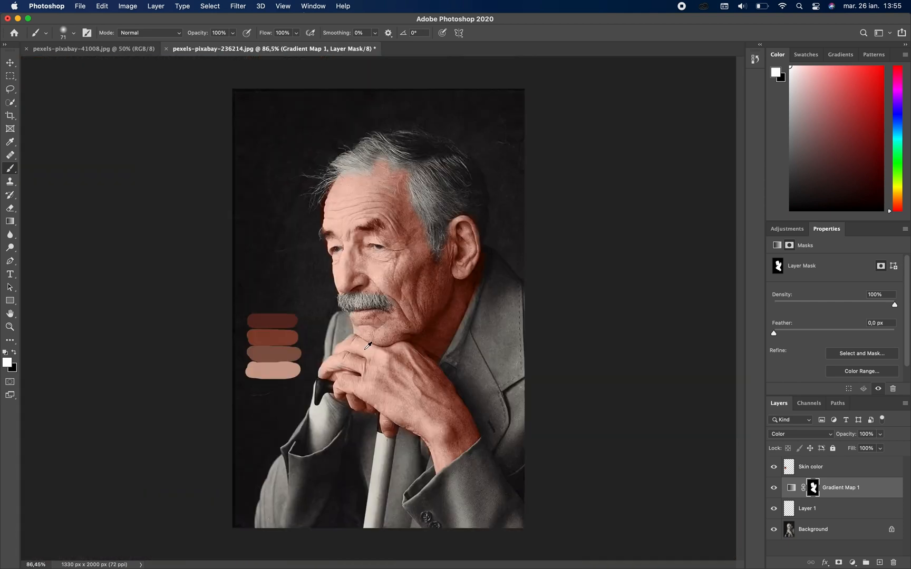
pyautogui.scroll(10, 317, 429)
pyautogui.scroll(-3, 318, 411)
pyautogui.rightClick(285, 364)
pyautogui.moveTo(352, 344); pyautogui.dragTo(347, 344)
pyautogui.moveTo(387, 240)
pyautogui.mouseDown()
pyautogui.moveTo(379, 206)
pyautogui.moveTo(260, 464)
pyautogui.moveTo(462, 256)
pyautogui.mouseUp()
pyautogui.moveTo(312, 356); pyautogui.dragTo(423, 290)
# Reduce the brush to 28 px and paint the mask white over the narrow strip of wrist beside the cane handle
pyautogui.moveTo(303, 253); pyautogui.dragTo(291, 226)
pyautogui.rightClick(329, 314)
pyautogui.moveTo(391, 344); pyautogui.dragTo(388, 344)
pyautogui.moveTo(291, 227)
pyautogui.mouseDown()
pyautogui.moveTo(305, 193)
pyautogui.moveTo(302, 211)
pyautogui.mouseUp()
pyautogui.scroll(3, 368, 217)
pyautogui.scroll(5, 367, 216)
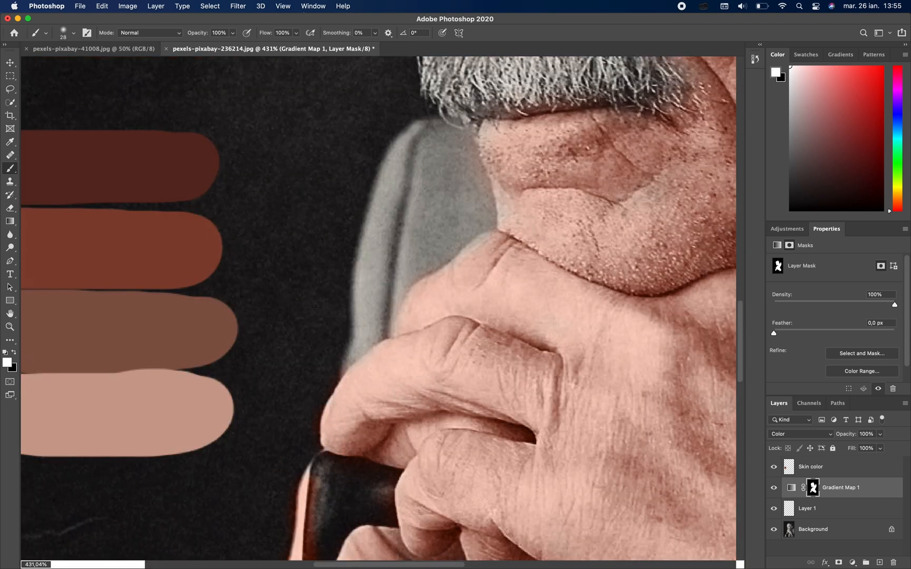
# Set the brush to 73 px and examine the face, neck and hands for missed or overpainted areas
pyautogui.scroll(2, 548, 349)
pyautogui.scroll(-8, 547, 348)
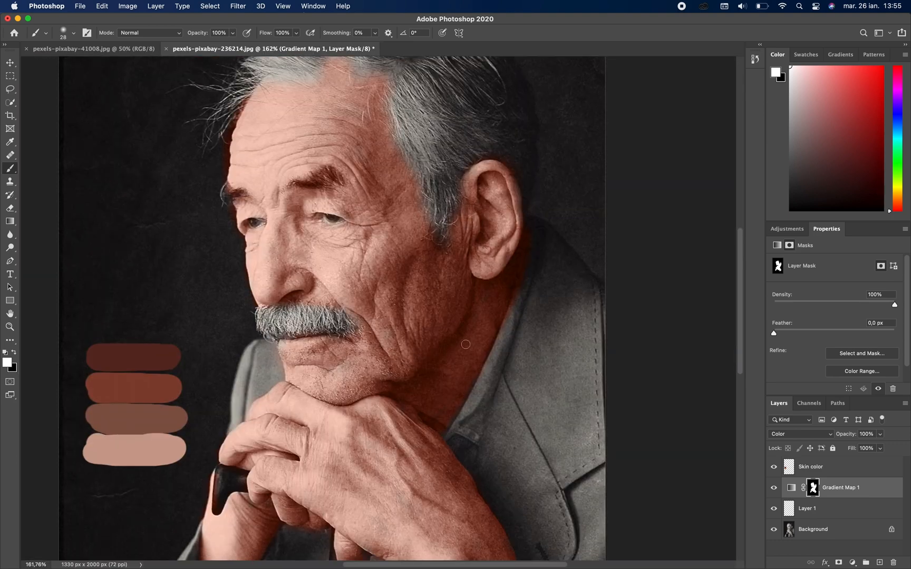
pyautogui.scroll(4, 347, 353)
pyautogui.rightClick(341, 352)
pyautogui.moveTo(398, 343); pyautogui.dragTo(404, 343)
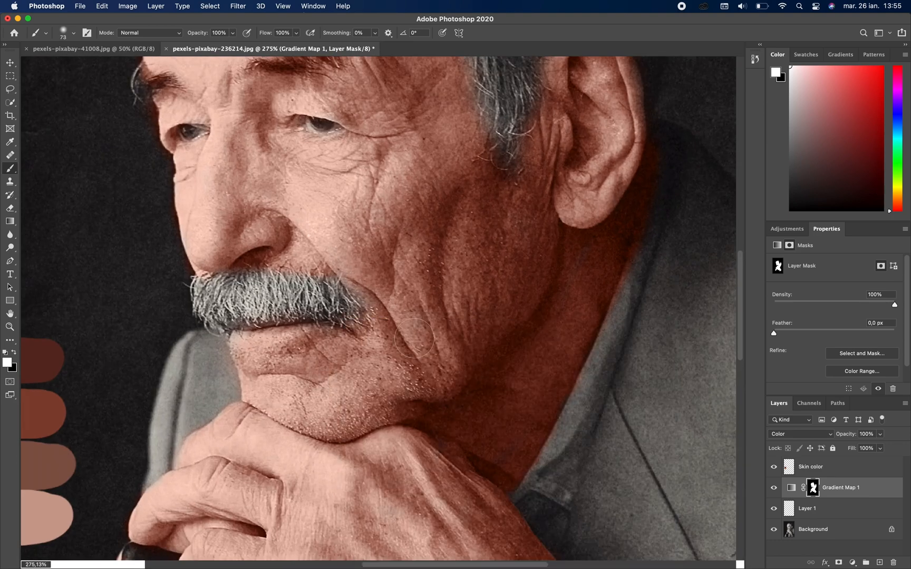
pyautogui.scroll(5, 378, 308)
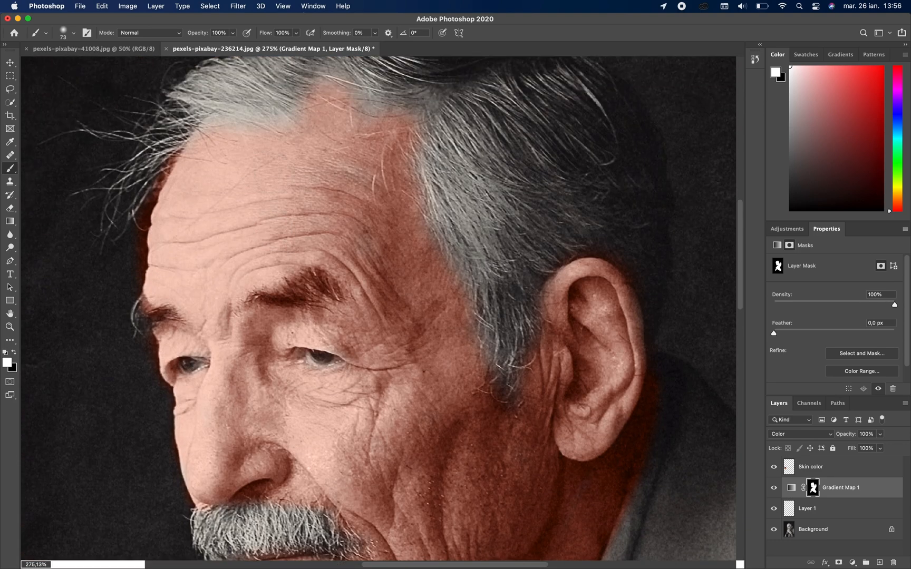
pyautogui.scroll(-10, 377, 306)
pyautogui.scroll(-6, 377, 306)
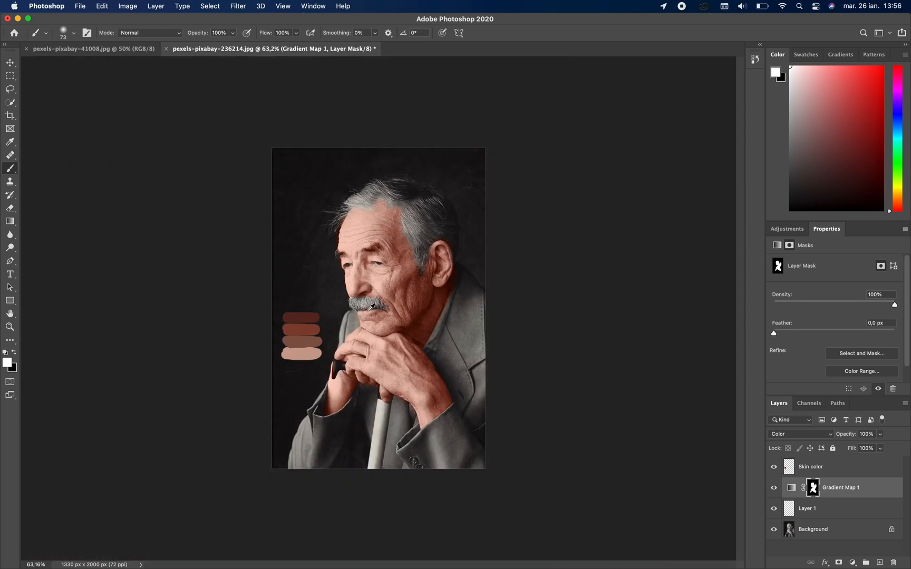
pyautogui.scroll(5, 393, 253)
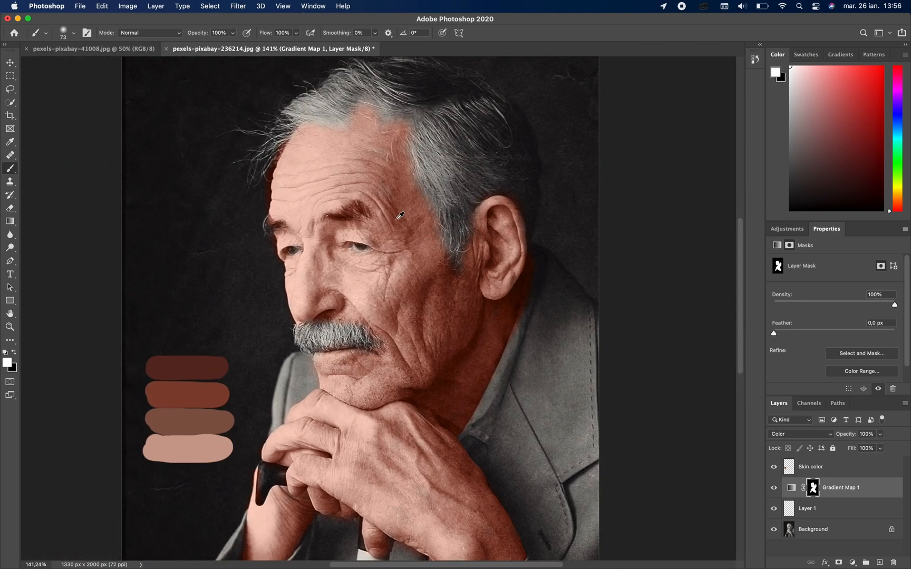
# Switch to black with a 33 px brush and paint out the color spill on the background along the forehead's edge
pyautogui.scroll(8, 272, 156)
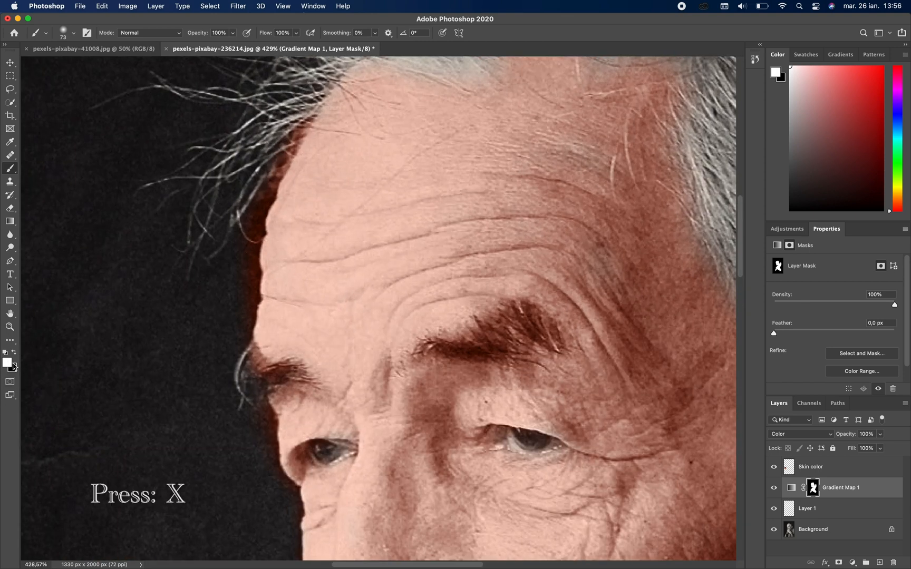
pyautogui.press('x')
pyautogui.scroll(1, 225, 202)
pyautogui.rightClick(220, 258)
pyautogui.click(277, 277)
pyautogui.moveTo(281, 147)
pyautogui.mouseDown()
pyautogui.moveTo(250, 227)
pyautogui.moveTo(242, 378)
pyautogui.moveTo(227, 371)
pyautogui.mouseUp()
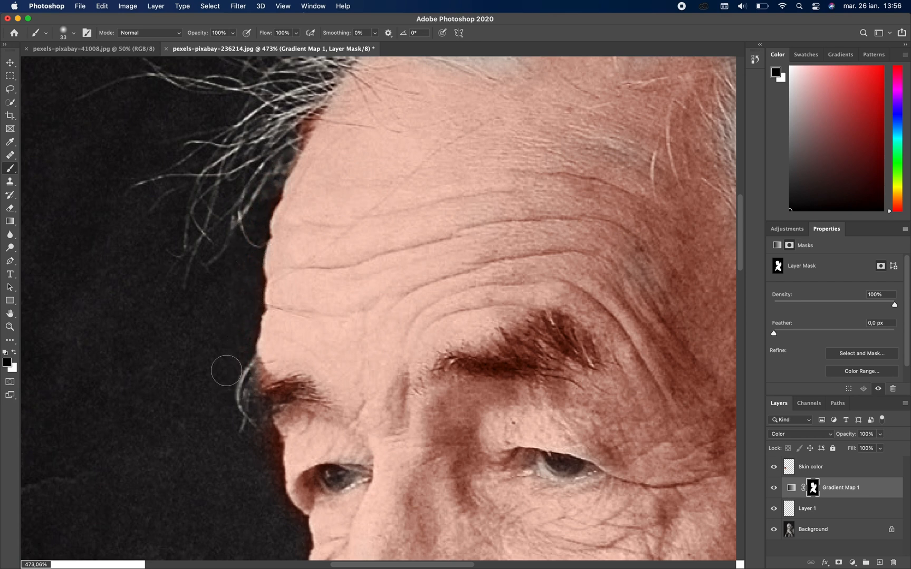
pyautogui.moveTo(289, 130); pyautogui.dragTo(304, 103)
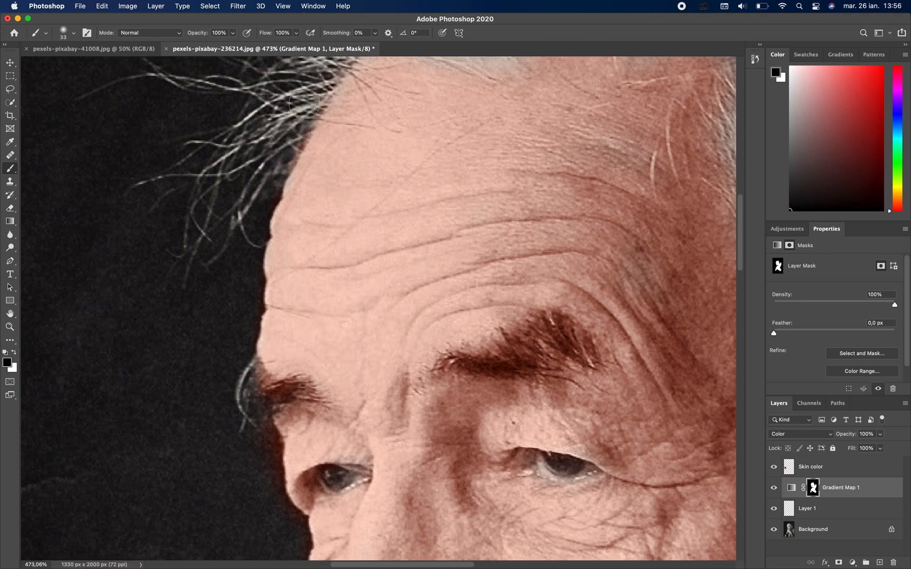
pyautogui.scroll(5, 275, 197)
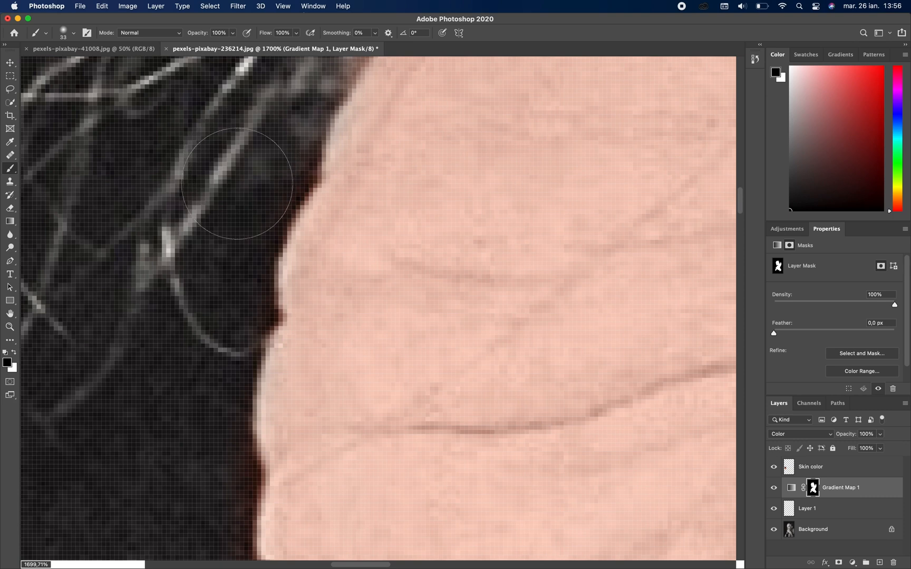
# Paint the mask black behind the ear and along the jacket collar to remove the color spilling past the neck
pyautogui.scroll(-10, 163, 275)
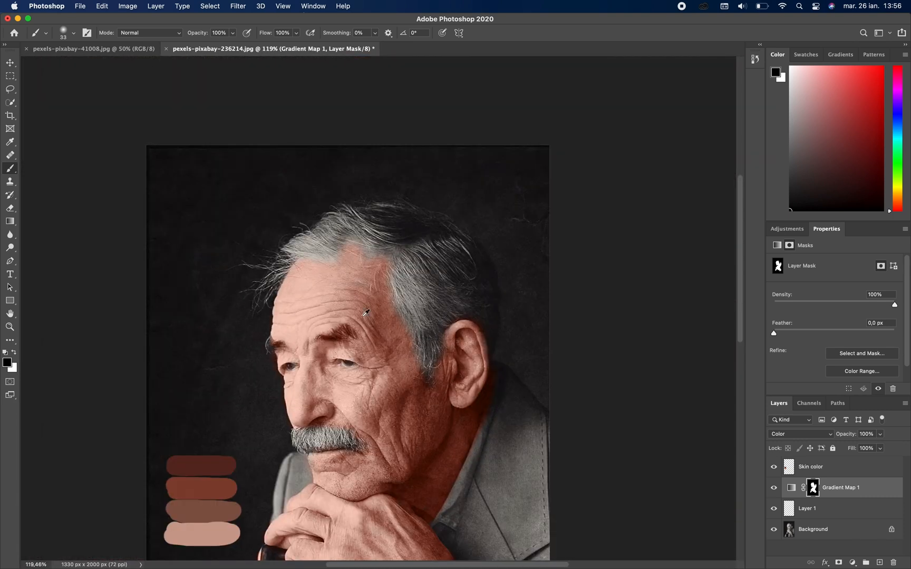
pyautogui.scroll(3, 454, 301)
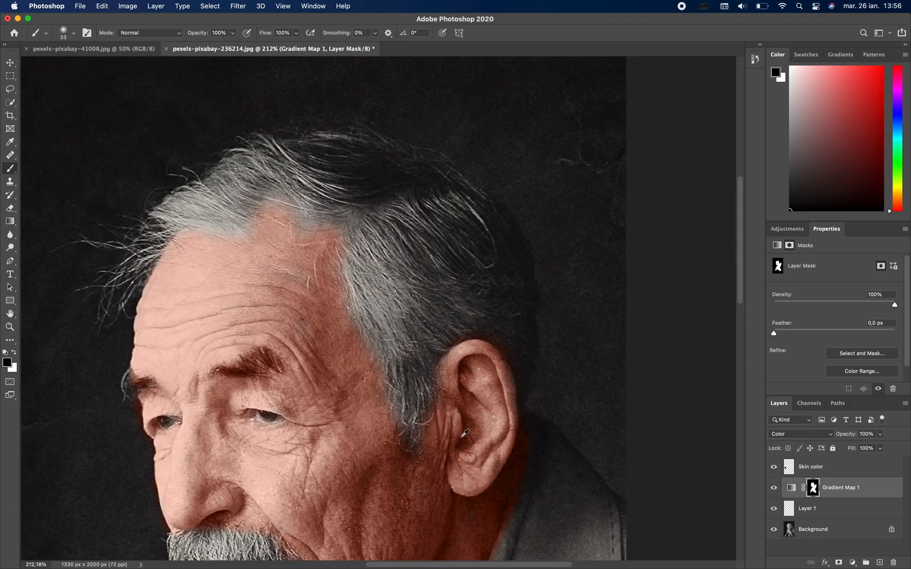
pyautogui.scroll(2, 464, 433)
pyautogui.scroll(-5, 468, 439)
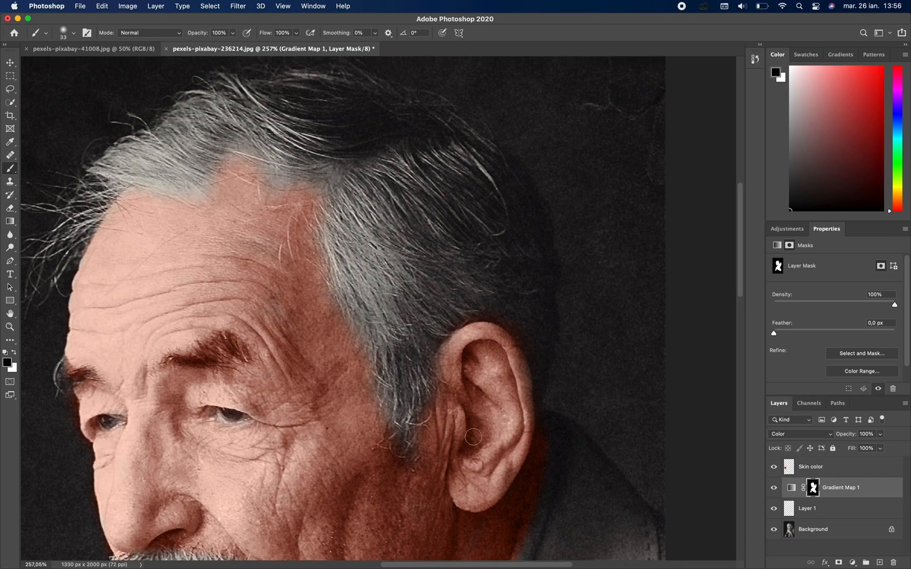
pyautogui.scroll(1, 556, 295)
pyautogui.scroll(1, 557, 295)
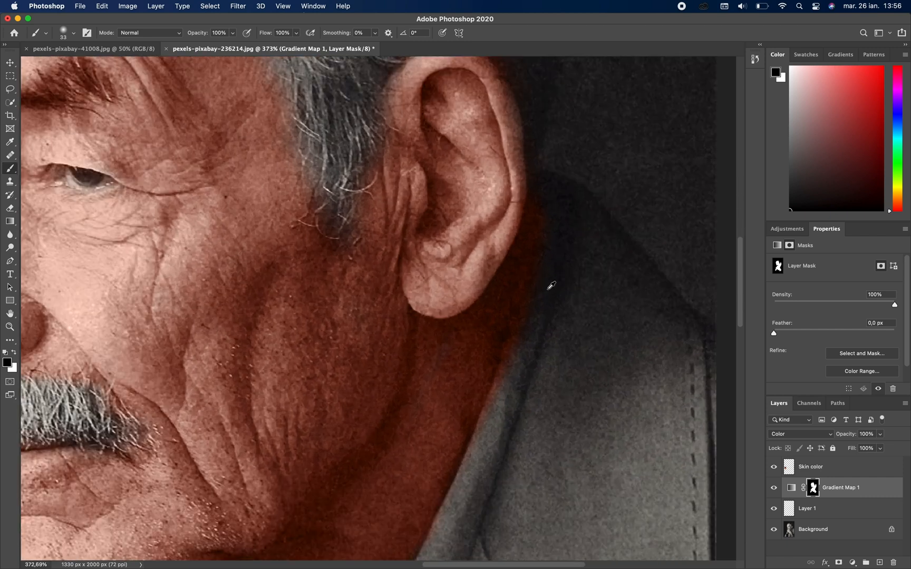
pyautogui.moveTo(528, 331)
pyautogui.mouseDown()
pyautogui.moveTo(523, 326)
pyautogui.moveTo(512, 380)
pyautogui.moveTo(514, 337)
pyautogui.moveTo(502, 409)
pyautogui.mouseUp()
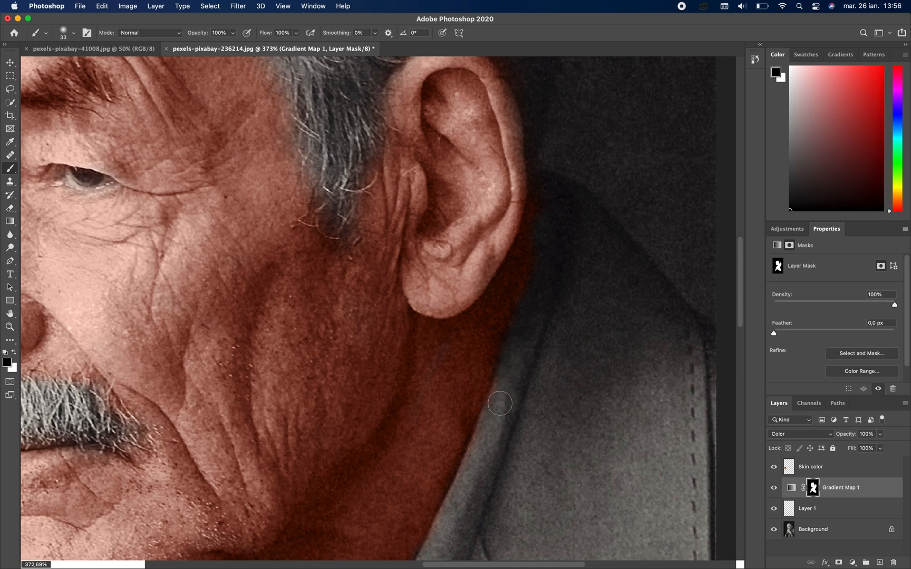
pyautogui.scroll(-5, 505, 403)
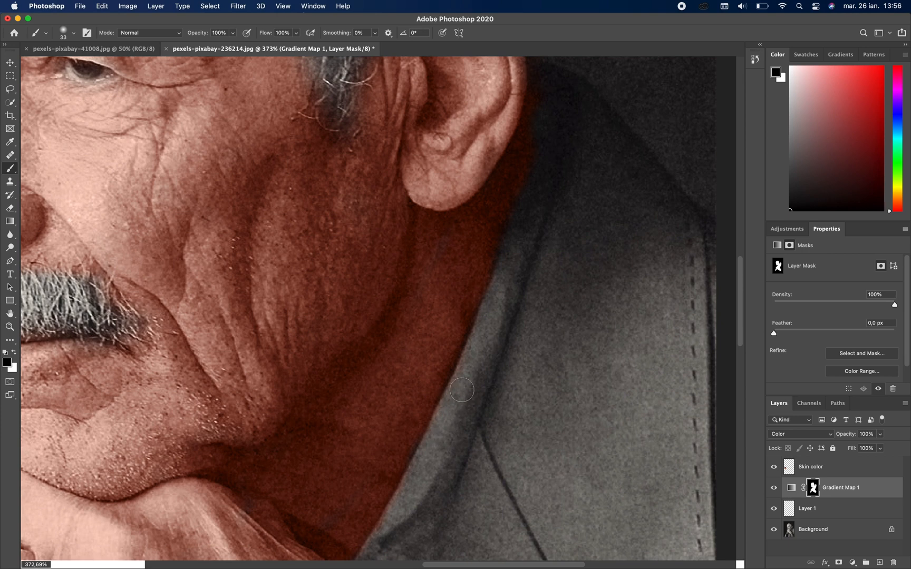
pyautogui.scroll(-4, 431, 502)
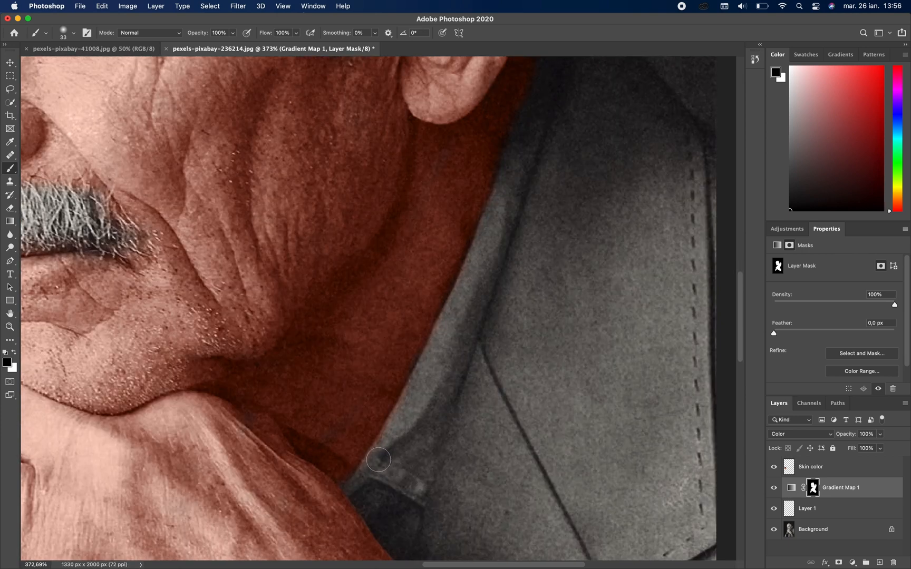
pyautogui.scroll(-15, 425, 458)
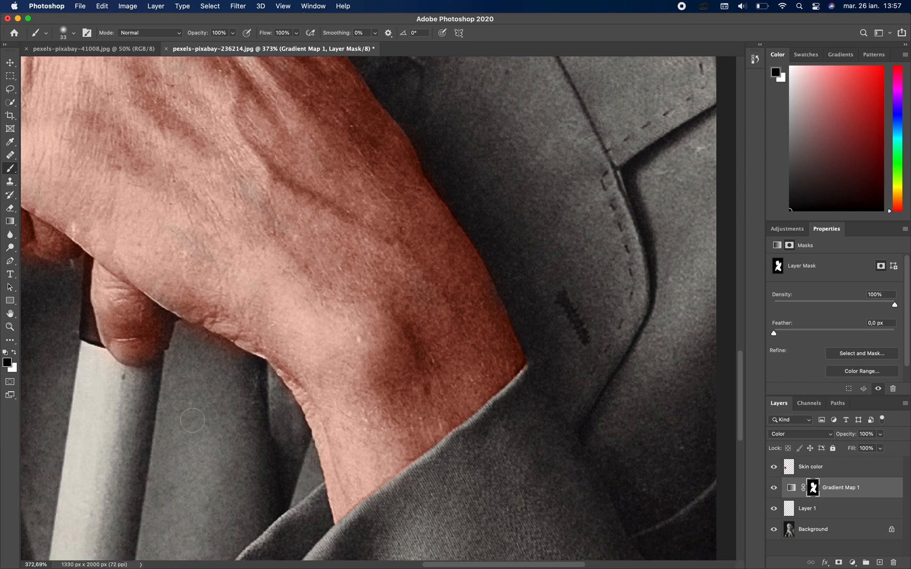
# Paint the mask black over the cane handle to remove the skin color from it
pyautogui.scroll(-10, 190, 419)
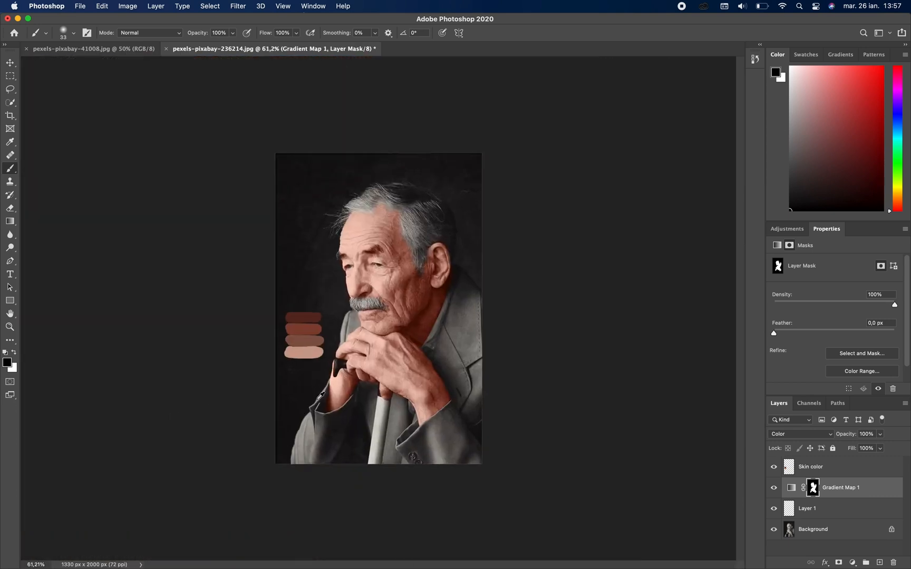
pyautogui.scroll(10, 360, 351)
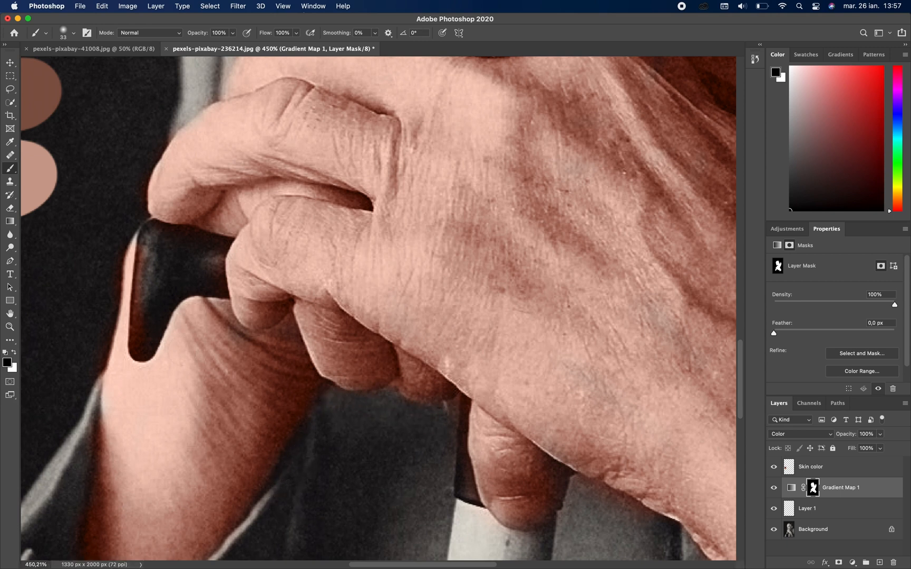
pyautogui.moveTo(148, 263)
pyautogui.mouseDown()
pyautogui.moveTo(143, 347)
pyautogui.moveTo(146, 328)
pyautogui.mouseUp()
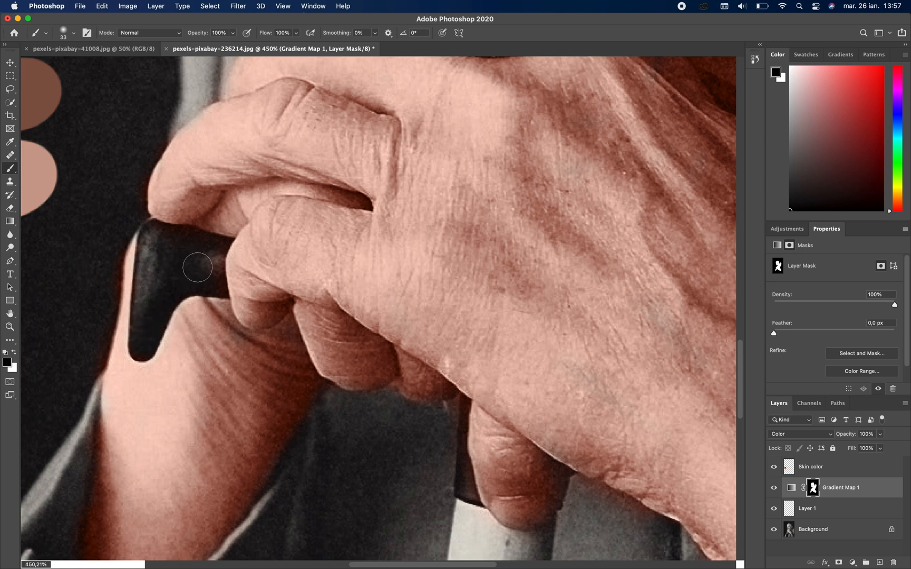
# Paint the Gradient Map mask white along the forehead hairline with a 92 px brush at 27% opacity to blend skin color into the hair roots
pyautogui.scroll(-5, 301, 268)
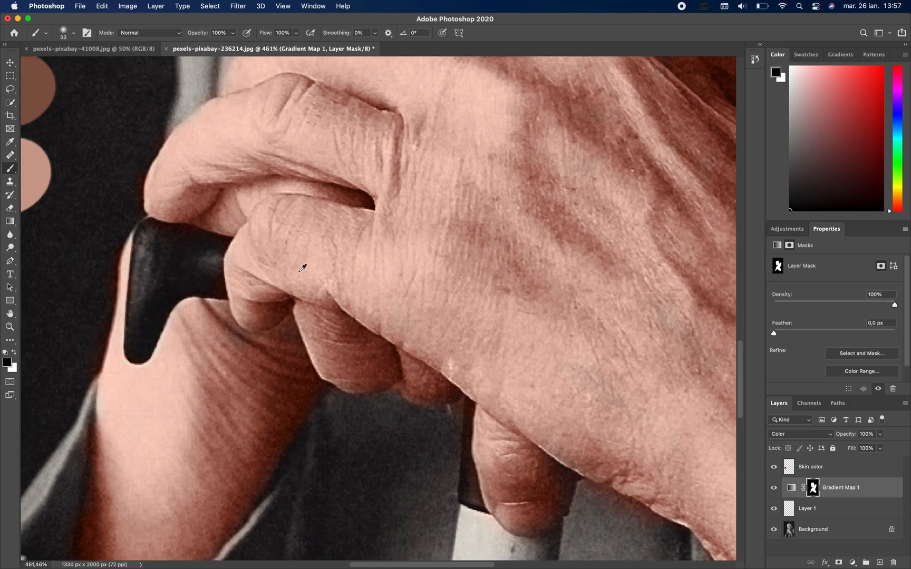
pyautogui.scroll(15, 369, 308)
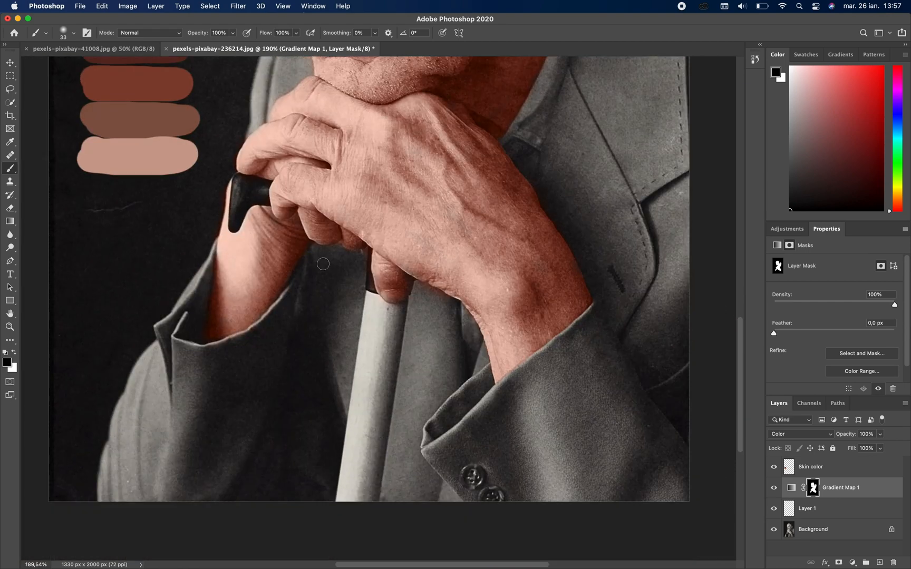
pyautogui.scroll(-2, 339, 148)
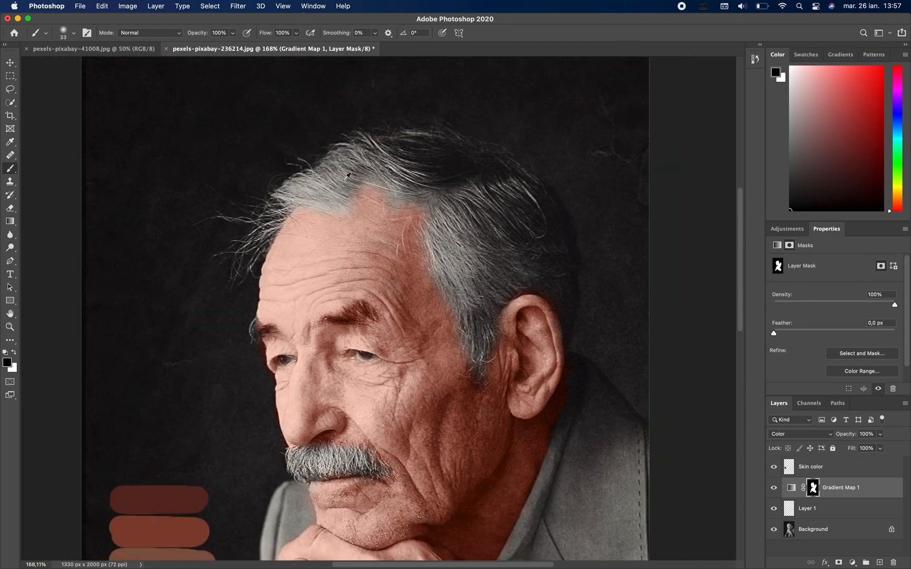
pyautogui.scroll(5, 348, 179)
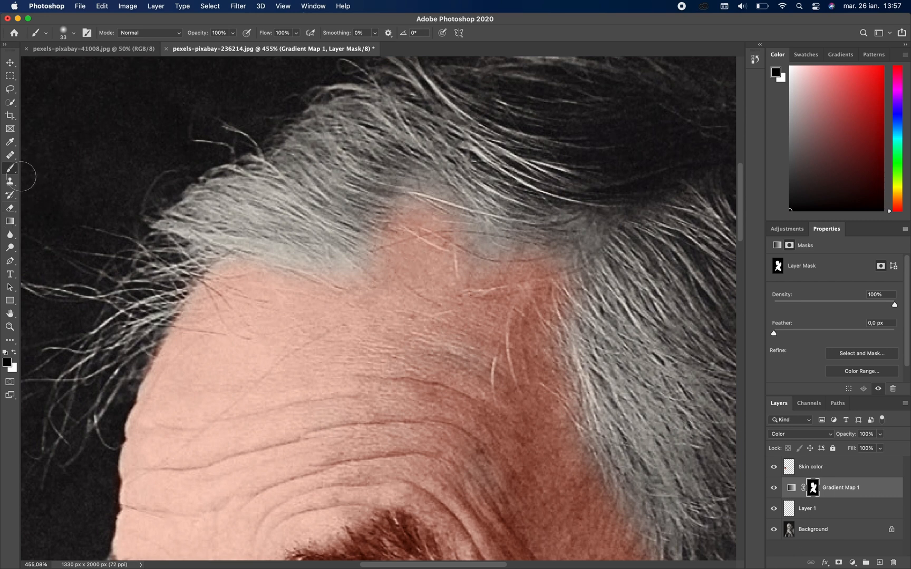
pyautogui.click(15, 356)
pyautogui.rightClick(195, 277)
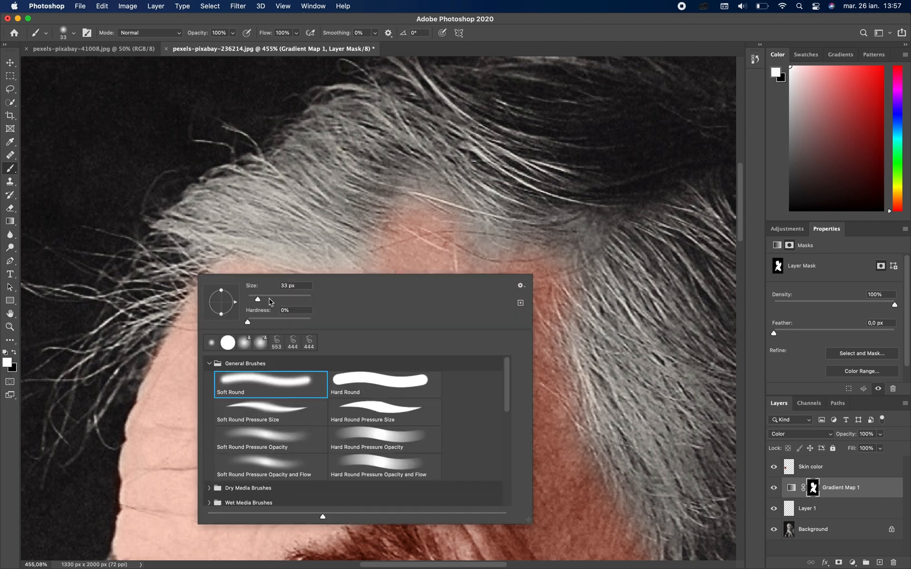
pyautogui.moveTo(278, 301); pyautogui.dragTo(282, 301)
pyautogui.click(233, 32)
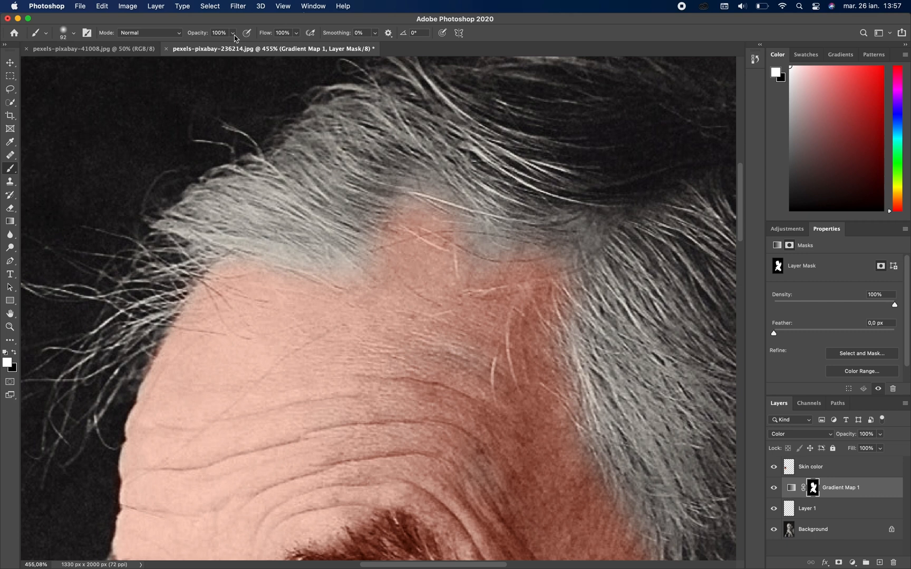
pyautogui.click(198, 46)
pyautogui.moveTo(244, 252); pyautogui.dragTo(350, 274)
pyautogui.moveTo(533, 258); pyautogui.dragTo(649, 211)
pyautogui.moveTo(546, 371)
pyautogui.mouseDown()
pyautogui.moveTo(543, 424)
pyautogui.moveTo(461, 357)
pyautogui.moveTo(421, 339)
pyautogui.moveTo(434, 252)
pyautogui.moveTo(499, 275)
pyautogui.moveTo(531, 262)
pyautogui.moveTo(479, 239)
pyautogui.moveTo(478, 220)
pyautogui.mouseUp()
pyautogui.moveTo(332, 288)
pyautogui.mouseDown()
pyautogui.moveTo(249, 288)
pyautogui.moveTo(227, 309)
pyautogui.mouseUp()
pyautogui.moveTo(559, 211); pyautogui.dragTo(625, 209)
# In Gradient Map 1's blending options, narrow the underlying layer's Blend If range at both the dark and light ends
pyautogui.press('super+0')
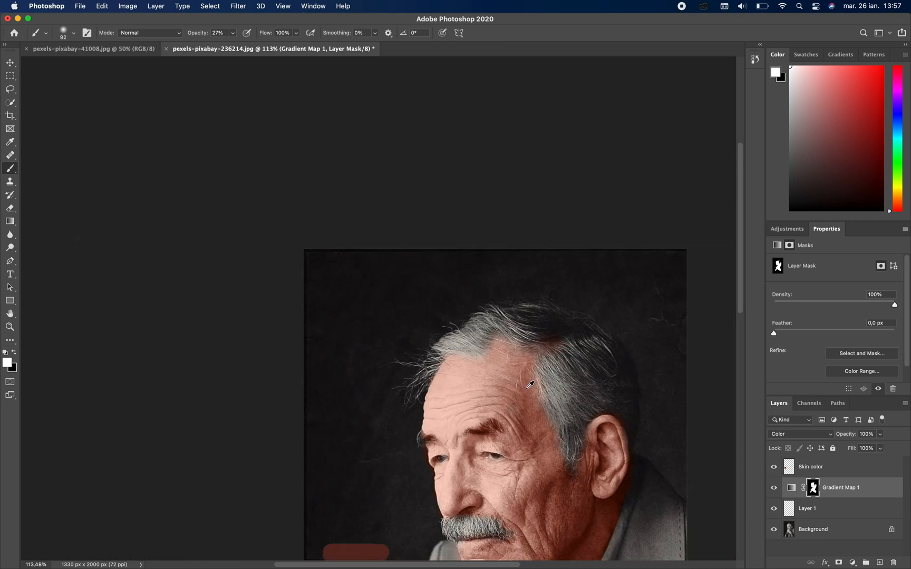
pyautogui.scroll(-1, 539, 449)
pyautogui.scroll(5, 393, 292)
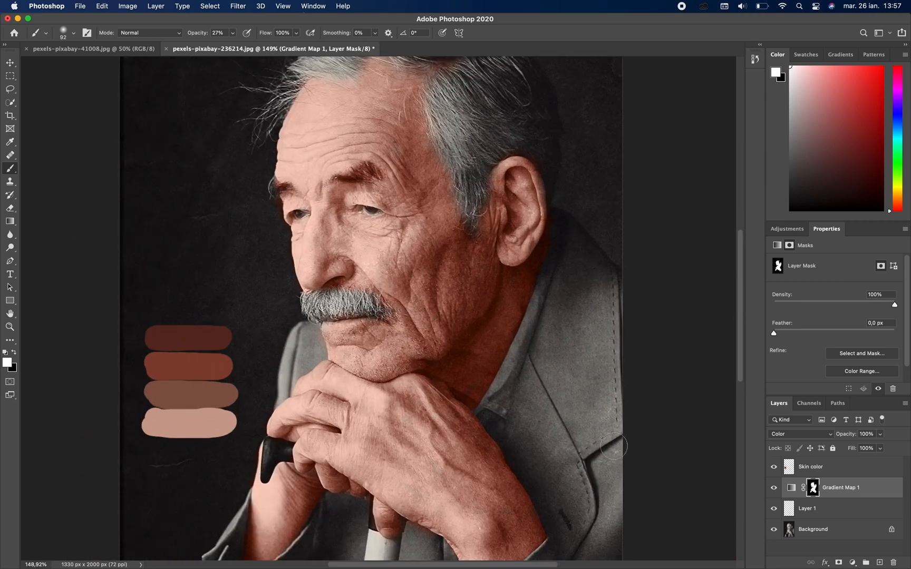
pyautogui.click(10, 63)
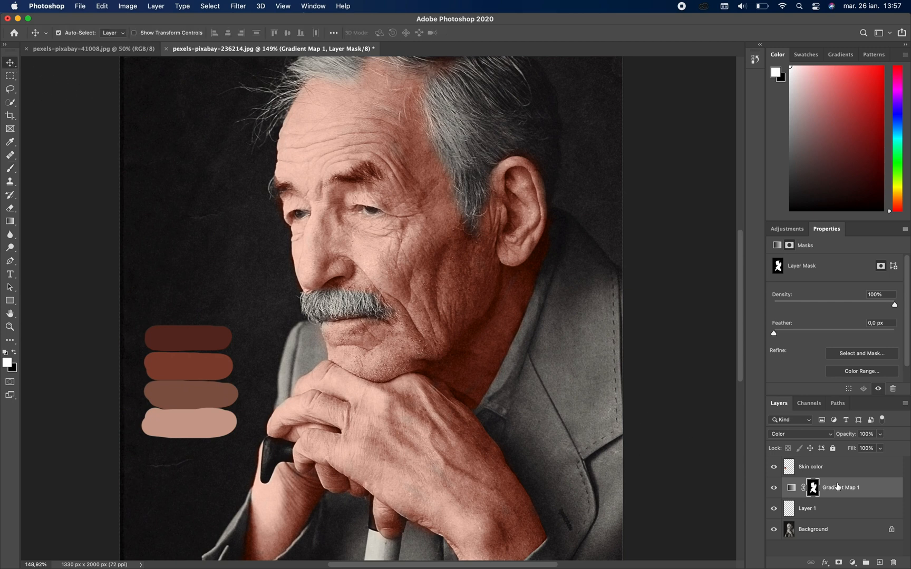
pyautogui.doubleClick(878, 489)
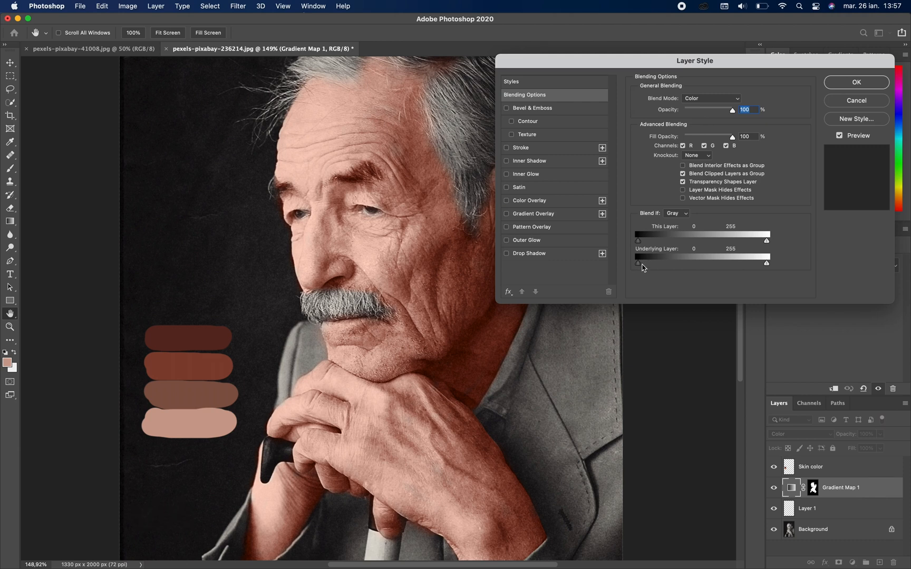
pyautogui.moveTo(641, 264)
pyautogui.mouseDown()
pyautogui.moveTo(688, 267)
pyautogui.moveTo(621, 260)
pyautogui.moveTo(654, 266)
pyautogui.mouseUp()
pyautogui.moveTo(767, 268); pyautogui.dragTo(759, 268)
pyautogui.moveTo(760, 264); pyautogui.dragTo(738, 267)
pyautogui.press('alt')
pyautogui.click(834, 84)
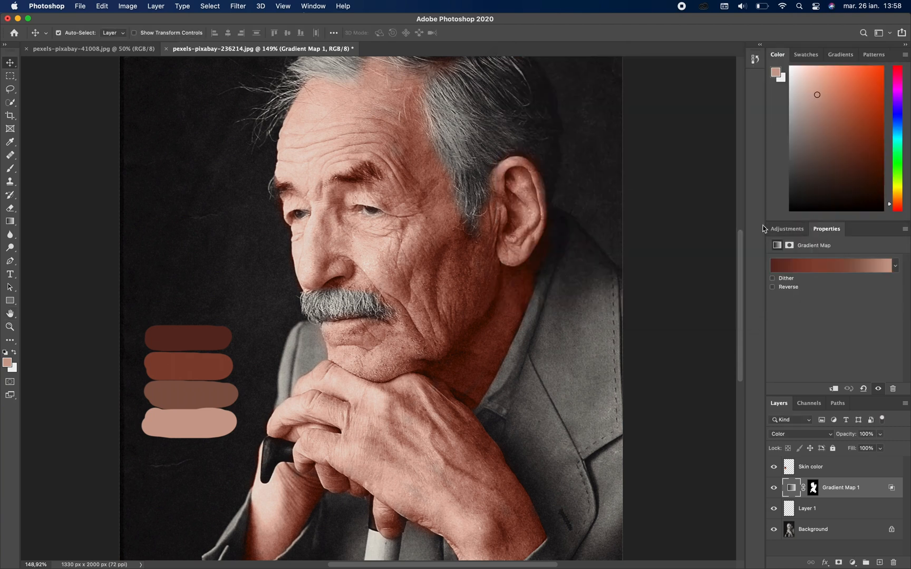
# Add a new layer above Gradient Map 1 and name it Eye
pyautogui.scroll(-2, 580, 302)
pyautogui.scroll(-6, 501, 327)
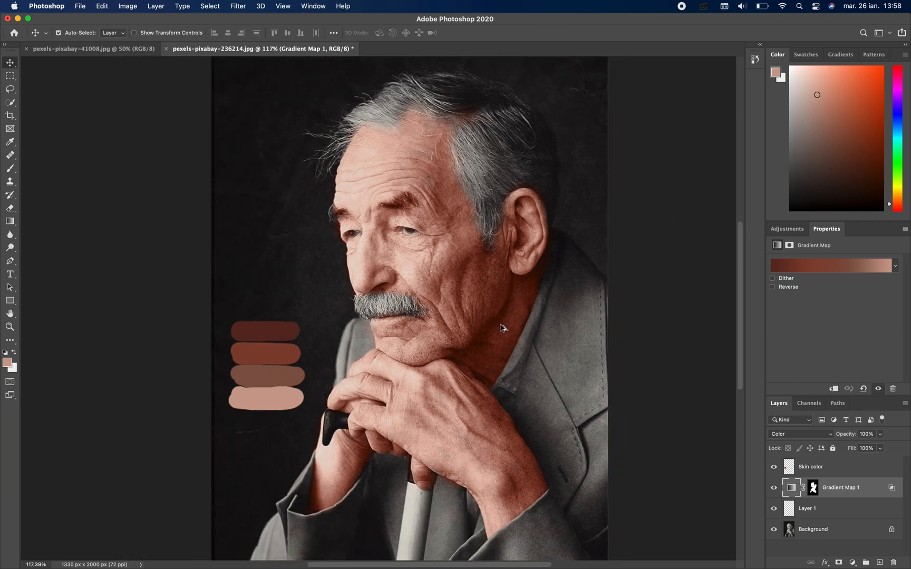
pyautogui.scroll(2, 390, 302)
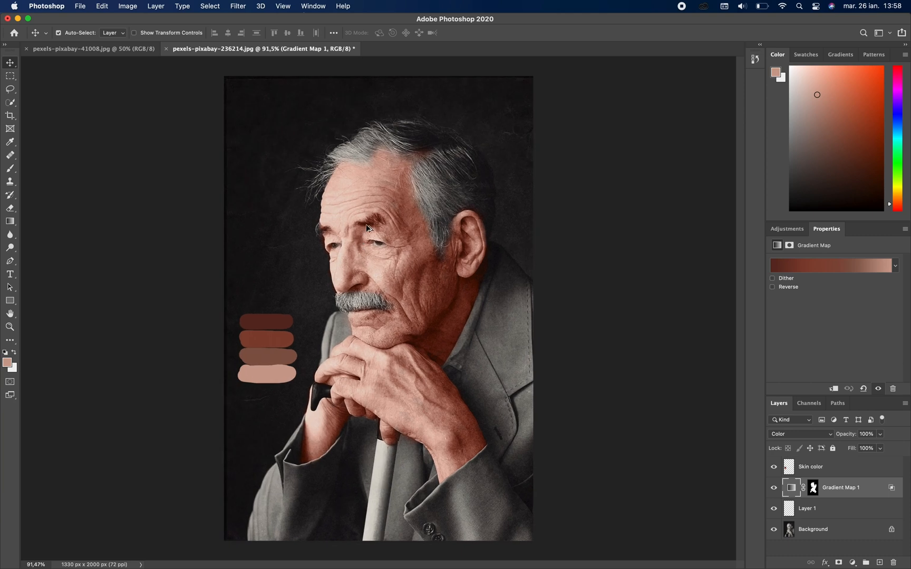
pyautogui.scroll(5, 361, 232)
pyautogui.scroll(2, 362, 232)
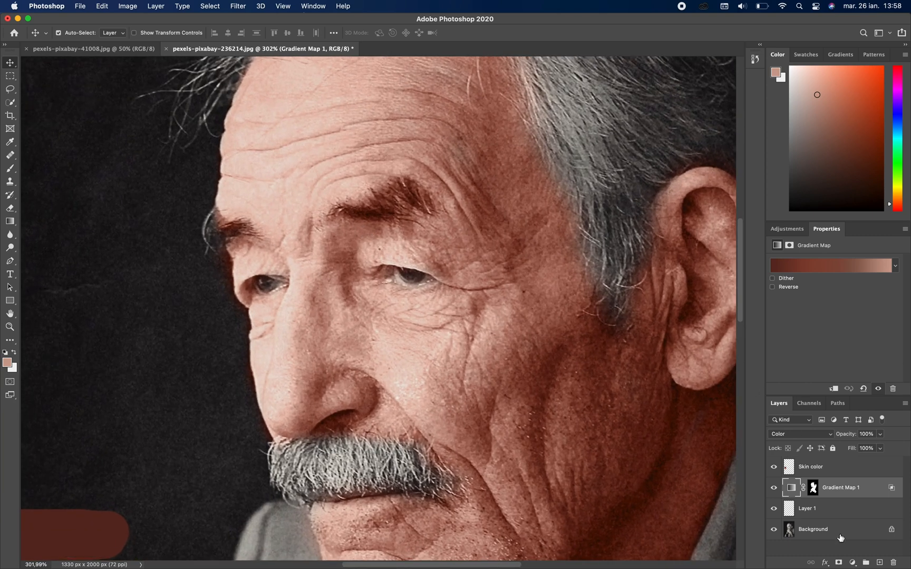
pyautogui.click(880, 562)
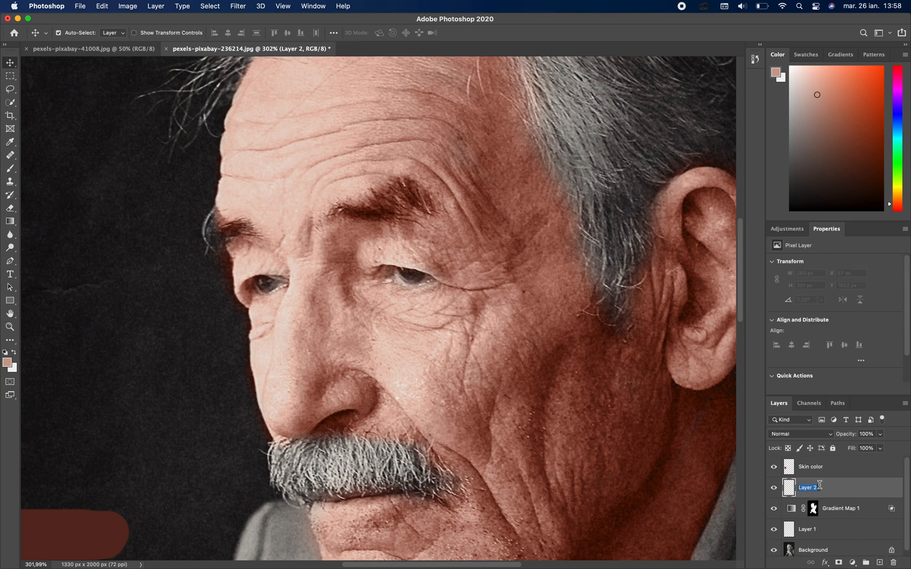
pyautogui.write('Eye')
pyautogui.press('Return')
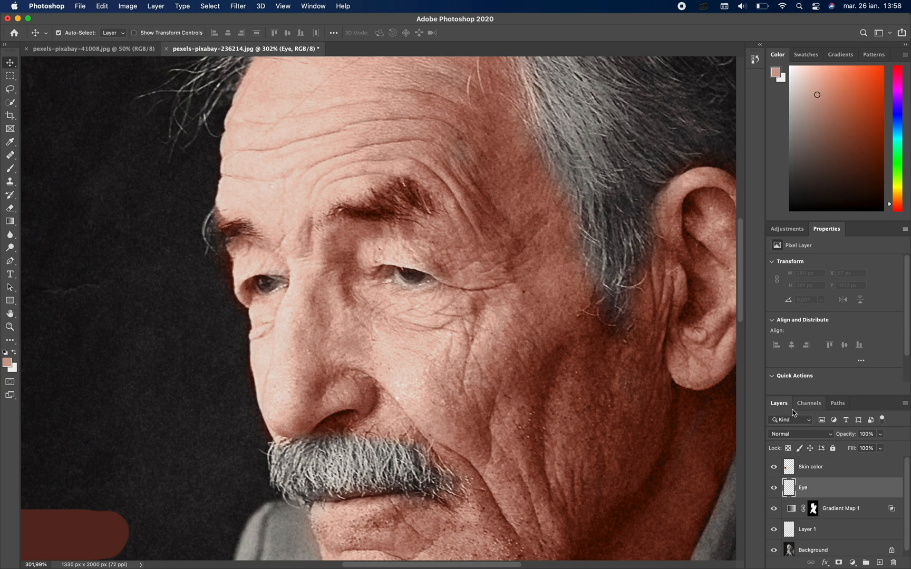
# Add a Hue/Saturation adjustment above the Eye layer with Colorize enabled, hue 113 and saturation 14 for a green tint
pyautogui.click(781, 233)
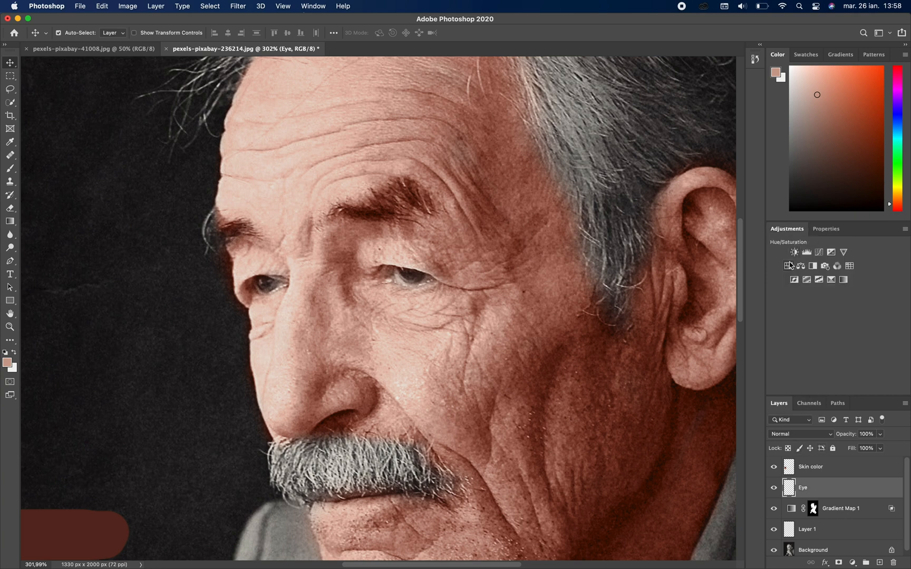
pyautogui.click(789, 266)
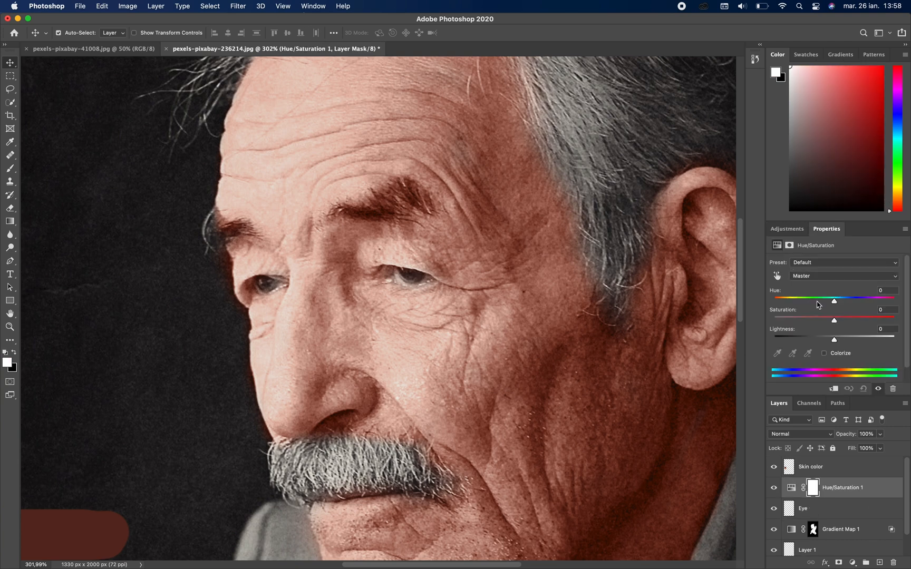
pyautogui.moveTo(834, 305)
pyautogui.mouseDown()
pyautogui.moveTo(854, 306)
pyautogui.moveTo(836, 308)
pyautogui.mouseUp()
pyautogui.click(824, 353)
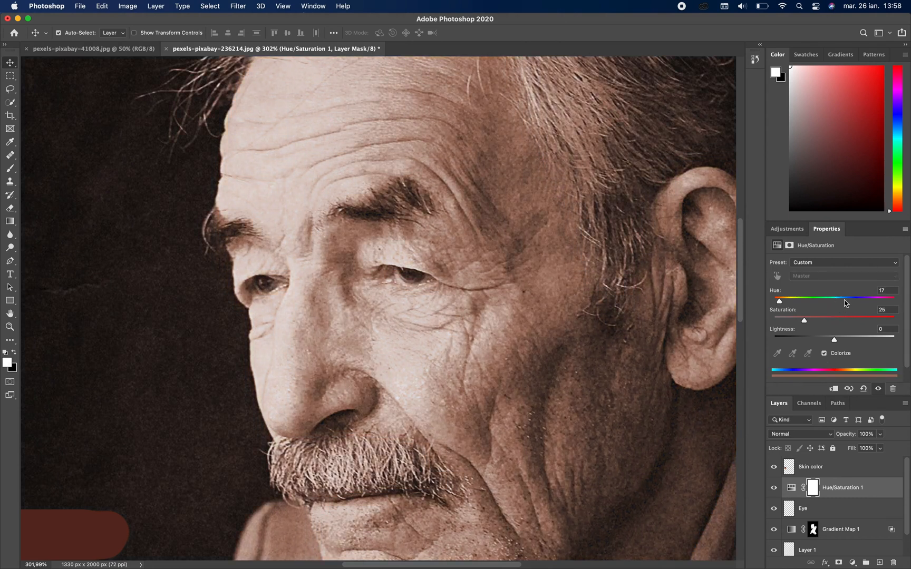
pyautogui.click(854, 303)
pyautogui.moveTo(854, 304)
pyautogui.mouseDown()
pyautogui.moveTo(890, 305)
pyautogui.moveTo(771, 309)
pyautogui.moveTo(857, 311)
pyautogui.mouseUp()
pyautogui.moveTo(806, 326)
pyautogui.mouseDown()
pyautogui.moveTo(797, 324)
pyautogui.moveTo(817, 323)
pyautogui.moveTo(807, 323)
pyautogui.mouseUp()
pyautogui.moveTo(853, 303); pyautogui.dragTo(792, 325)
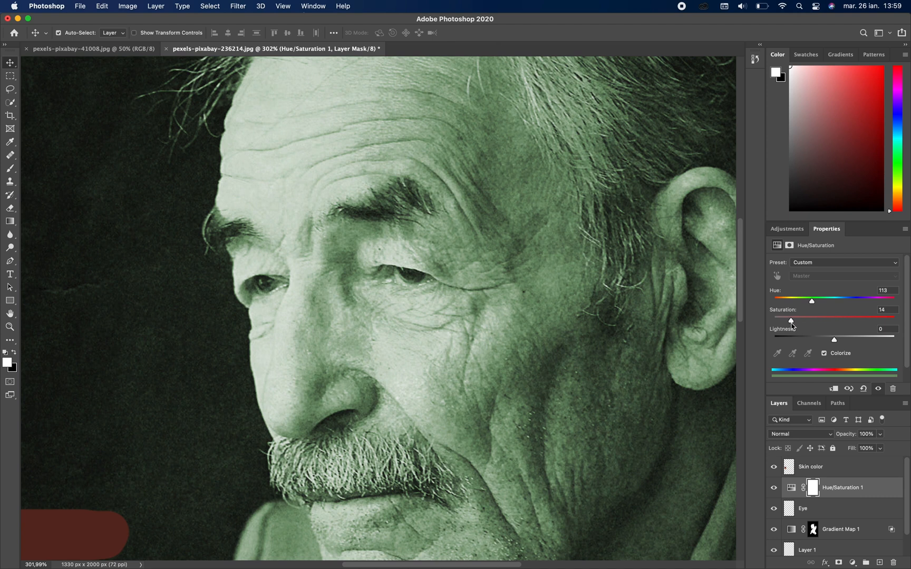
# Invert the Hue/Saturation layer's mask to black so the green tint is hidden from the whole image
pyautogui.click(816, 480)
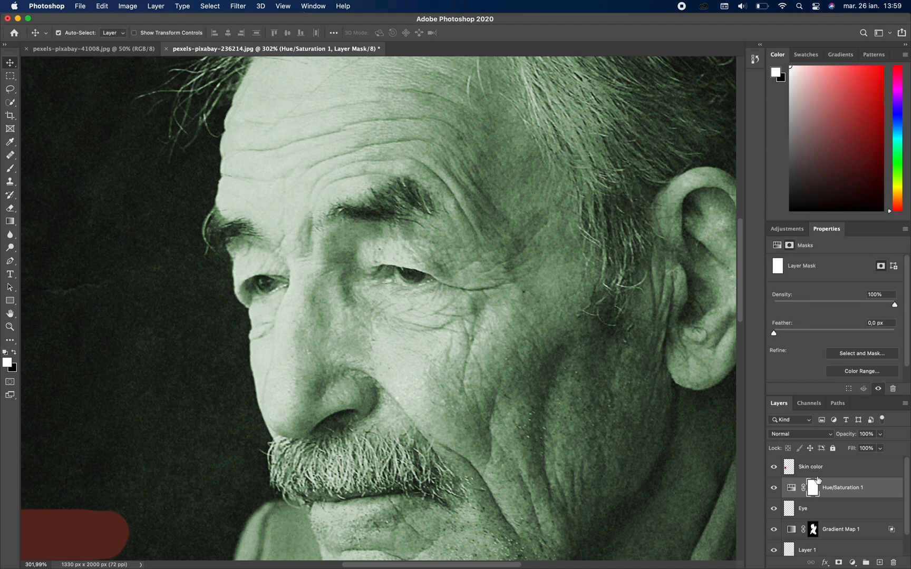
pyautogui.click(126, 7)
pyautogui.moveTo(145, 35)
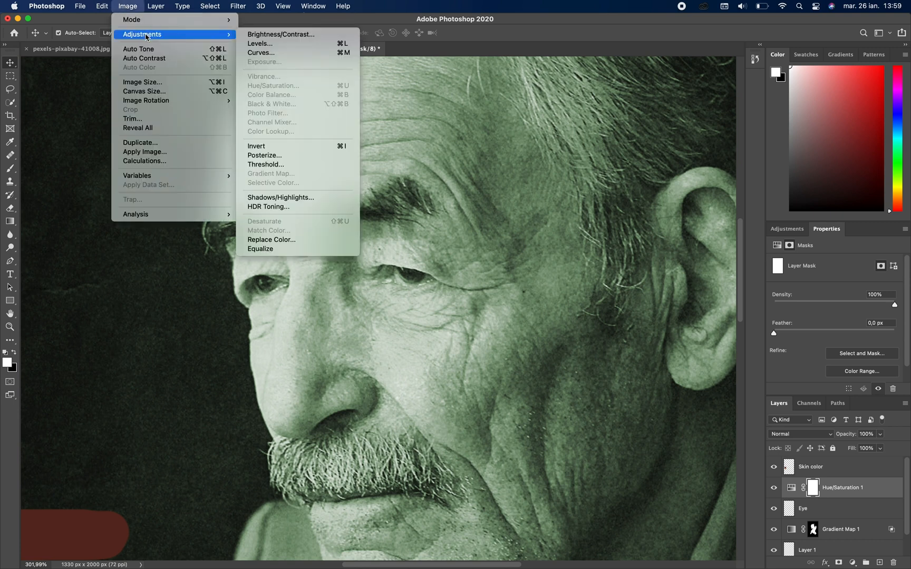
pyautogui.click(263, 147)
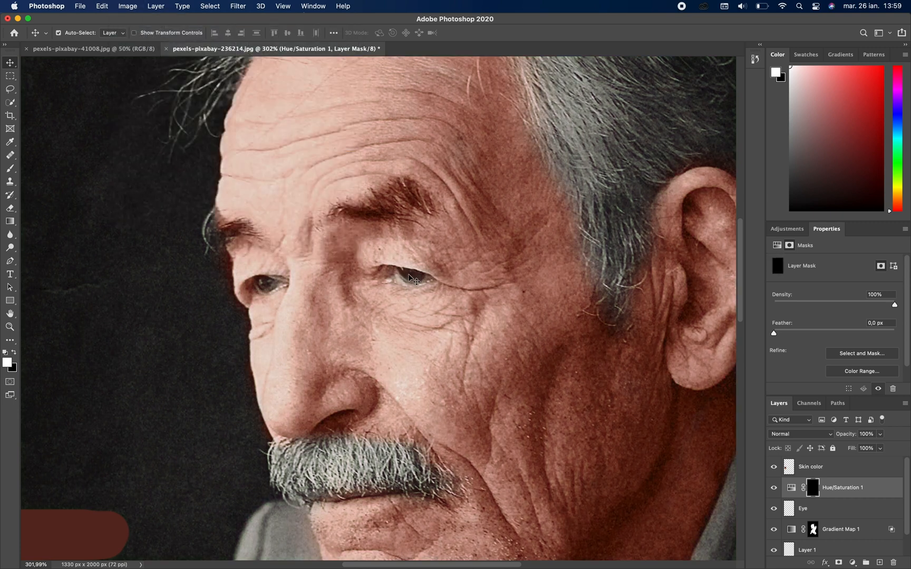
# Paint both irises white on the Hue/Saturation mask with a soft 19 px brush at 27% opacity to tint the eyes green
pyautogui.scroll(4, 414, 278)
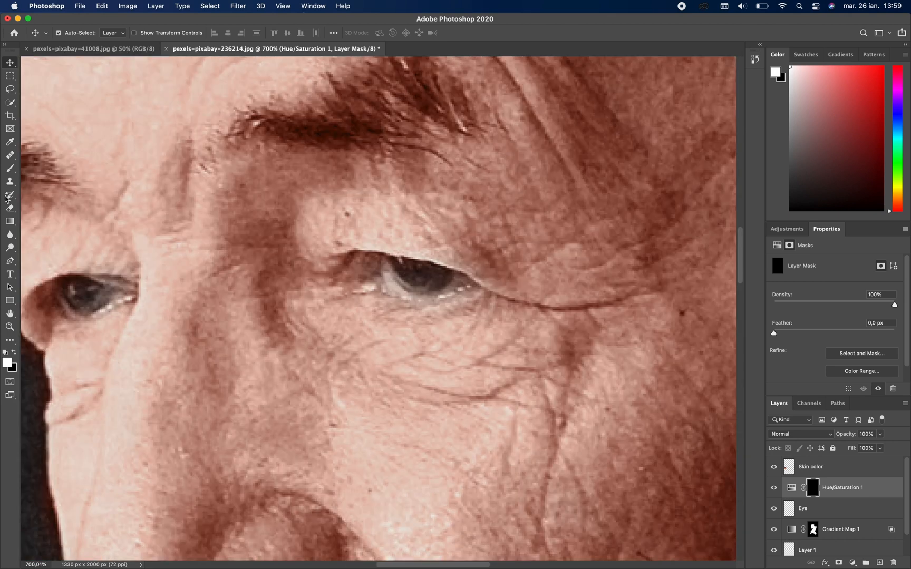
pyautogui.click(10, 169)
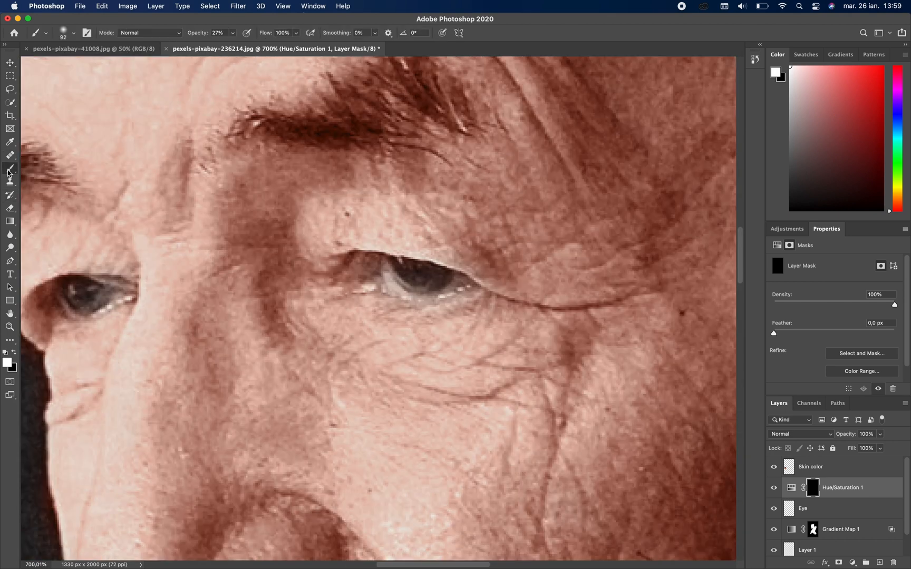
pyautogui.rightClick(407, 328)
pyautogui.moveTo(473, 343); pyautogui.dragTo(470, 345)
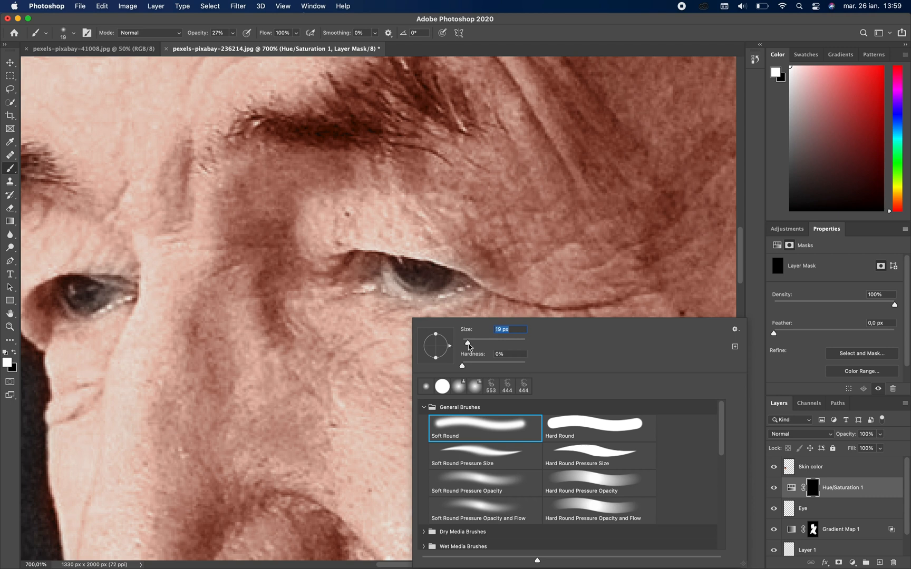
pyautogui.moveTo(412, 277); pyautogui.dragTo(412, 275)
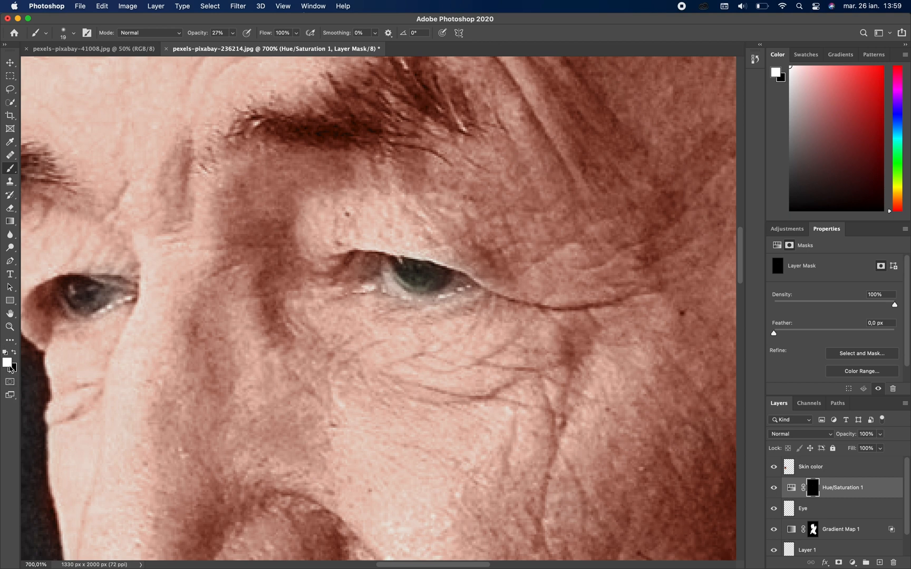
pyautogui.press('x')
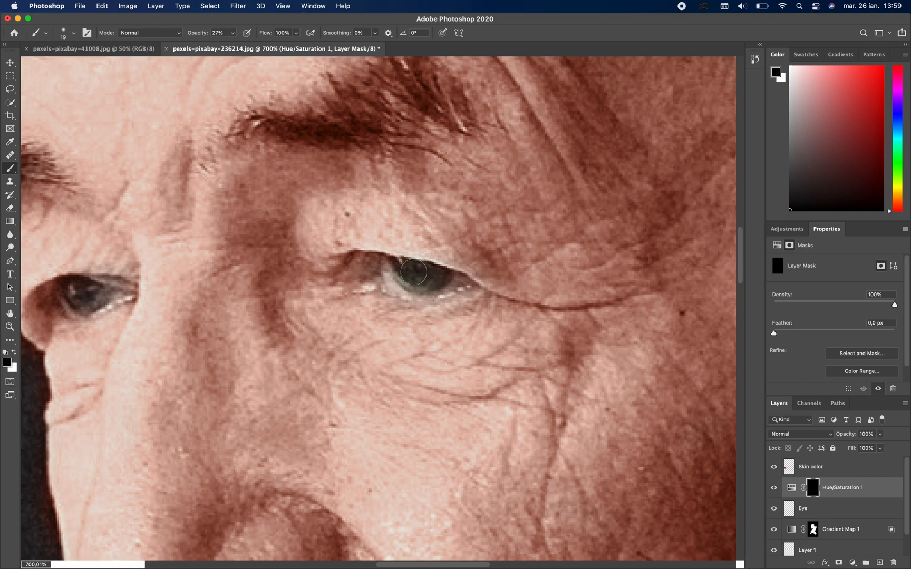
pyautogui.press('x')
pyautogui.moveTo(434, 275); pyautogui.dragTo(419, 275)
pyautogui.moveTo(86, 295)
pyautogui.mouseDown()
pyautogui.moveTo(76, 287)
pyautogui.moveTo(84, 295)
pyautogui.mouseUp()
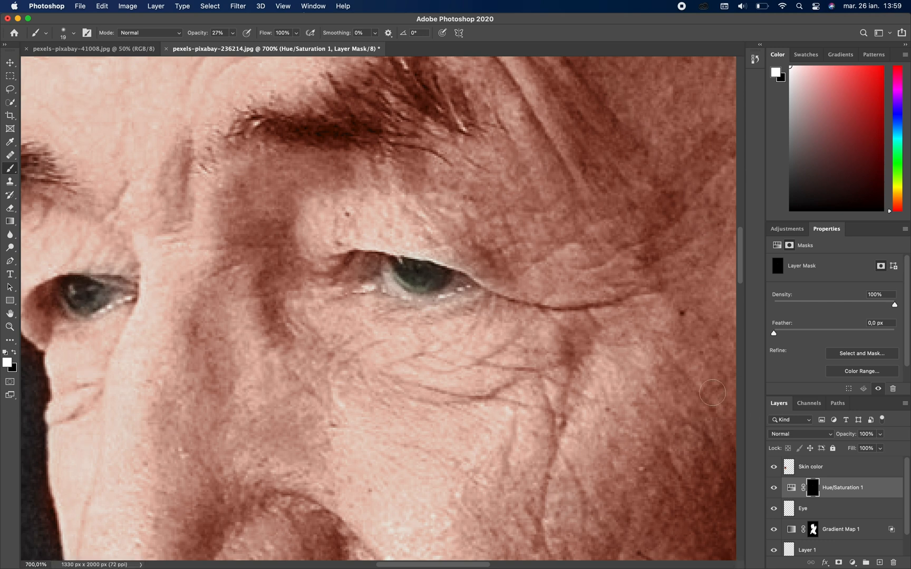
# Set the Hue/Saturation layer's blend mode to Color and compare the eyes with the layer hidden and shown
pyautogui.click(800, 435)
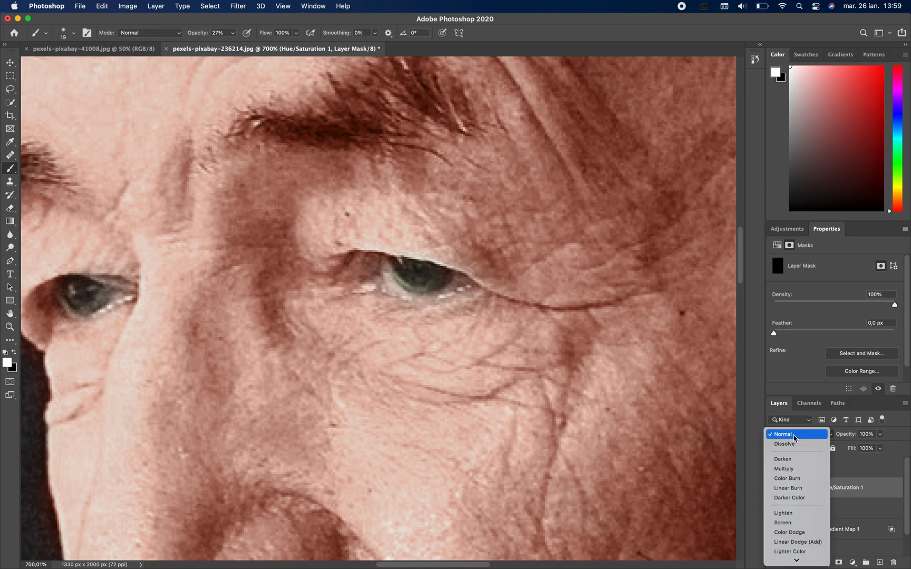
pyautogui.moveTo(803, 560)
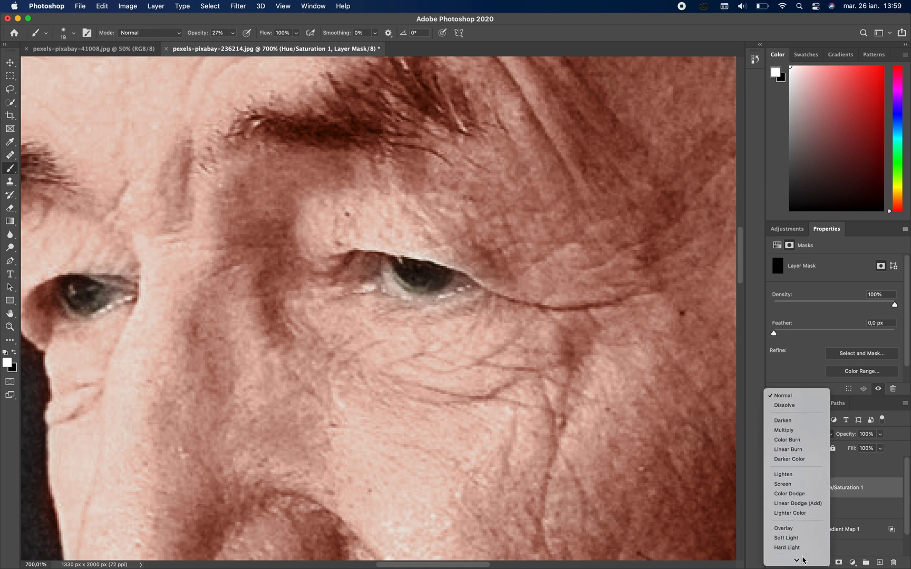
pyautogui.click(797, 548)
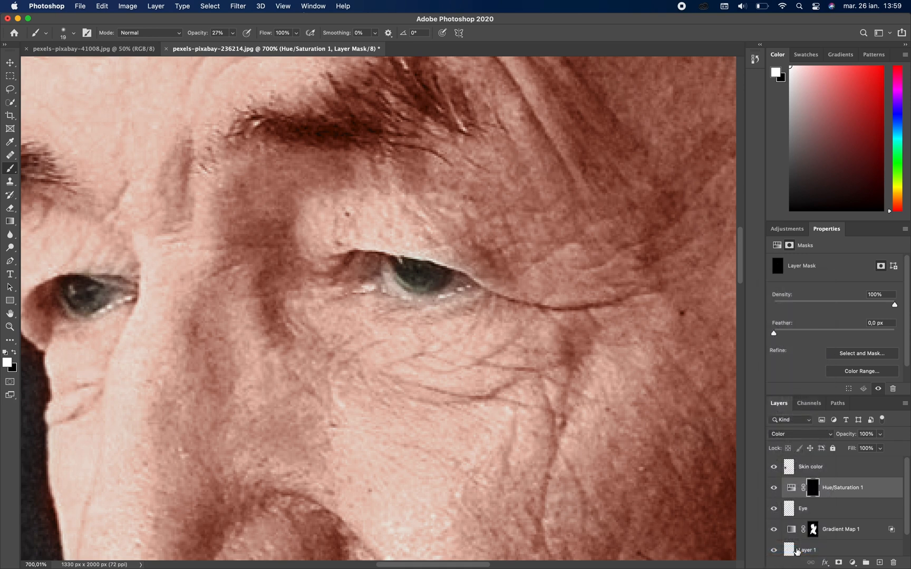
pyautogui.click(773, 488)
pyautogui.click(774, 488)
# Add a new empty layer above the green-eye Hue/Saturation layer
pyautogui.scroll(-15, 270, 258)
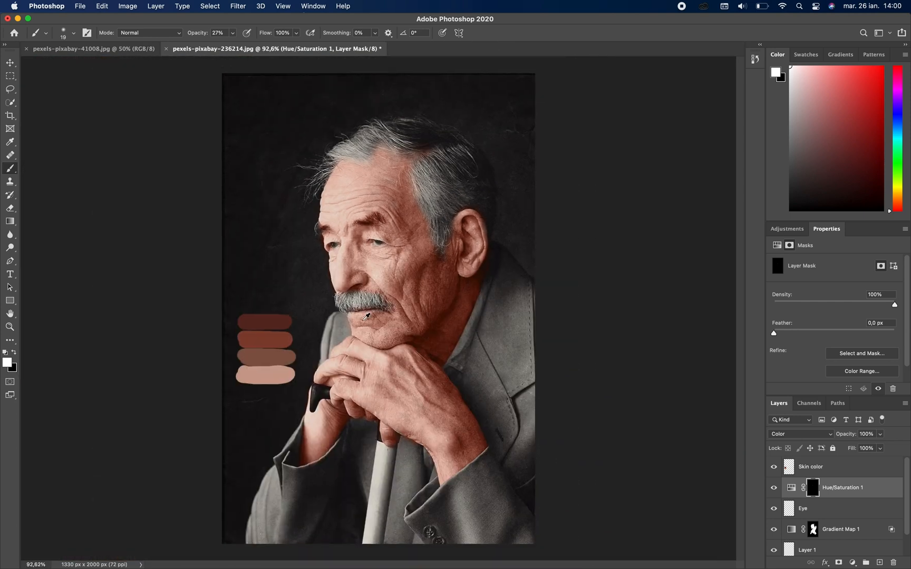
pyautogui.scroll(4, 368, 315)
pyautogui.scroll(-1, 369, 315)
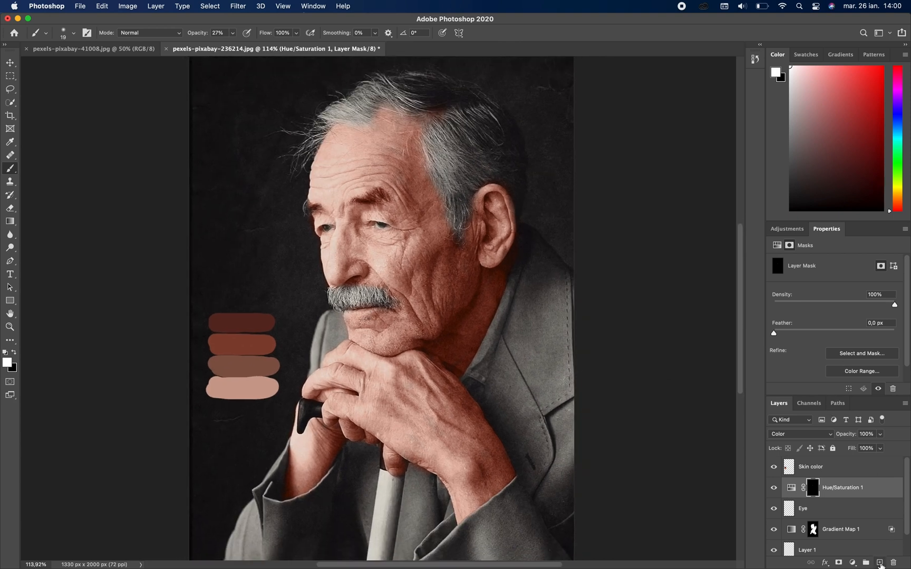
pyautogui.click(881, 563)
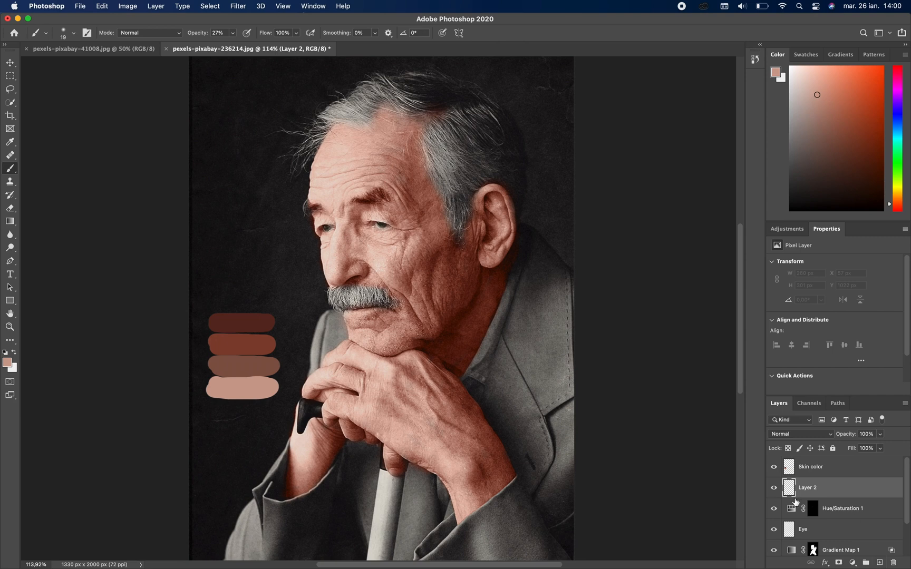
# Add a Hue/Saturation adjustment above the new layer with Colorize enabled, hue 254, saturation 22 and lightness +6 for a purple tint
pyautogui.click(780, 229)
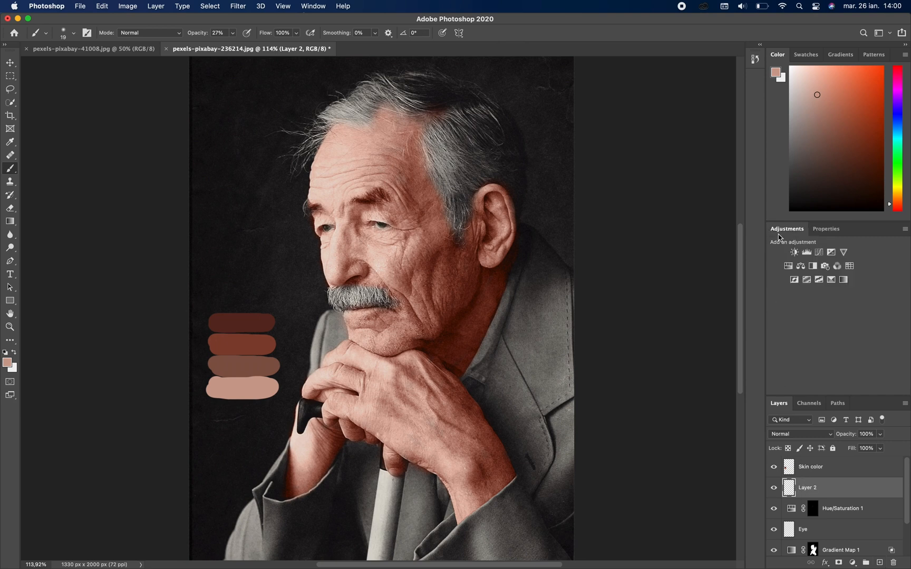
pyautogui.click(789, 267)
pyautogui.click(824, 353)
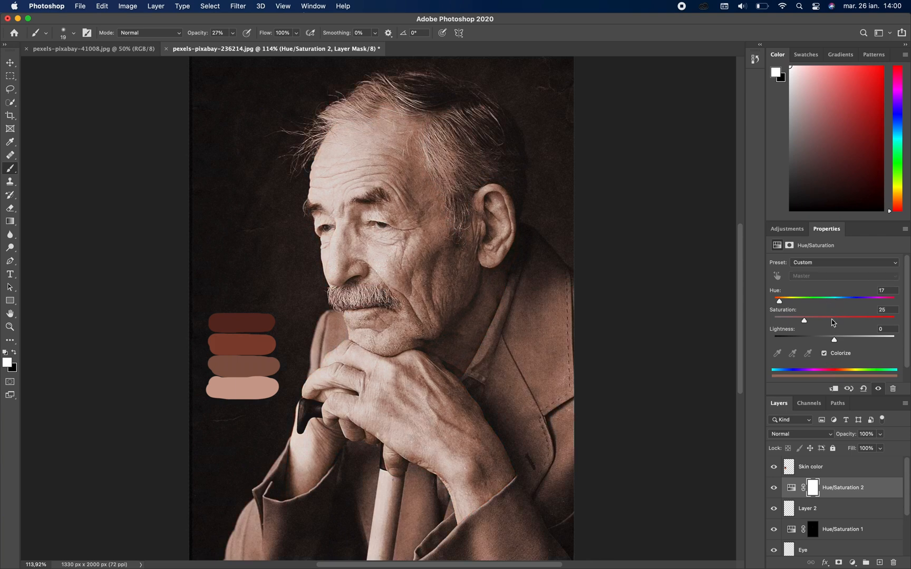
pyautogui.moveTo(782, 304); pyautogui.dragTo(864, 310)
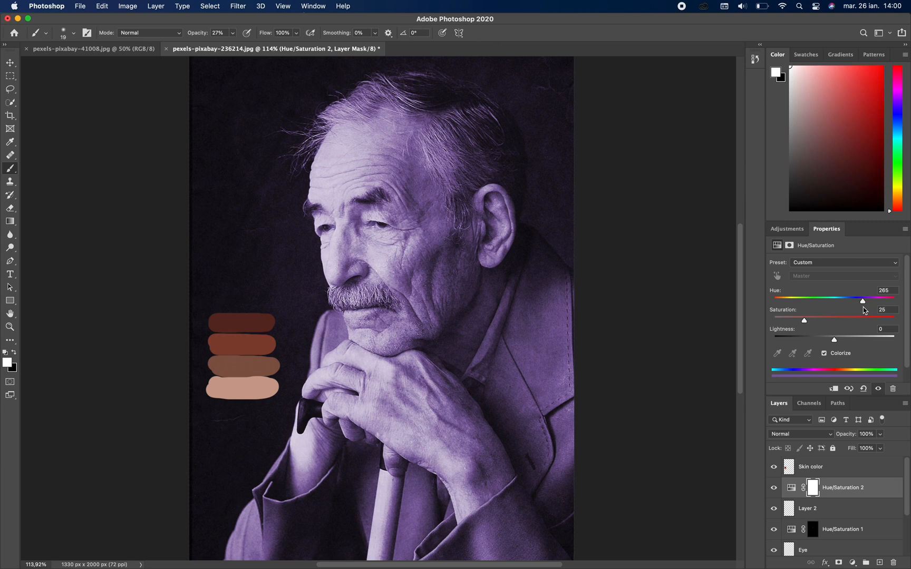
pyautogui.moveTo(806, 325); pyautogui.dragTo(839, 345)
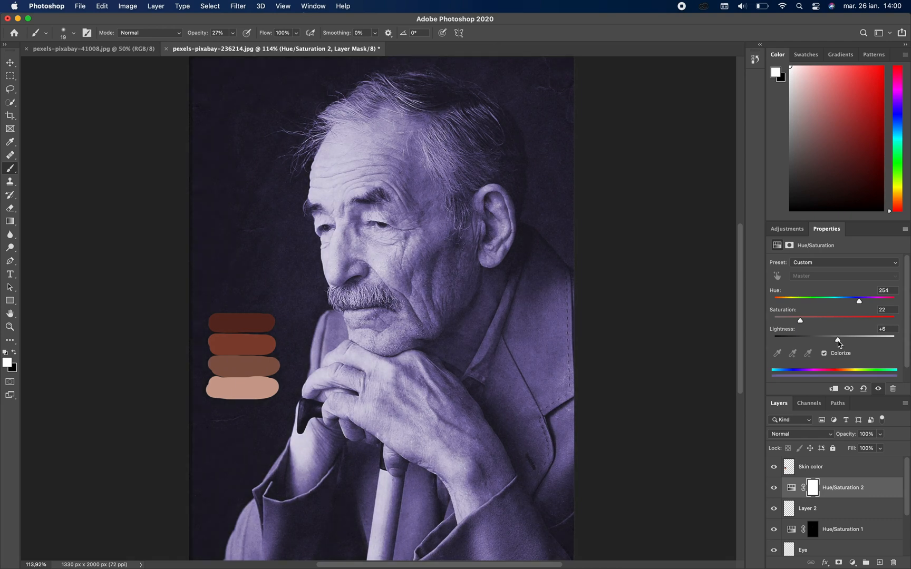
# Invert the purple Hue/Saturation layer's mask to black so the tint is hidden from the whole image
pyautogui.click(813, 489)
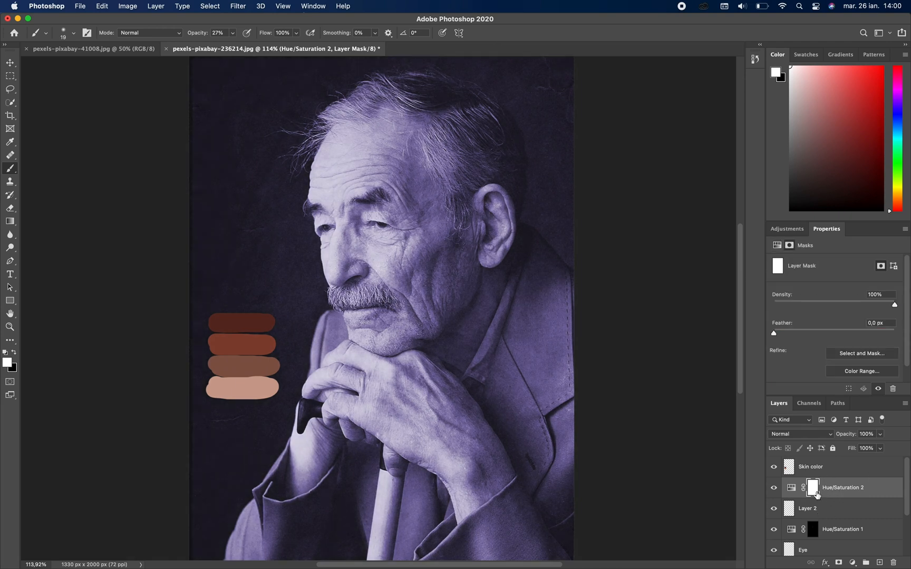
pyautogui.click(128, 12)
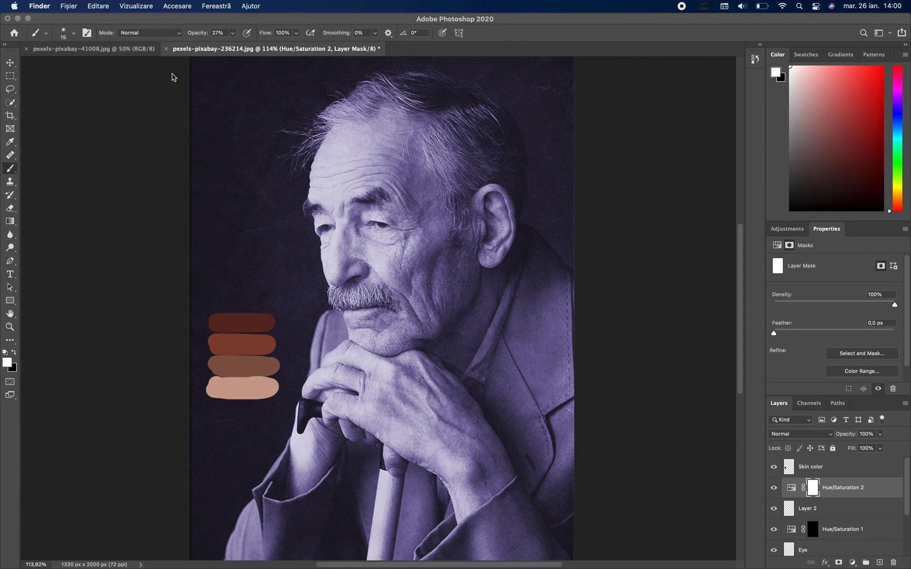
pyautogui.click(711, 439)
pyautogui.click(138, 7)
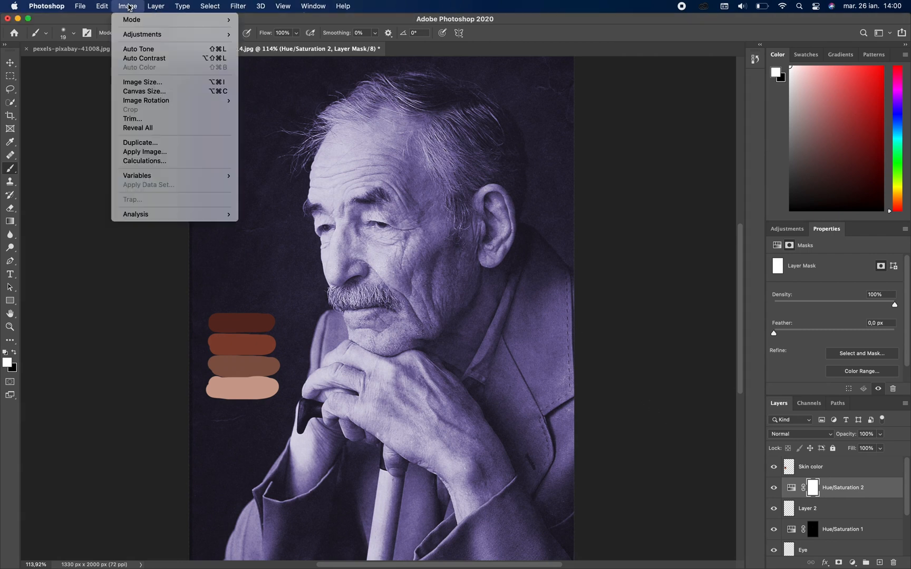
pyautogui.moveTo(143, 34)
pyautogui.click(271, 147)
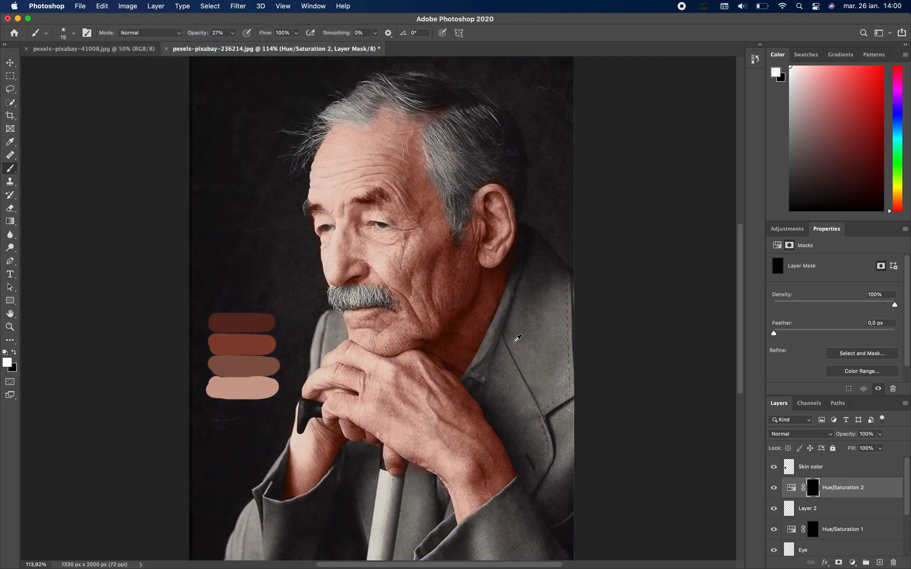
# Trace a closed Pen path around the jacket between the cane and the photo's right edge, following the lapel, hand and cuff
pyautogui.scroll(5, 517, 337)
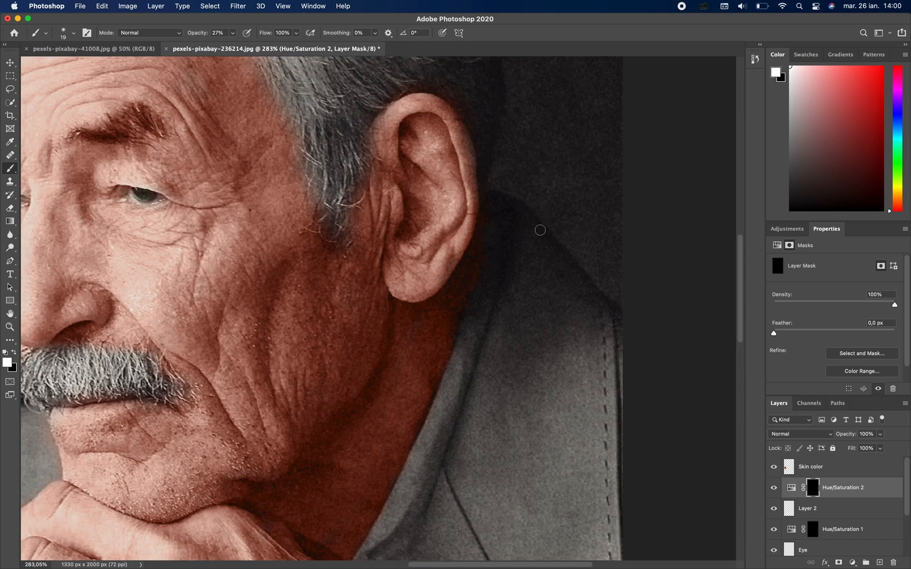
pyautogui.click(10, 261)
pyautogui.click(624, 306)
pyautogui.moveTo(549, 228); pyautogui.dragTo(534, 211)
pyautogui.click(491, 190)
pyautogui.moveTo(490, 190); pyautogui.dragTo(504, 205)
pyautogui.moveTo(506, 263); pyautogui.dragTo(503, 285)
pyautogui.moveTo(433, 485); pyautogui.dragTo(423, 520)
pyautogui.scroll(-10, 424, 519)
pyautogui.moveTo(389, 284)
pyautogui.mouseDown()
pyautogui.moveTo(387, 300)
pyautogui.moveTo(396, 295)
pyautogui.mouseUp()
pyautogui.moveTo(403, 315); pyautogui.dragTo(406, 319)
pyautogui.moveTo(447, 379); pyautogui.dragTo(452, 389)
pyautogui.moveTo(479, 452); pyautogui.dragTo(481, 456)
pyautogui.moveTo(431, 499); pyautogui.dragTo(426, 502)
pyautogui.moveTo(386, 534); pyautogui.dragTo(379, 541)
pyautogui.scroll(-4, 378, 541)
pyautogui.moveTo(333, 428); pyautogui.dragTo(330, 432)
pyautogui.click(308, 339)
pyautogui.moveTo(280, 303); pyautogui.dragTo(275, 301)
pyautogui.moveTo(216, 272); pyautogui.dragTo(212, 276)
pyautogui.scroll(-5, 174, 479)
pyautogui.click(159, 471)
pyautogui.click(652, 511)
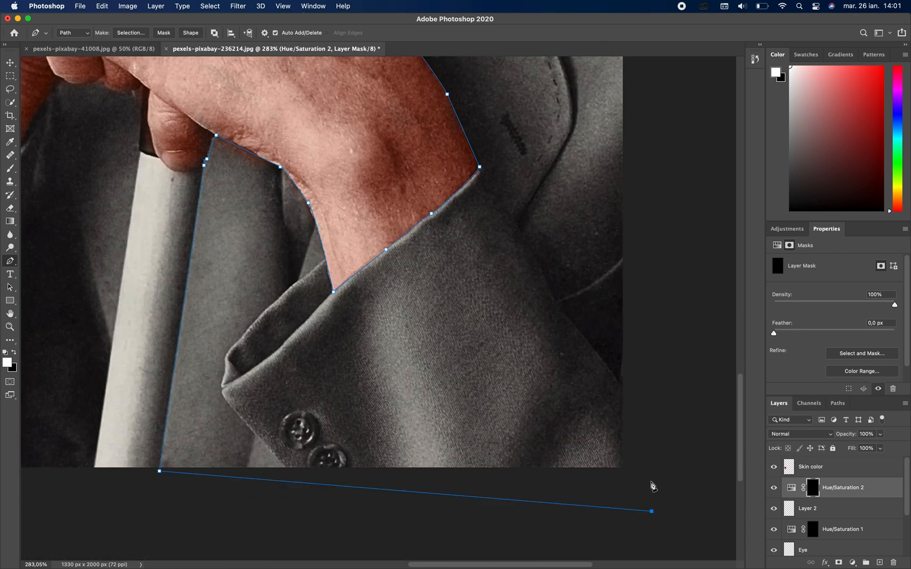
pyautogui.scroll(20, 652, 484)
pyautogui.click(624, 235)
# Convert the path around the jacket's right part into a new anti-aliased selection with a 1 px feather radius
pyautogui.rightClick(599, 287)
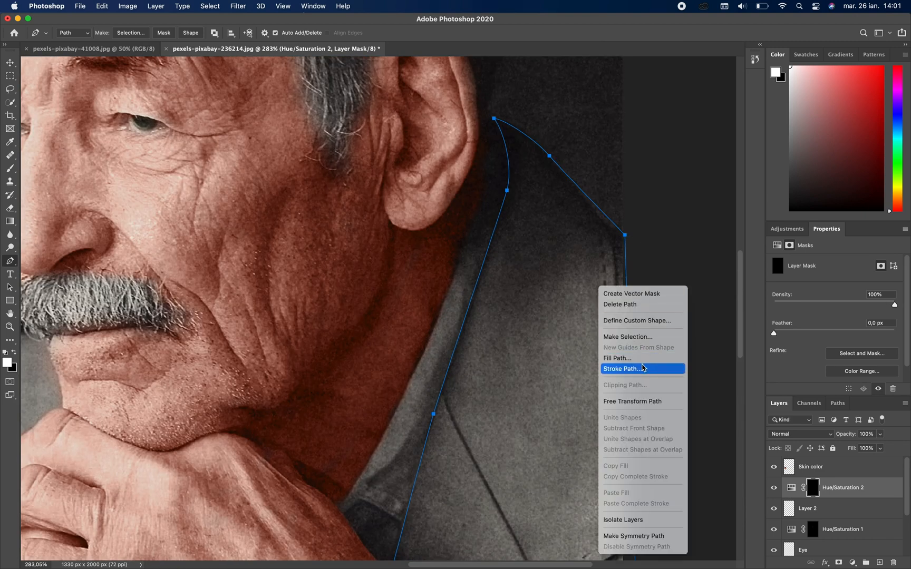
pyautogui.click(641, 338)
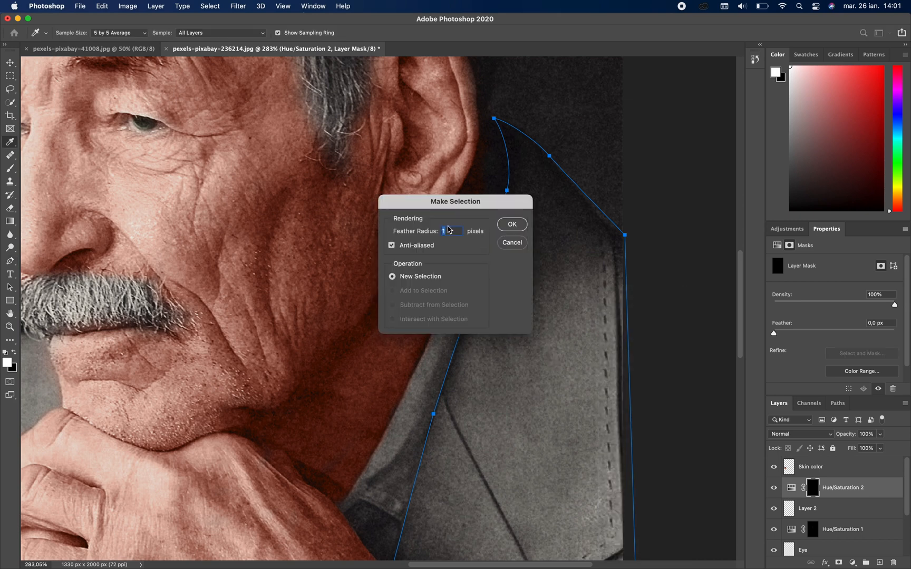
pyautogui.click(512, 225)
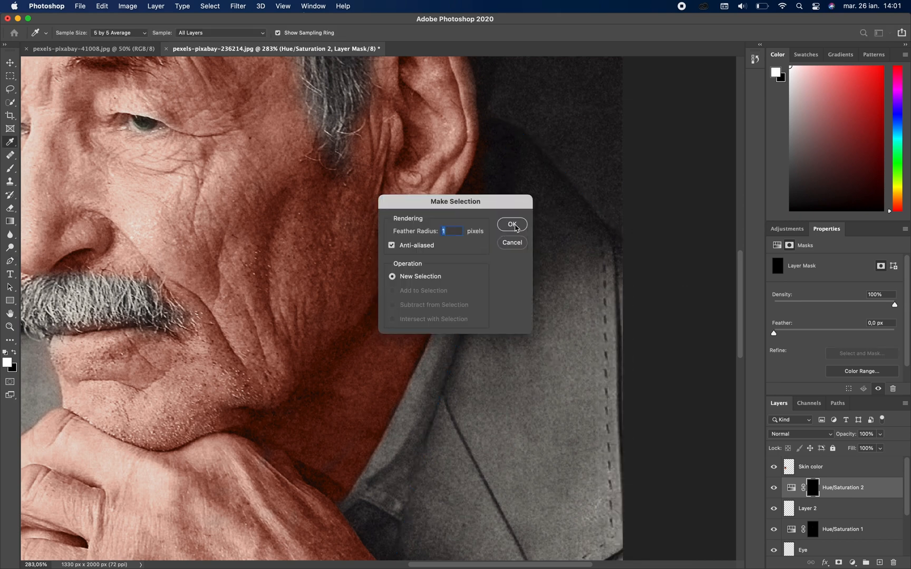
# Paint the selected jacket area white on the mask with a soft round 198 px brush at 100% opacity to tint it purple
pyautogui.press('super+0')
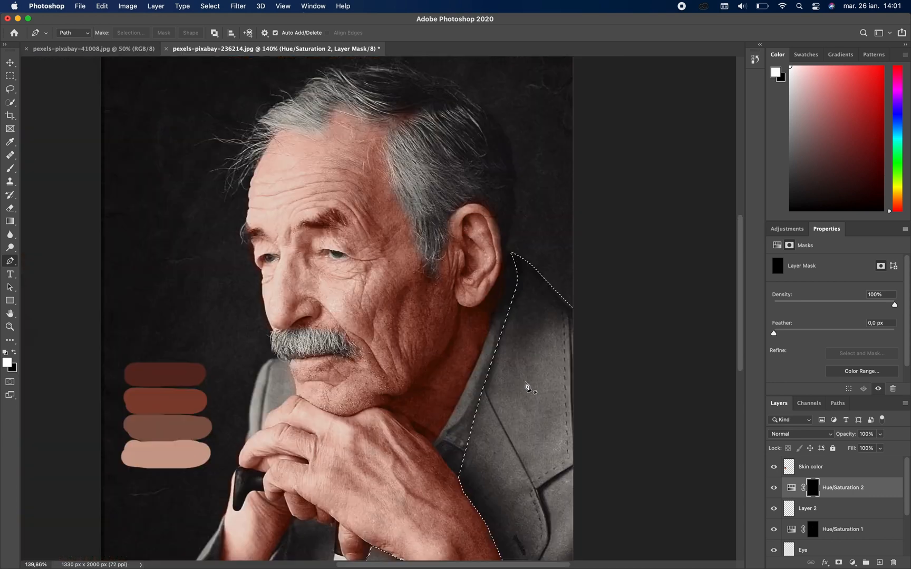
pyautogui.press('b')
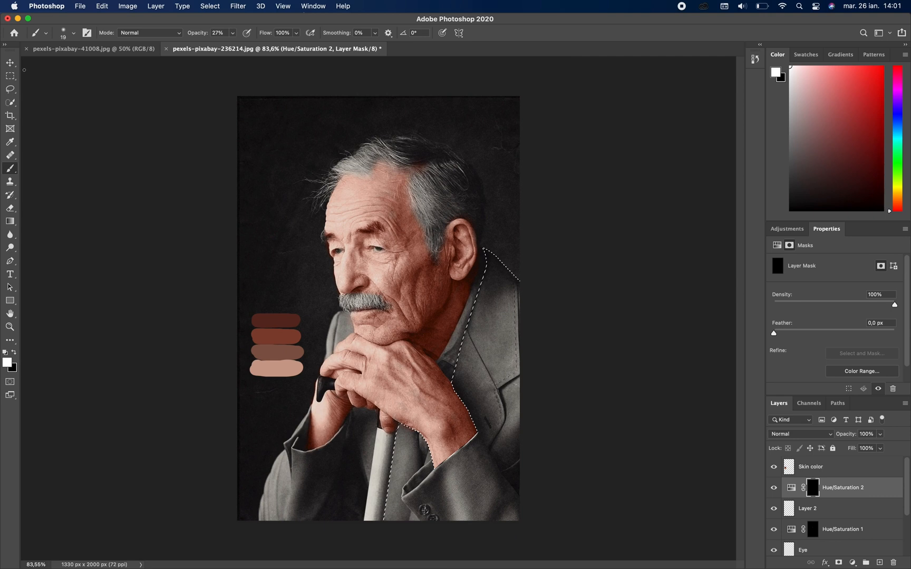
pyautogui.rightClick(162, 229)
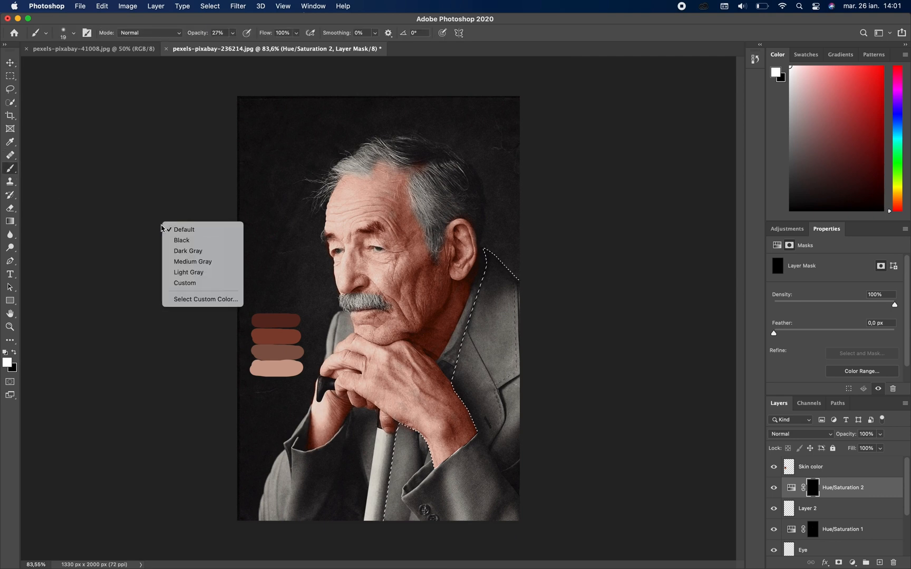
pyautogui.rightClick(341, 240)
pyautogui.moveTo(405, 234); pyautogui.dragTo(409, 236)
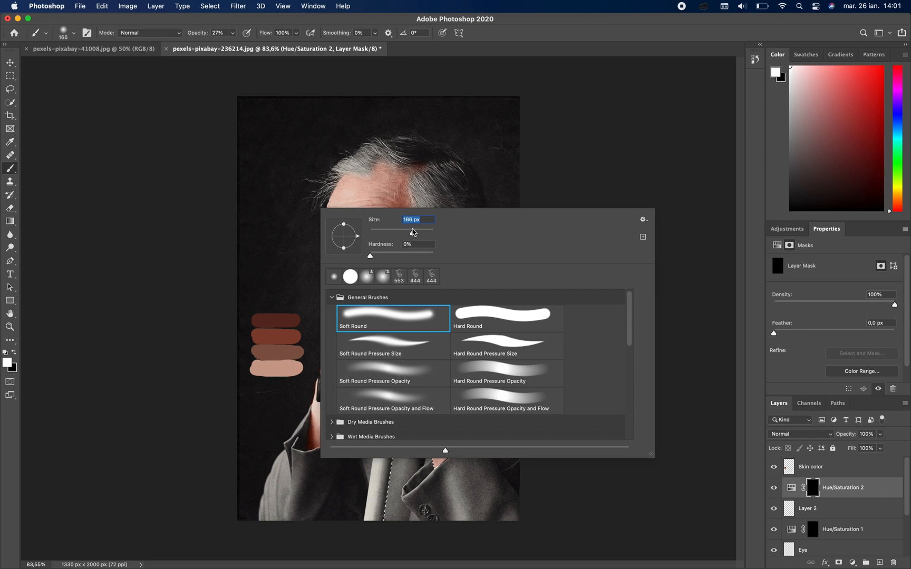
pyautogui.press('Return')
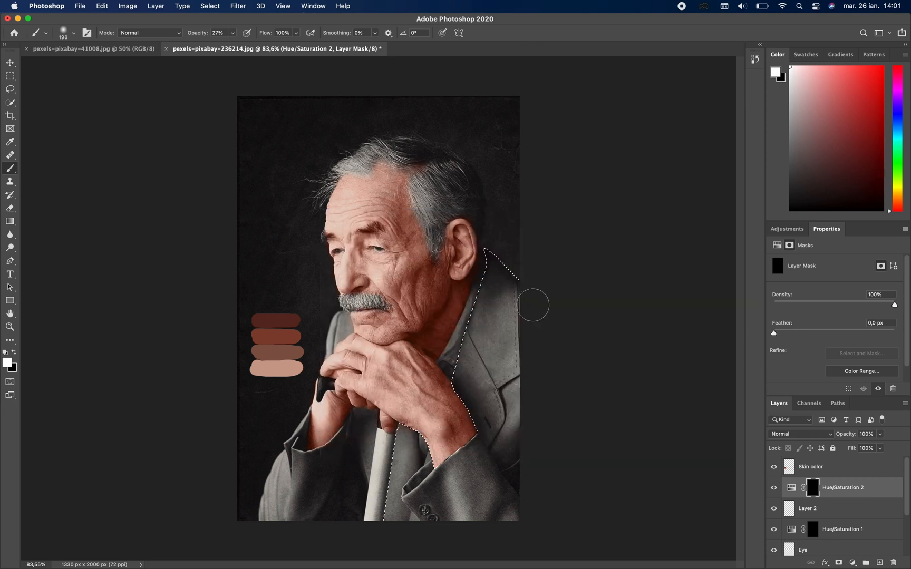
pyautogui.moveTo(475, 299)
pyautogui.mouseDown()
pyautogui.moveTo(480, 387)
pyautogui.moveTo(464, 406)
pyautogui.moveTo(488, 401)
pyautogui.moveTo(505, 411)
pyautogui.mouseUp()
pyautogui.click(235, 35)
pyautogui.moveTo(245, 47); pyautogui.dragTo(287, 47)
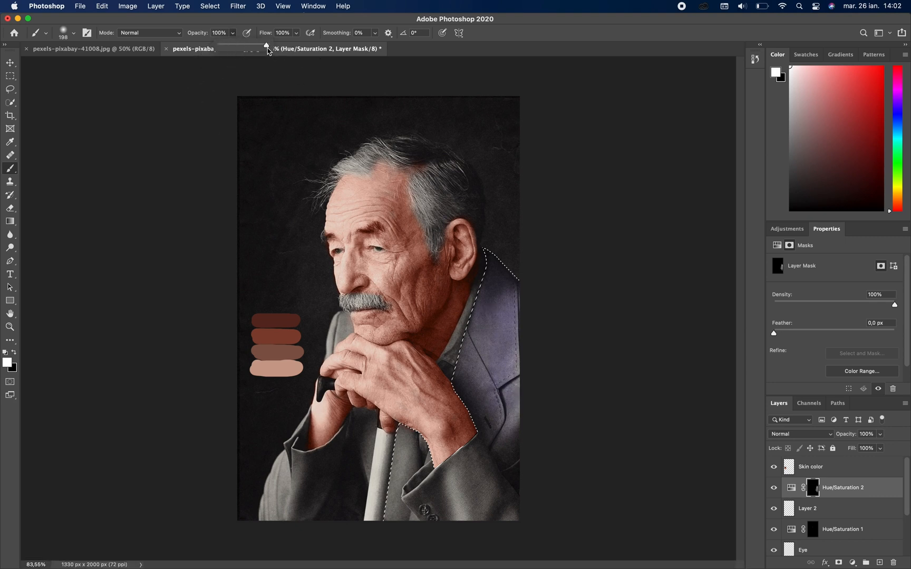
pyautogui.moveTo(509, 345)
pyautogui.mouseDown()
pyautogui.moveTo(490, 350)
pyautogui.moveTo(505, 372)
pyautogui.moveTo(476, 335)
pyautogui.moveTo(487, 310)
pyautogui.moveTo(468, 441)
pyautogui.moveTo(487, 449)
pyautogui.moveTo(506, 483)
pyautogui.moveTo(480, 524)
pyautogui.moveTo(428, 513)
pyautogui.moveTo(320, 514)
pyautogui.moveTo(461, 466)
pyautogui.moveTo(433, 417)
pyautogui.moveTo(479, 452)
pyautogui.moveTo(495, 521)
pyautogui.moveTo(465, 540)
pyautogui.moveTo(532, 431)
pyautogui.moveTo(506, 379)
pyautogui.moveTo(516, 284)
pyautogui.moveTo(506, 263)
pyautogui.moveTo(510, 282)
pyautogui.moveTo(437, 469)
pyautogui.moveTo(398, 521)
pyautogui.moveTo(473, 463)
pyautogui.moveTo(515, 504)
pyautogui.moveTo(525, 437)
pyautogui.moveTo(454, 365)
pyautogui.moveTo(471, 344)
pyautogui.moveTo(529, 321)
pyautogui.mouseUp()
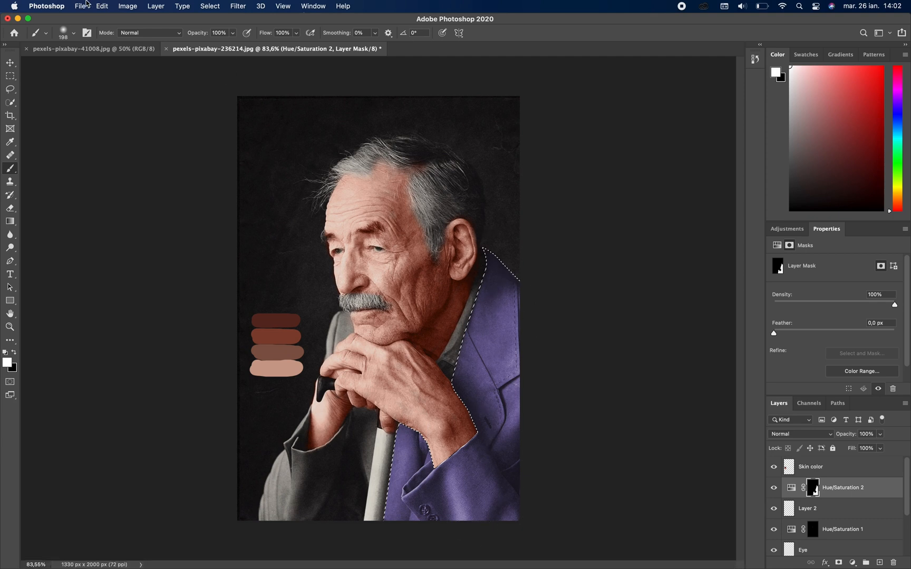
# Deselect the tinted part of the jacket
pyautogui.click(128, 6)
pyautogui.moveTo(212, 10)
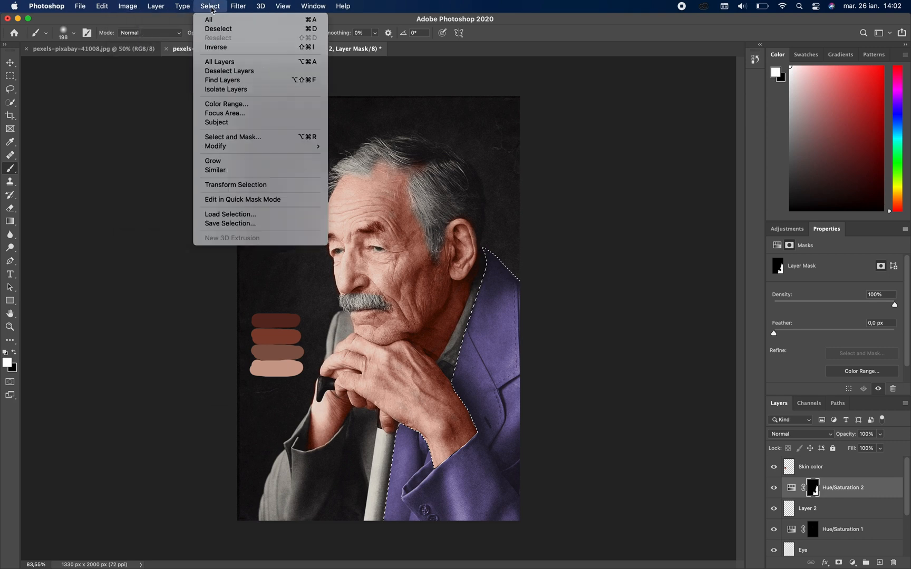
pyautogui.click(230, 30)
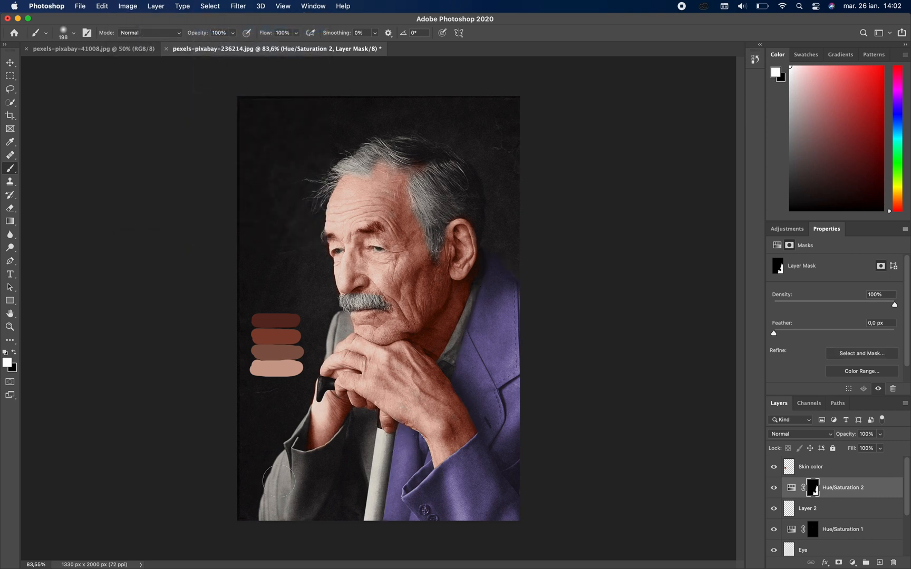
# Trace a closed Pen path around the jacket sleeve left of the cane, following the cane, fingers, wrist, cuff and outer sleeve edge
pyautogui.scroll(1, 303, 471)
pyautogui.scroll(5, 278, 497)
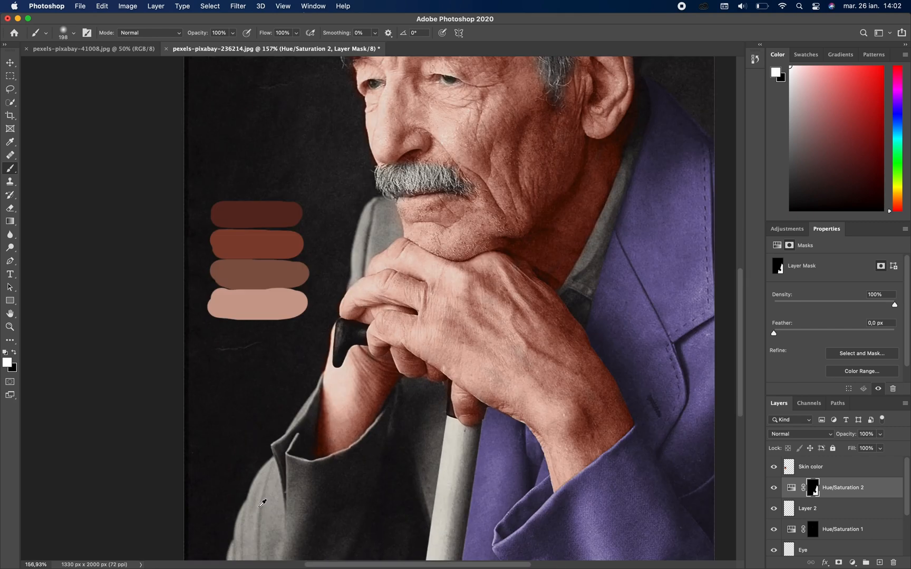
pyautogui.scroll(1, 262, 507)
pyautogui.scroll(-5, 262, 507)
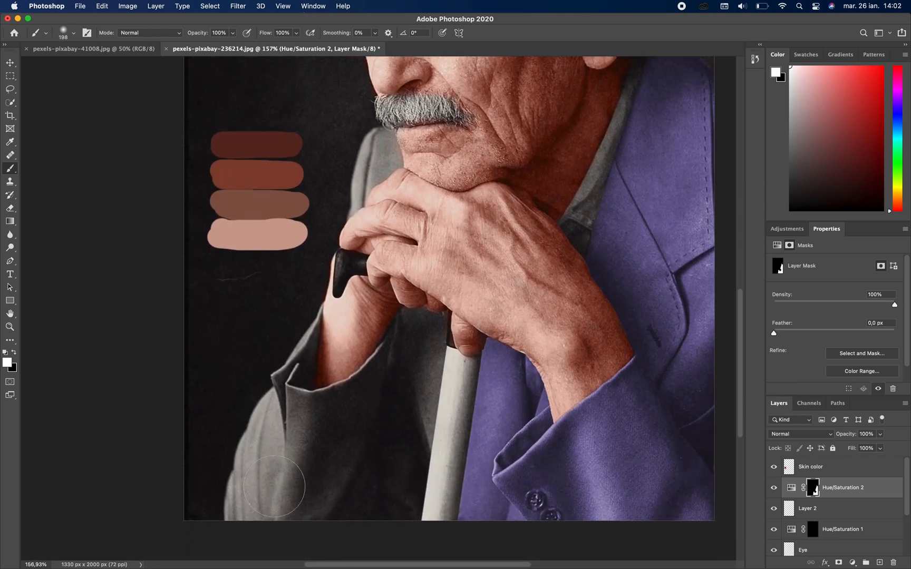
pyautogui.scroll(2, 280, 482)
pyautogui.click(10, 261)
pyautogui.click(488, 517)
pyautogui.click(526, 258)
pyautogui.click(525, 250)
pyautogui.click(525, 242)
pyautogui.click(527, 205)
pyautogui.moveTo(466, 200); pyautogui.dragTo(459, 204)
pyautogui.moveTo(444, 231); pyautogui.dragTo(440, 239)
pyautogui.moveTo(406, 285); pyautogui.dragTo(363, 314)
pyautogui.moveTo(337, 323); pyautogui.dragTo(328, 324)
pyautogui.click(346, 194)
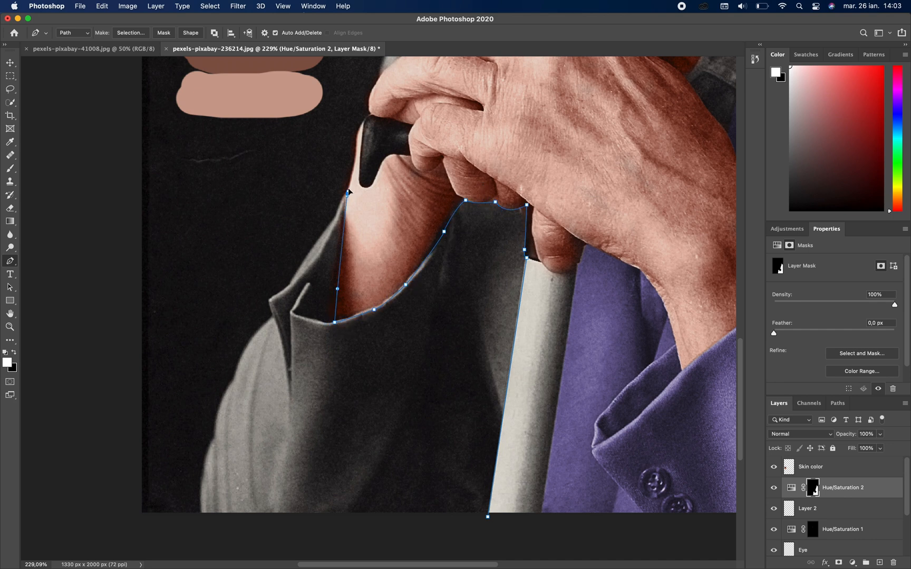
pyautogui.click(289, 283)
pyautogui.click(270, 299)
pyautogui.click(273, 316)
pyautogui.moveTo(246, 346); pyautogui.dragTo(243, 356)
pyautogui.moveTo(201, 513); pyautogui.dragTo(206, 534)
pyautogui.click(488, 522)
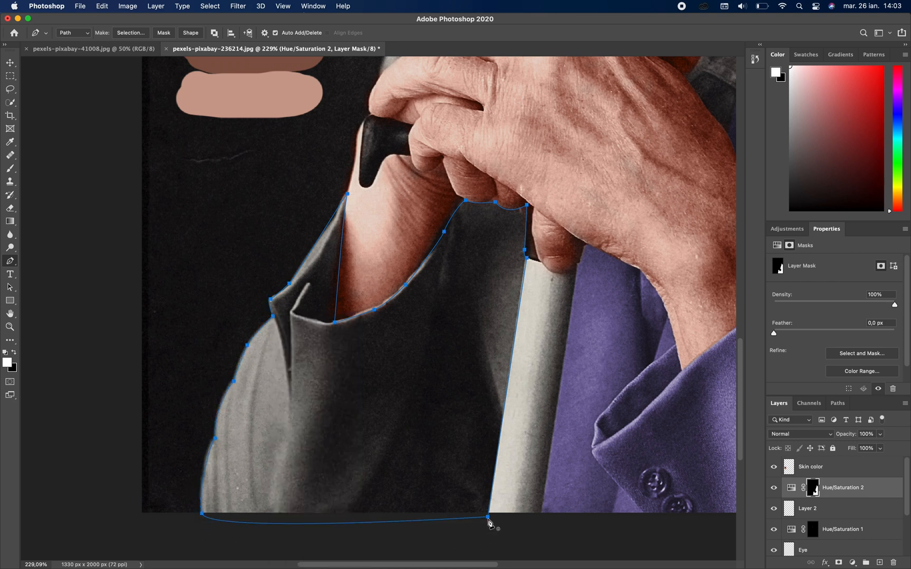
# Convert the sleeve path into a new anti-aliased selection with a 1 px feather radius
pyautogui.rightClick(443, 326)
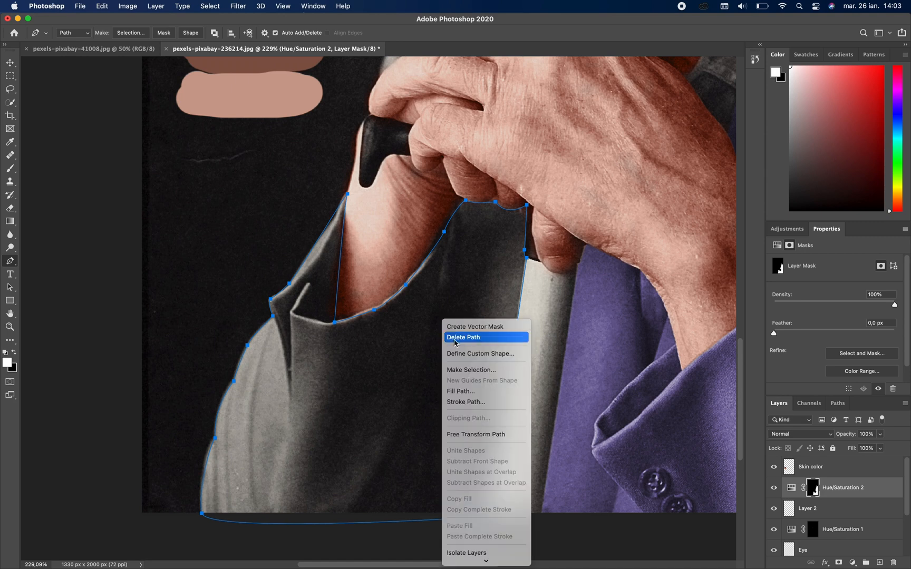
pyautogui.click(477, 373)
pyautogui.click(514, 224)
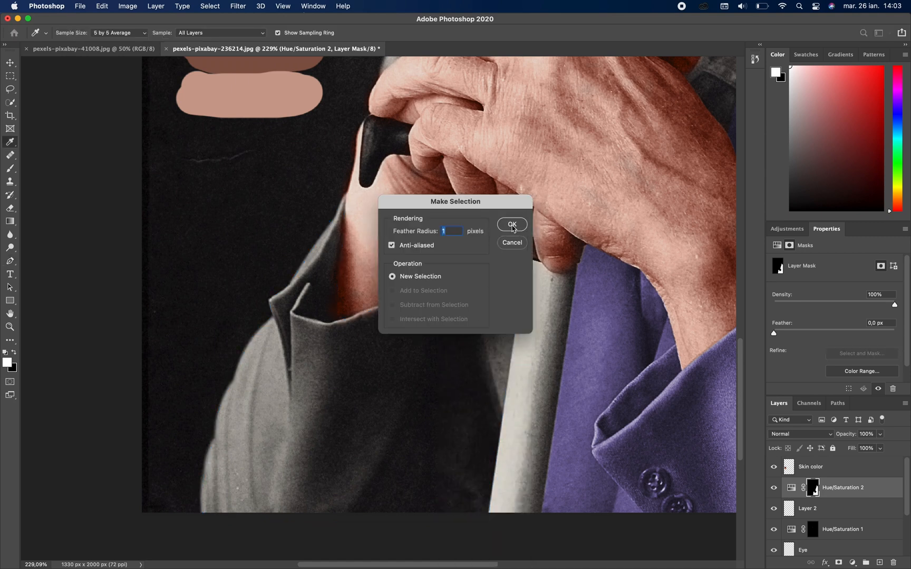
# Paint the selected sleeve white on the Hue/Saturation mask with the 198 px brush to tint it purple, and deselect it
pyautogui.click(11, 168)
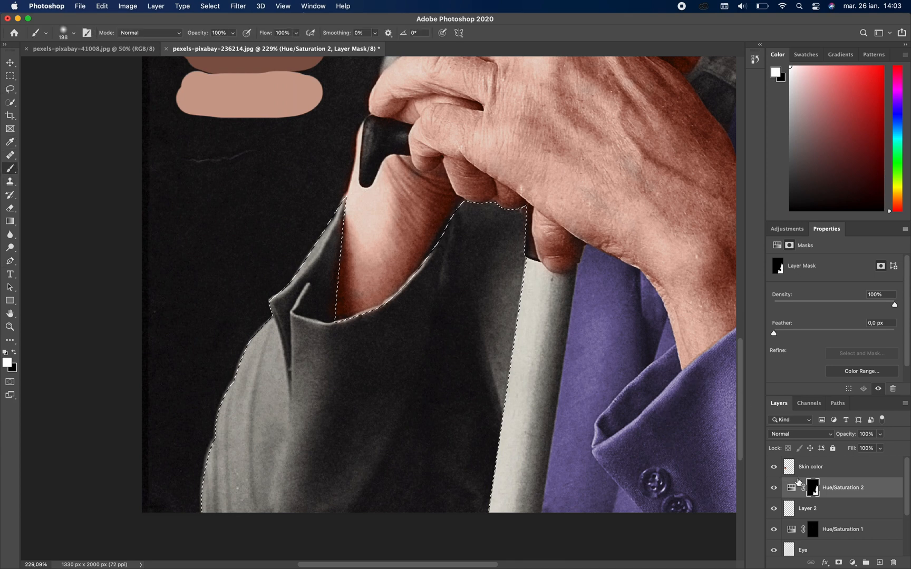
pyautogui.moveTo(219, 321)
pyautogui.mouseDown()
pyautogui.moveTo(468, 254)
pyautogui.moveTo(446, 300)
pyautogui.moveTo(297, 408)
pyautogui.moveTo(349, 494)
pyautogui.mouseUp()
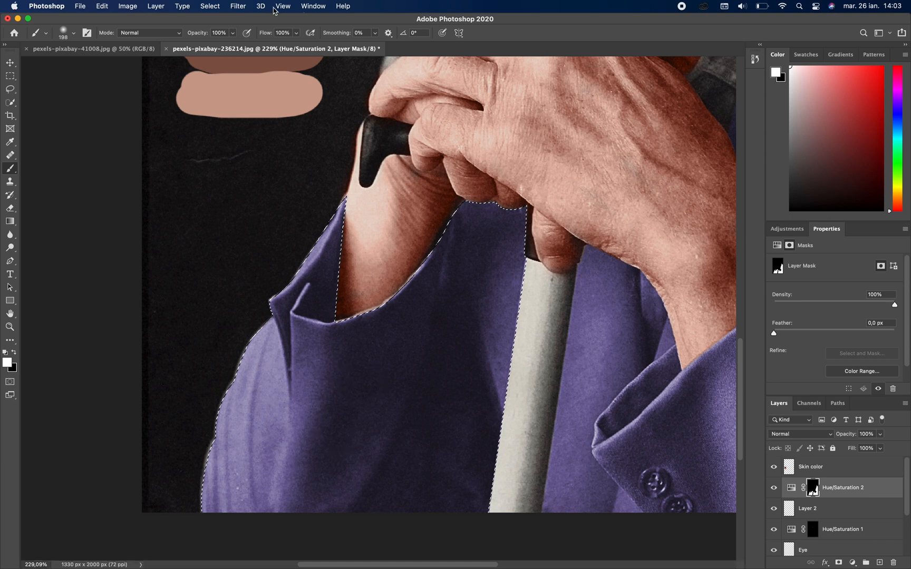
pyautogui.click(237, 11)
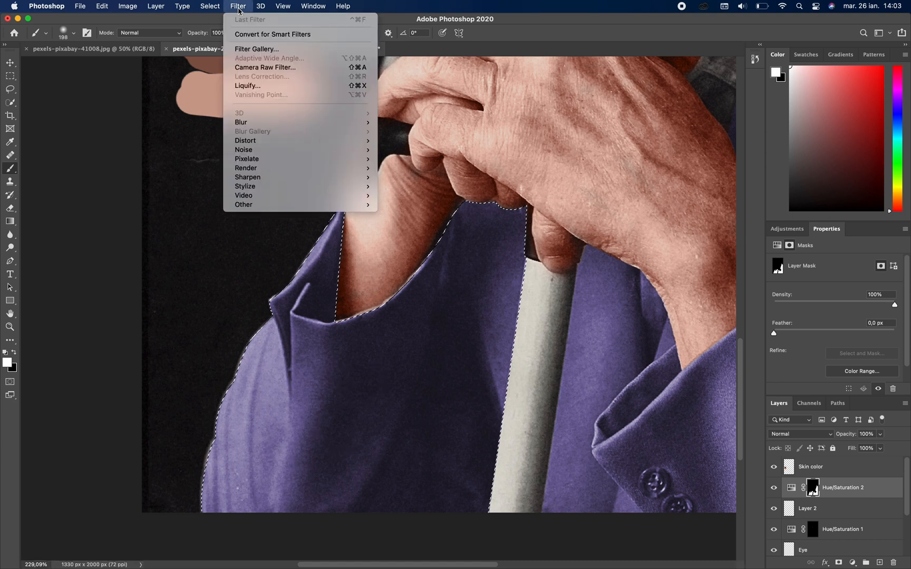
pyautogui.moveTo(210, 5)
pyautogui.click(213, 31)
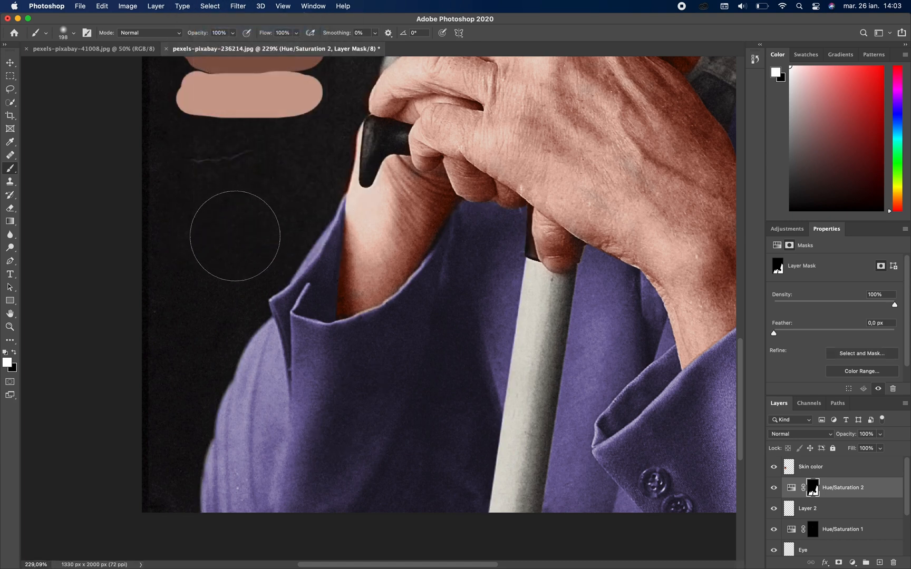
# Trace a closed Pen path around the gray jacket shoulder beside the chin, following its outer edge, the fingers and the jaw
pyautogui.click(9, 65)
pyautogui.scroll(-10, 265, 226)
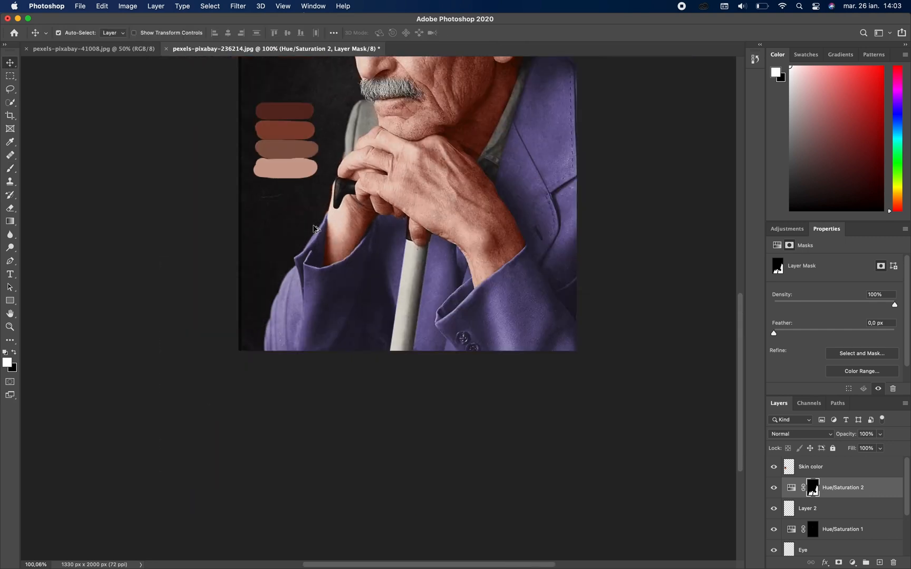
pyautogui.scroll(5, 311, 259)
pyautogui.scroll(8, 324, 342)
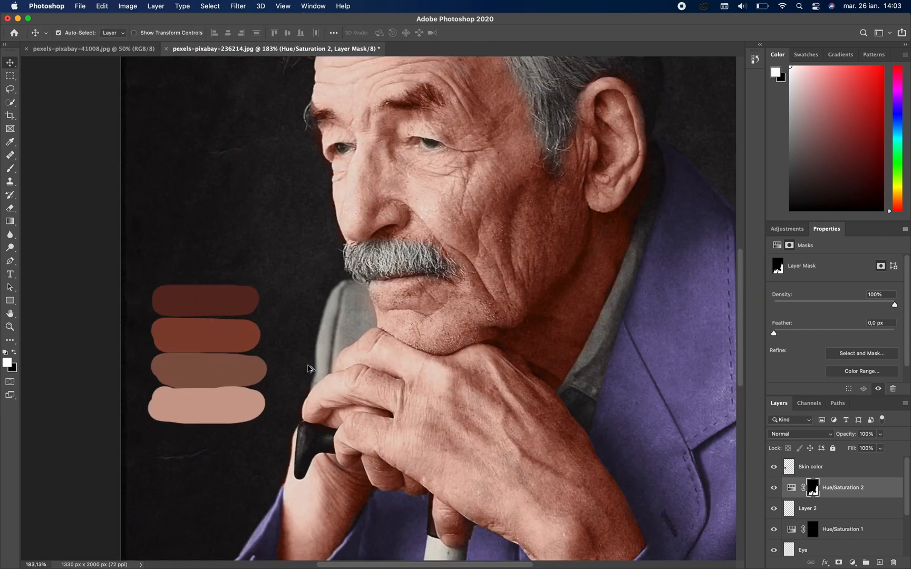
pyautogui.click(10, 261)
pyautogui.click(424, 149)
pyautogui.moveTo(374, 166); pyautogui.dragTo(357, 184)
pyautogui.moveTo(330, 260); pyautogui.dragTo(324, 283)
pyautogui.moveTo(301, 440); pyautogui.dragTo(293, 460)
pyautogui.rightClick(298, 457)
pyautogui.click(299, 461)
pyautogui.moveTo(346, 415); pyautogui.dragTo(368, 406)
pyautogui.click(365, 406)
pyautogui.moveTo(372, 366); pyautogui.dragTo(381, 348)
pyautogui.moveTo(416, 329); pyautogui.dragTo(434, 325)
pyautogui.moveTo(483, 281); pyautogui.dragTo(505, 281)
pyautogui.moveTo(466, 202); pyautogui.dragTo(454, 180)
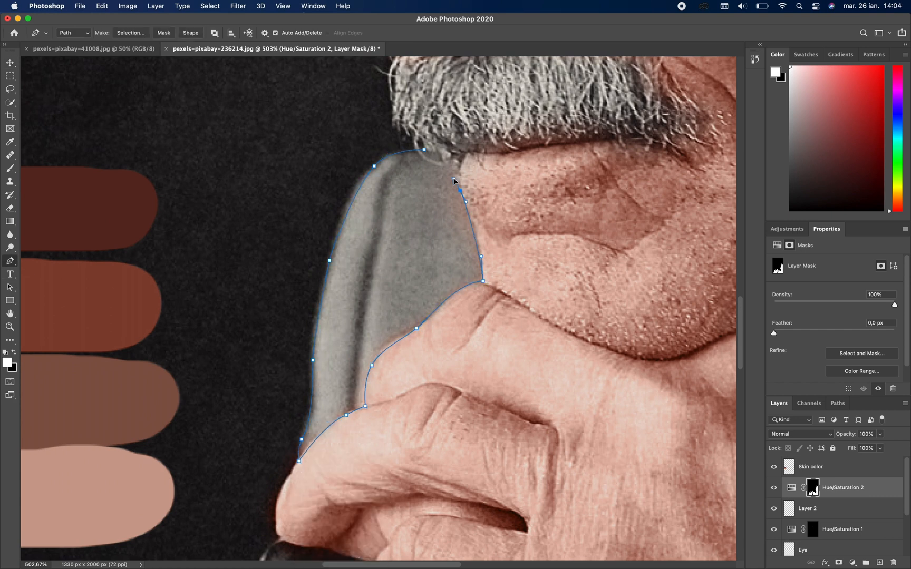
# Convert the shoulder path into a new anti-aliased selection with a 1 px feather radius
pyautogui.rightClick(413, 186)
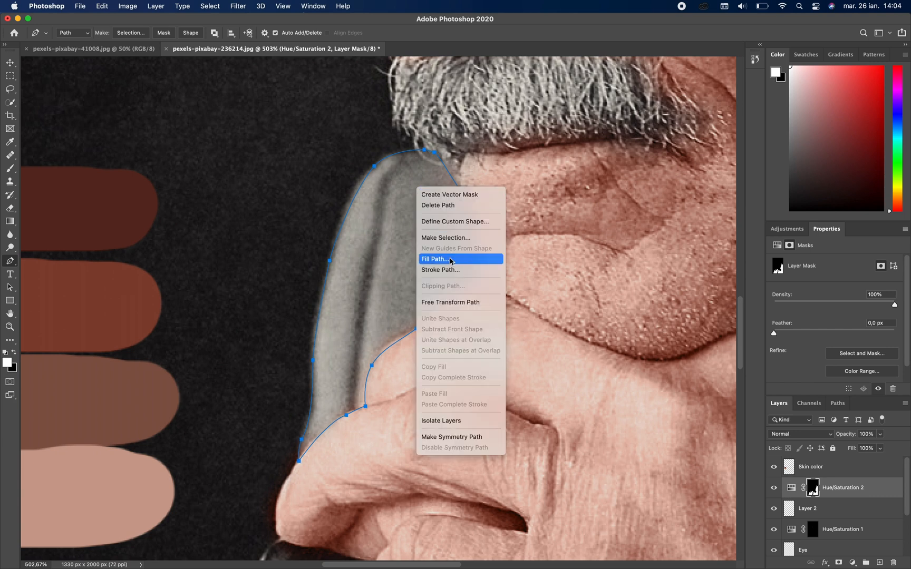
pyautogui.click(452, 232)
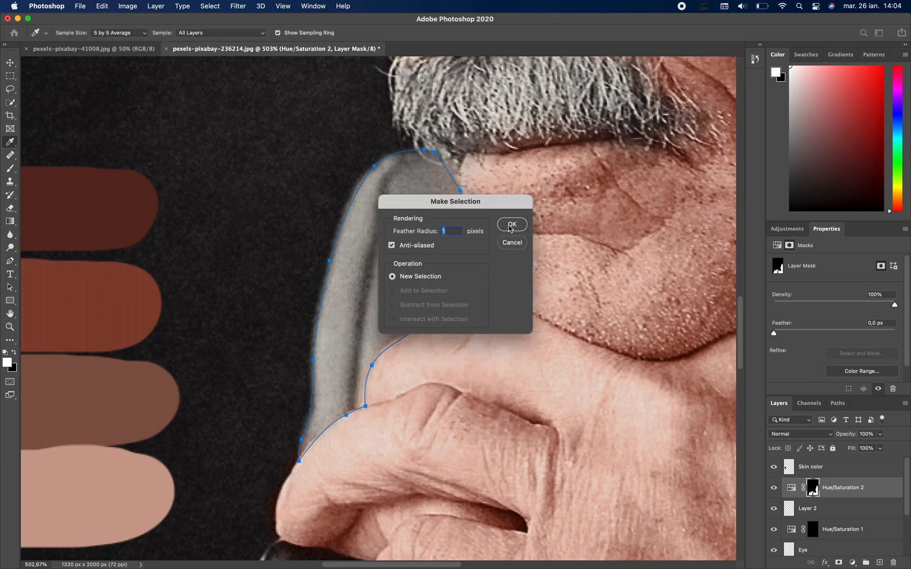
pyautogui.click(512, 225)
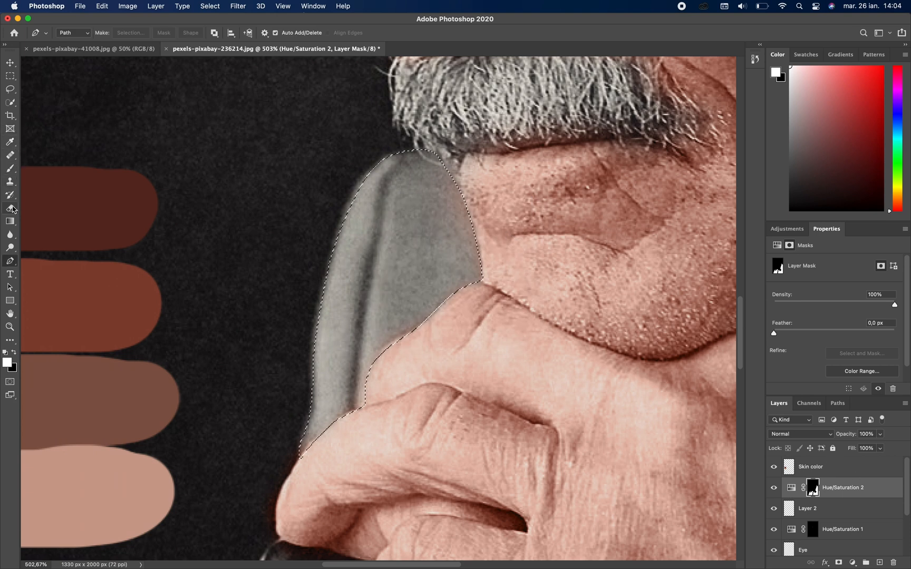
# Paint the selected shoulder white on the Hue/Saturation 2 mask with the 198 px brush to tint it purple, and deselect it
pyautogui.click(10, 169)
pyautogui.moveTo(274, 249)
pyautogui.mouseDown()
pyautogui.moveTo(399, 236)
pyautogui.moveTo(439, 220)
pyautogui.moveTo(535, 249)
pyautogui.moveTo(388, 397)
pyautogui.moveTo(416, 285)
pyautogui.moveTo(427, 290)
pyautogui.moveTo(413, 317)
pyautogui.moveTo(427, 295)
pyautogui.mouseUp()
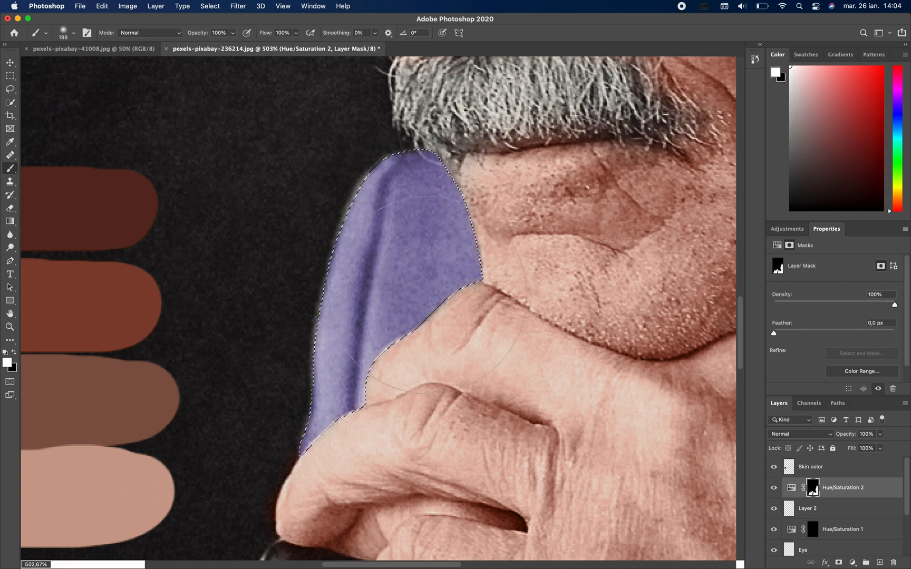
pyautogui.click(239, 6)
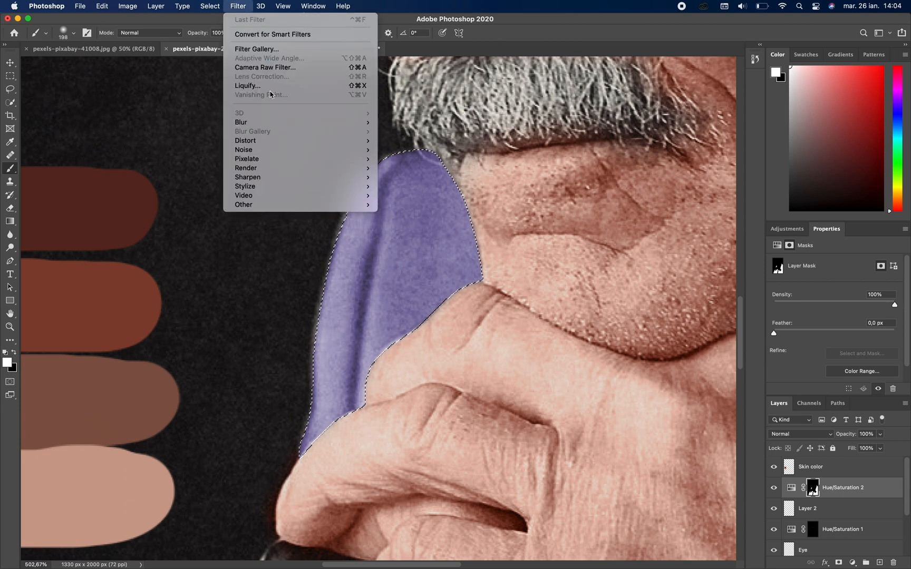
pyautogui.moveTo(210, 6)
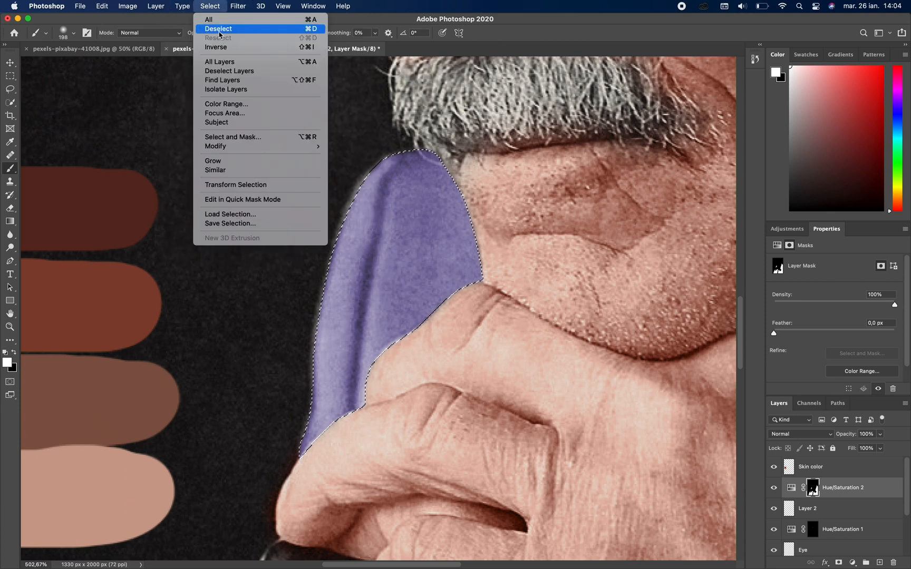
pyautogui.click(219, 34)
# Add an empty layer and a Hue/Saturation adjustment above the jacket tint, with Hue -13, Saturation -40 and Lightness +6
pyautogui.scroll(-5, 452, 348)
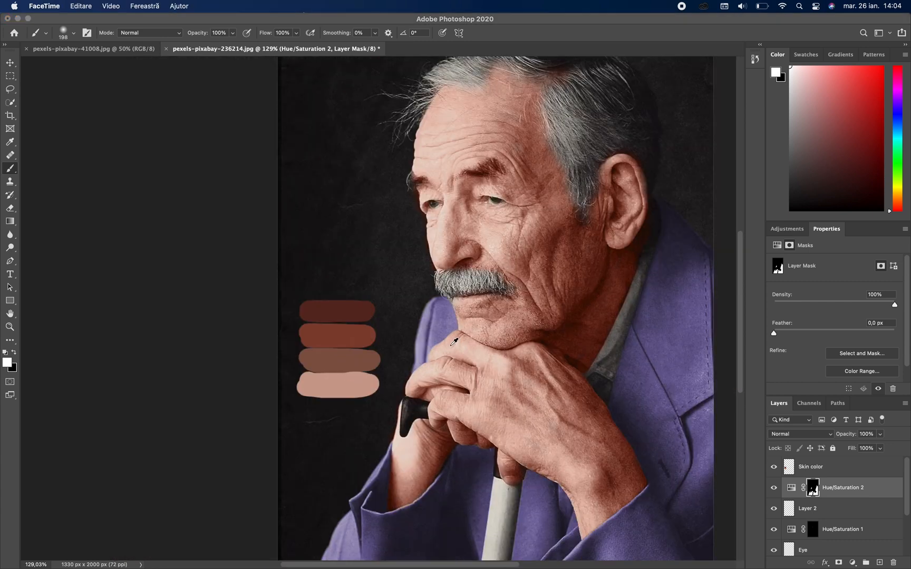
pyautogui.scroll(-3, 455, 342)
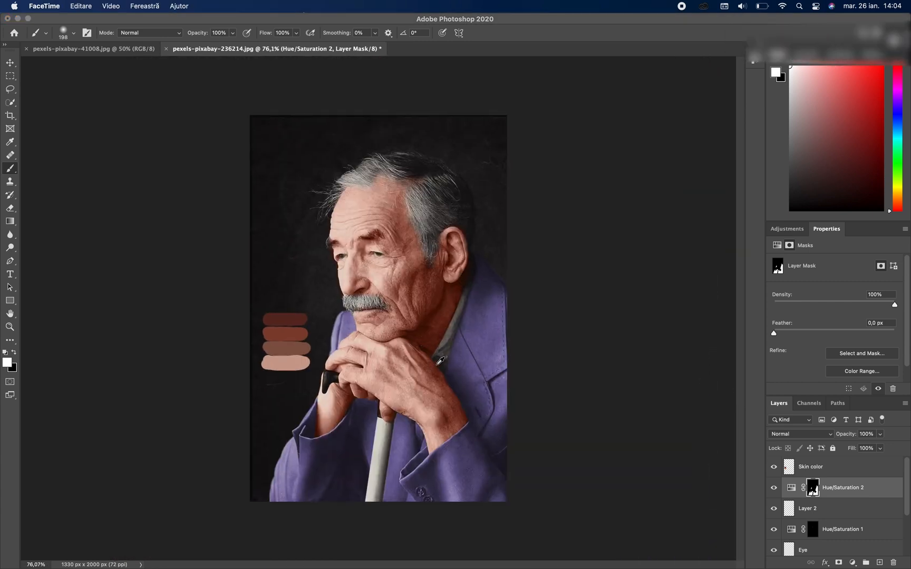
pyautogui.scroll(3, 384, 289)
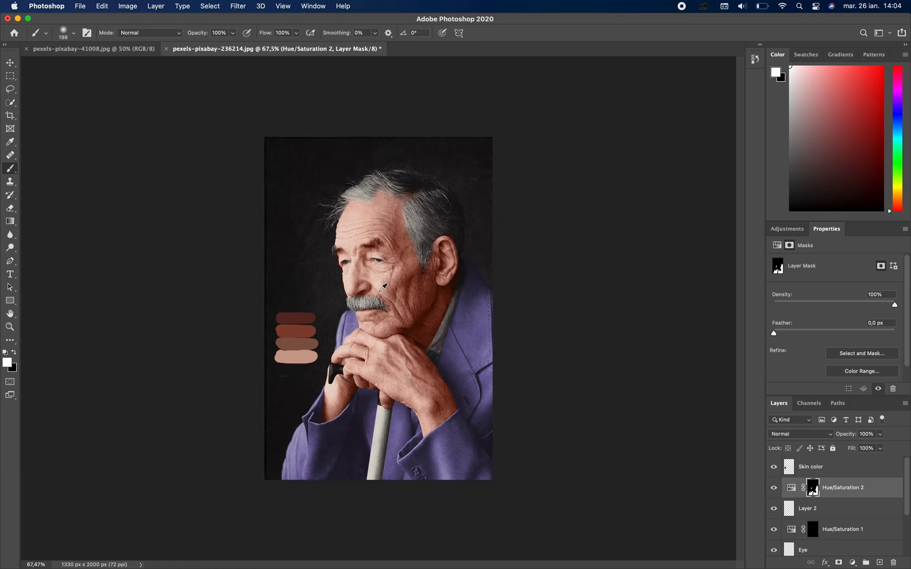
pyautogui.scroll(3, 439, 261)
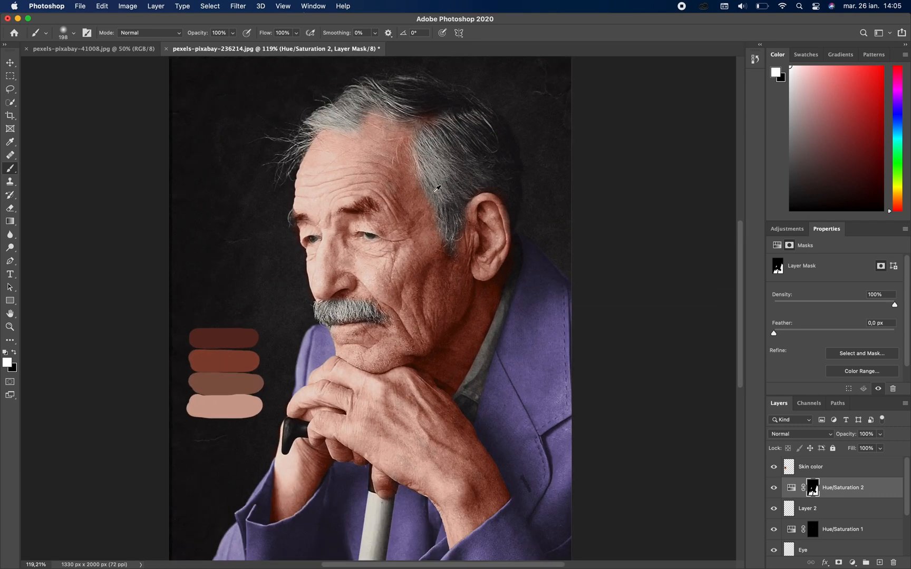
pyautogui.scroll(1, 425, 180)
pyautogui.scroll(3, 425, 181)
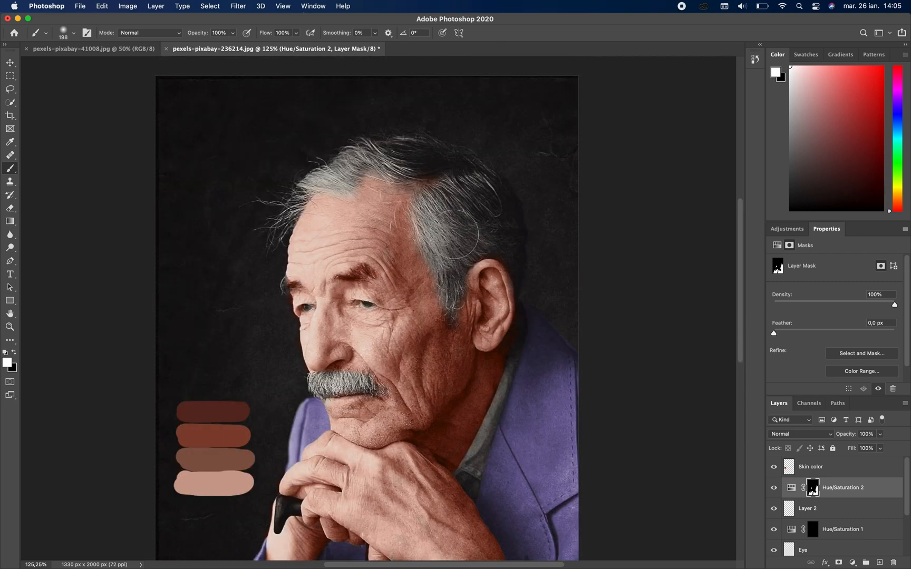
pyautogui.click(780, 230)
pyautogui.click(879, 563)
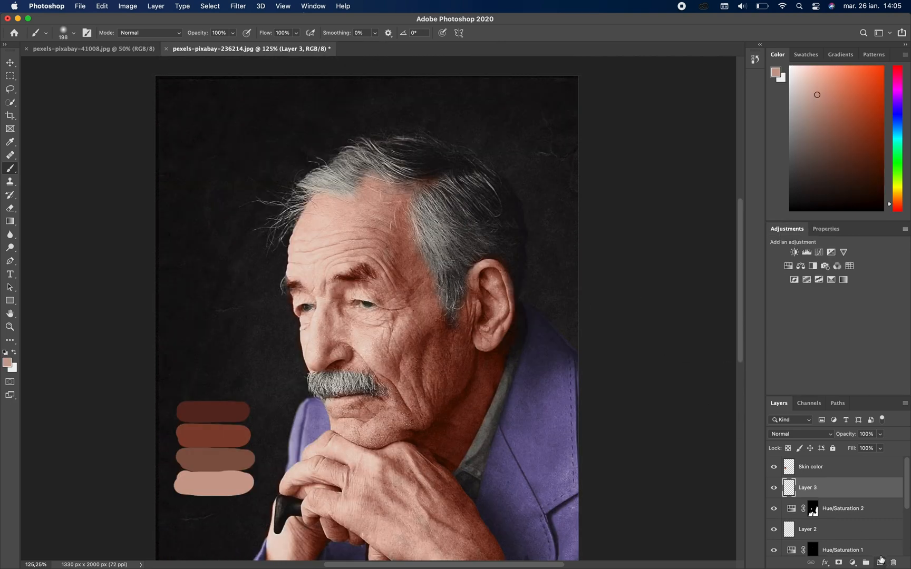
pyautogui.click(788, 266)
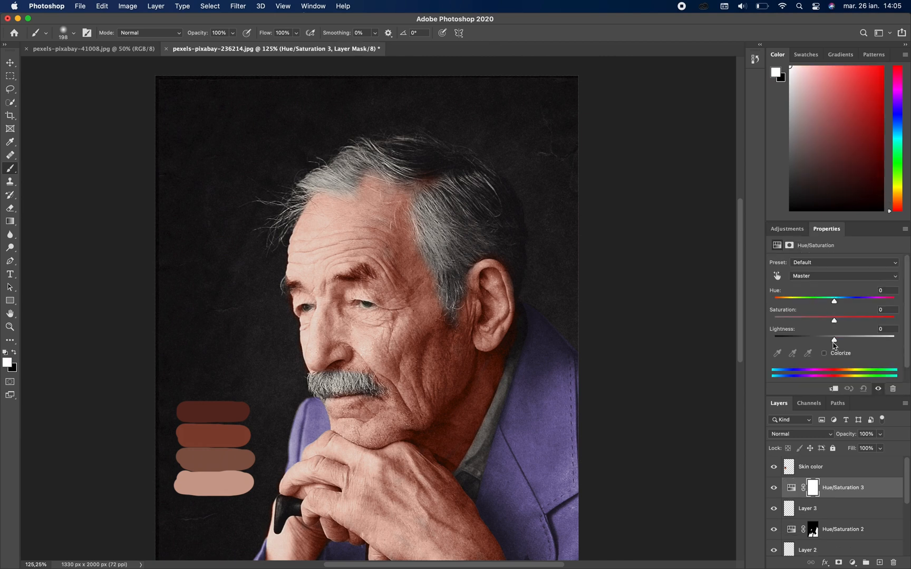
pyautogui.moveTo(836, 343); pyautogui.dragTo(810, 327)
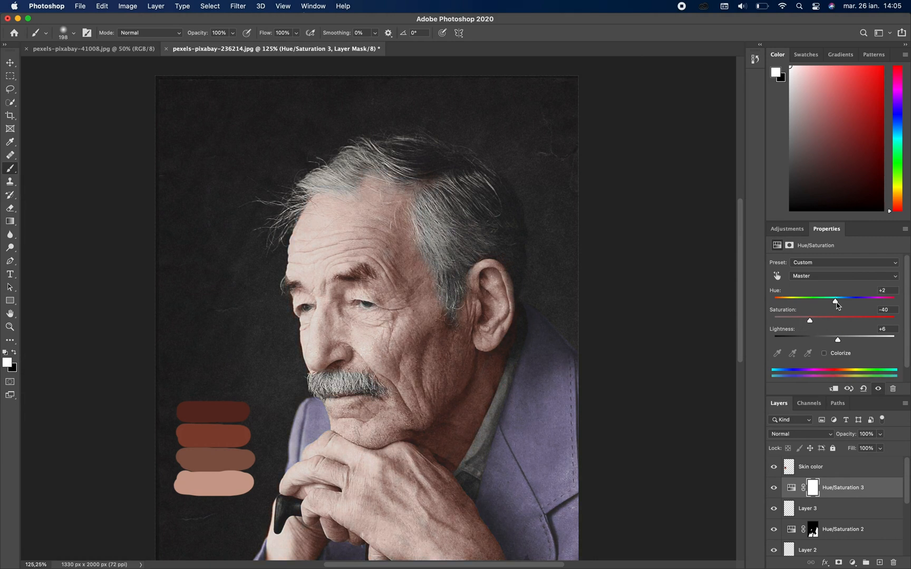
pyautogui.moveTo(837, 308); pyautogui.dragTo(830, 307)
# Invert the Hue/Saturation 3 mask to black to hide the adjustment
pyautogui.click(133, 8)
pyautogui.moveTo(143, 35)
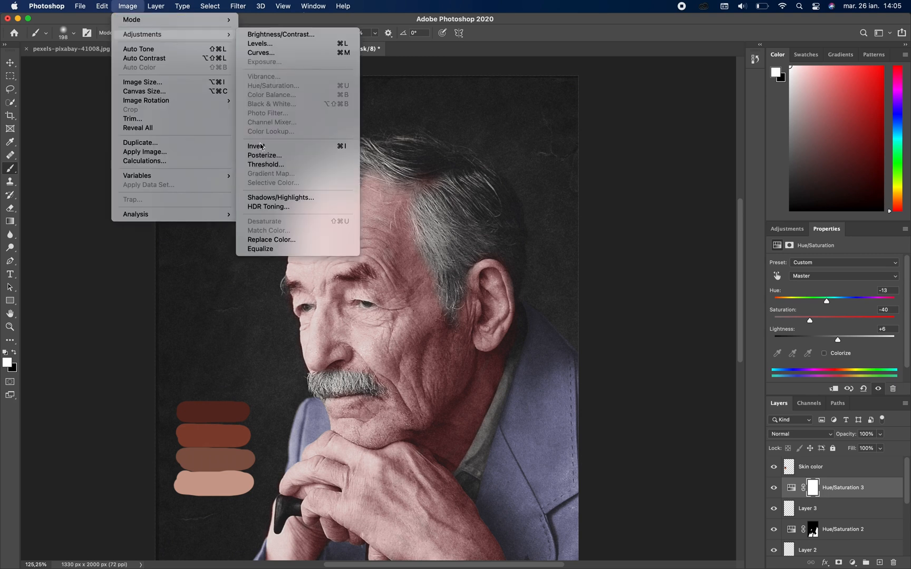
pyautogui.click(265, 150)
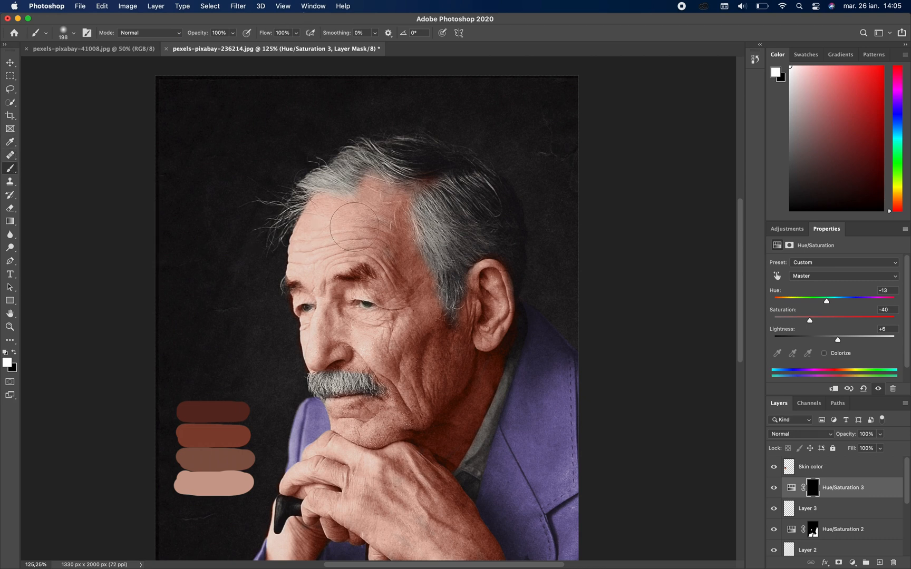
# Paint white over the hair on the Hue/Saturation 3 mask with a soft 121 px brush
pyautogui.scroll(3, 428, 146)
pyautogui.scroll(1, 425, 150)
pyautogui.rightClick(461, 217)
pyautogui.moveTo(551, 242); pyautogui.dragTo(533, 239)
pyautogui.click(309, 177)
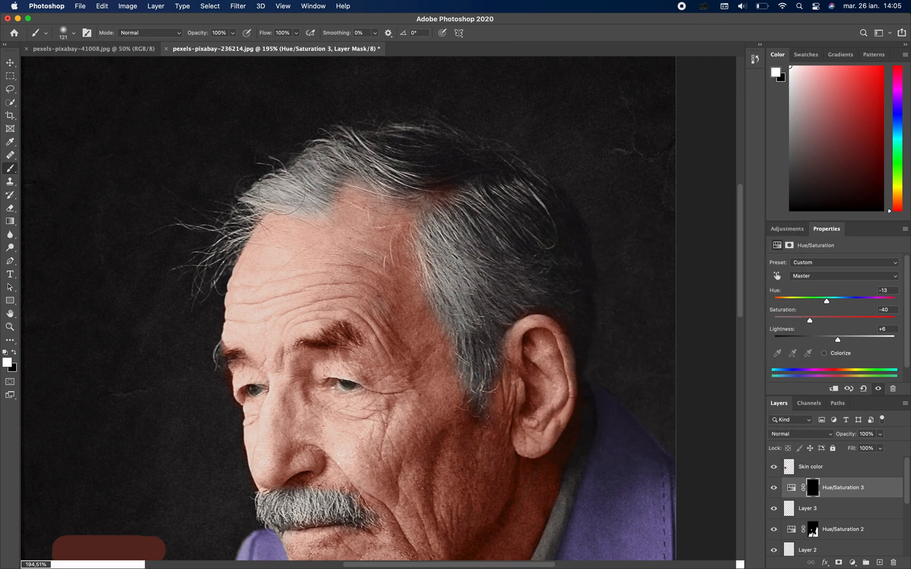
pyautogui.moveTo(294, 192)
pyautogui.mouseDown()
pyautogui.moveTo(317, 173)
pyautogui.moveTo(379, 161)
pyautogui.moveTo(413, 168)
pyautogui.mouseUp()
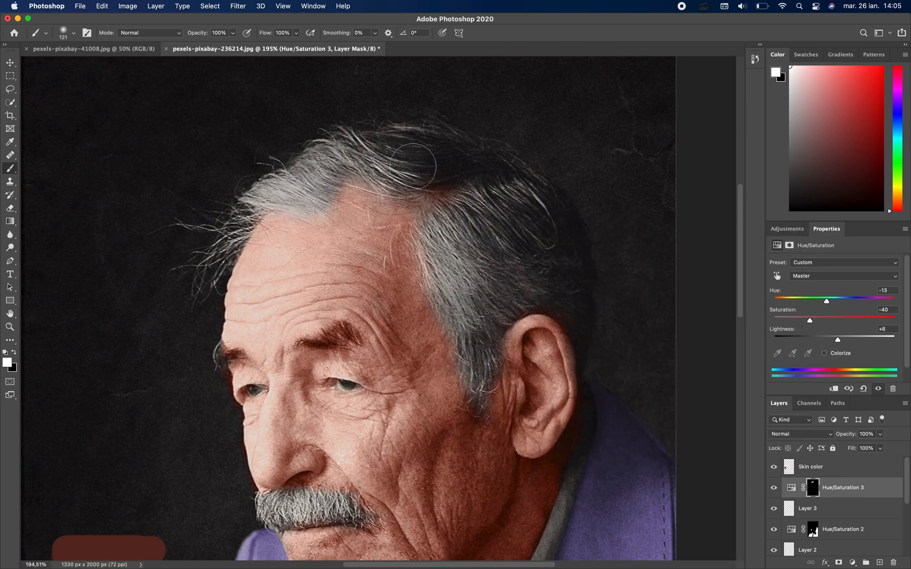
pyautogui.moveTo(457, 238)
pyautogui.mouseDown()
pyautogui.moveTo(465, 305)
pyautogui.moveTo(461, 257)
pyautogui.moveTo(556, 292)
pyautogui.moveTo(533, 279)
pyautogui.moveTo(512, 294)
pyautogui.mouseUp()
pyautogui.moveTo(525, 238)
pyautogui.mouseDown()
pyautogui.moveTo(485, 220)
pyautogui.moveTo(474, 230)
pyautogui.moveTo(474, 370)
pyautogui.moveTo(483, 369)
pyautogui.moveTo(479, 340)
pyautogui.moveTo(484, 352)
pyautogui.moveTo(466, 363)
pyautogui.mouseUp()
# Reduce the soft brush to 86 px and paint the moustache white on the Hue/Saturation 3 mask
pyautogui.scroll(-5, 465, 363)
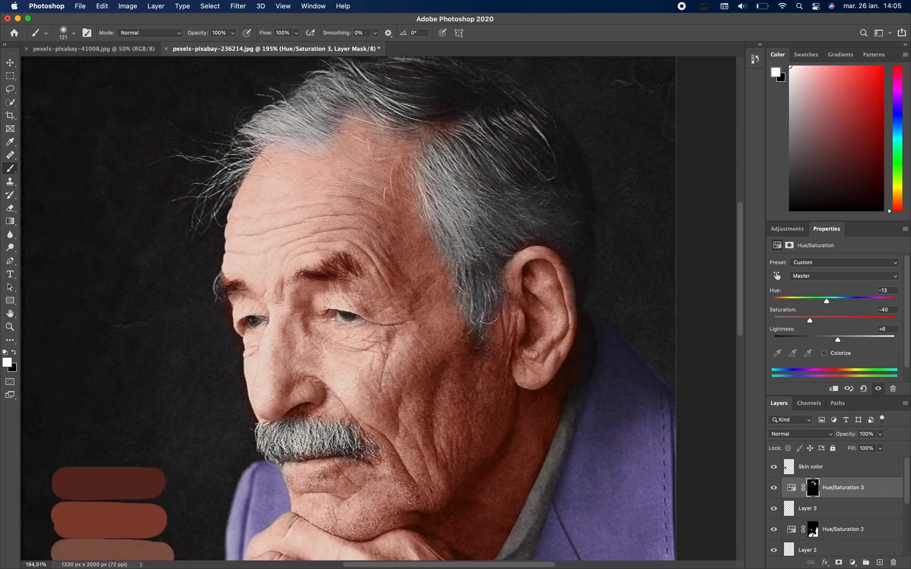
pyautogui.scroll(5, 297, 408)
pyautogui.rightClick(327, 439)
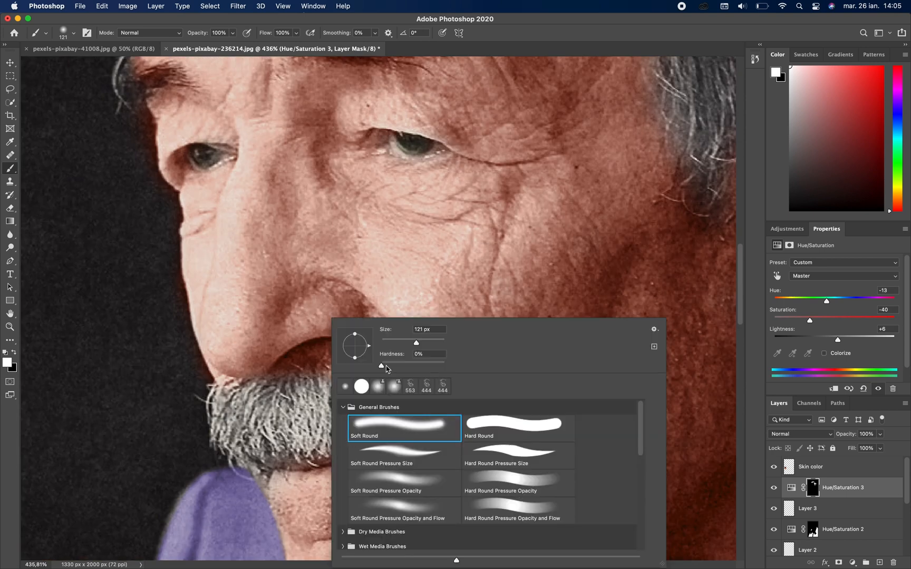
pyautogui.moveTo(408, 346); pyautogui.dragTo(403, 346)
pyautogui.press('Return')
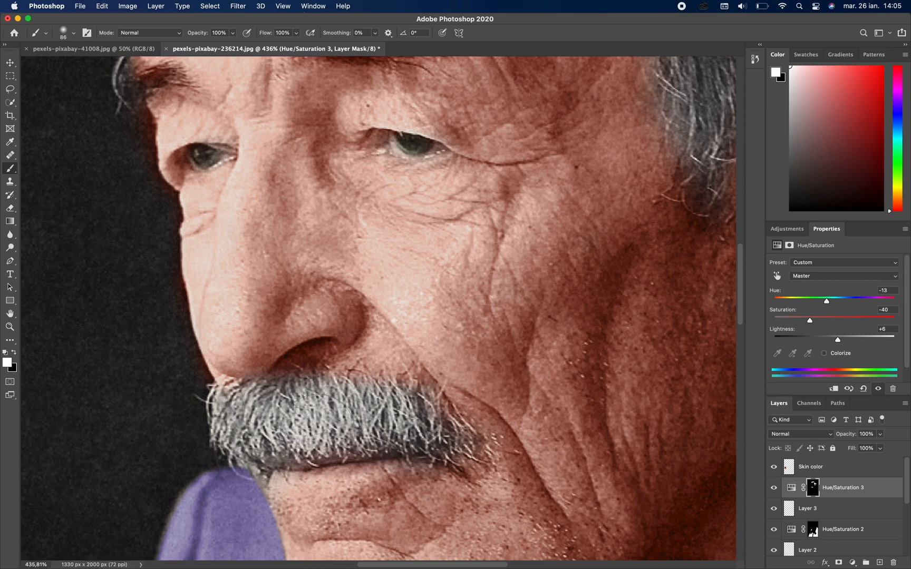
# Add an empty layer and another Hue/Saturation adjustment above the hair adjustment for tinting the cane
pyautogui.scroll(-10, 380, 427)
pyautogui.scroll(3, 381, 342)
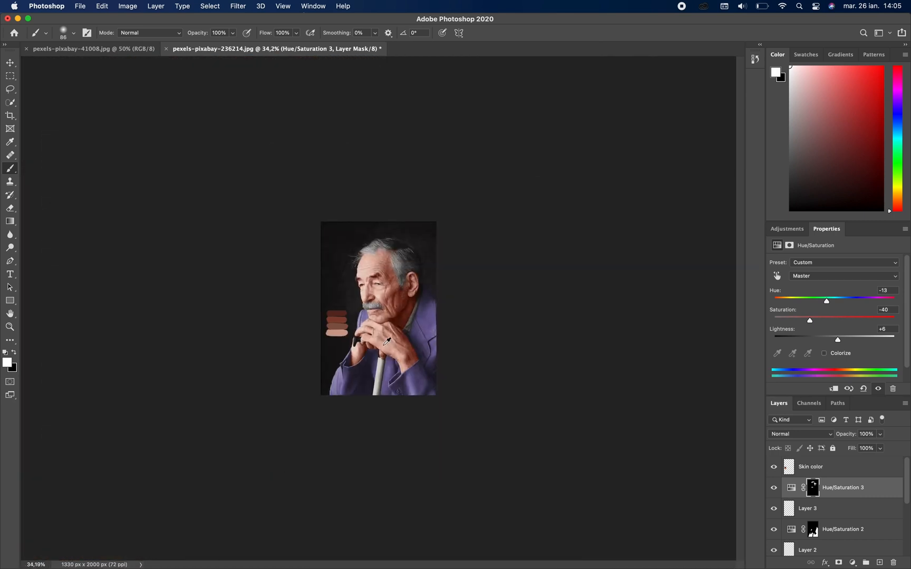
pyautogui.scroll(5, 372, 477)
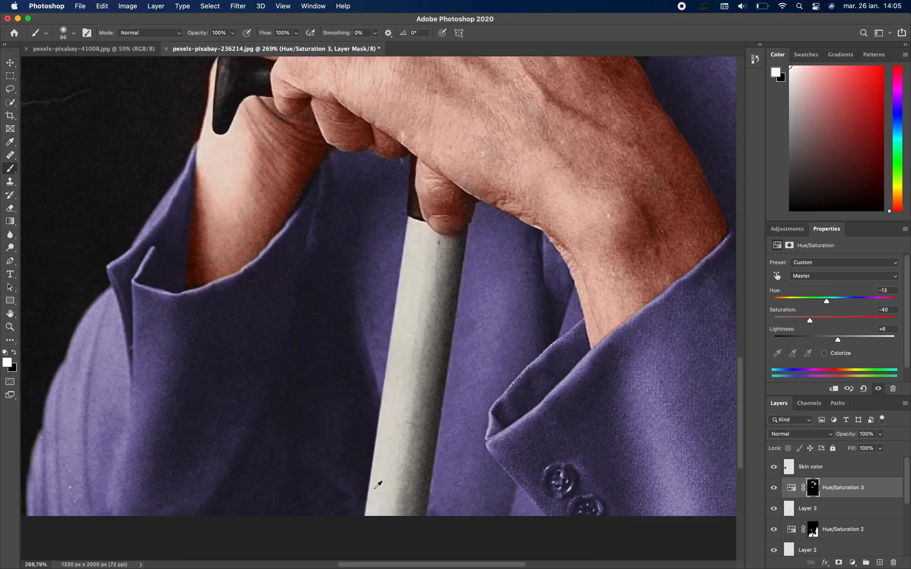
pyautogui.scroll(-2, 403, 443)
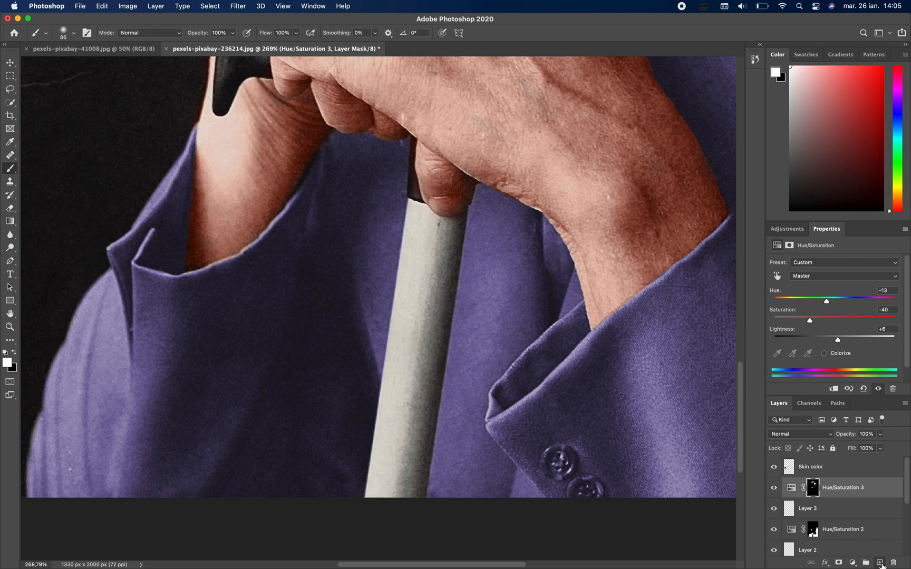
pyautogui.click(880, 562)
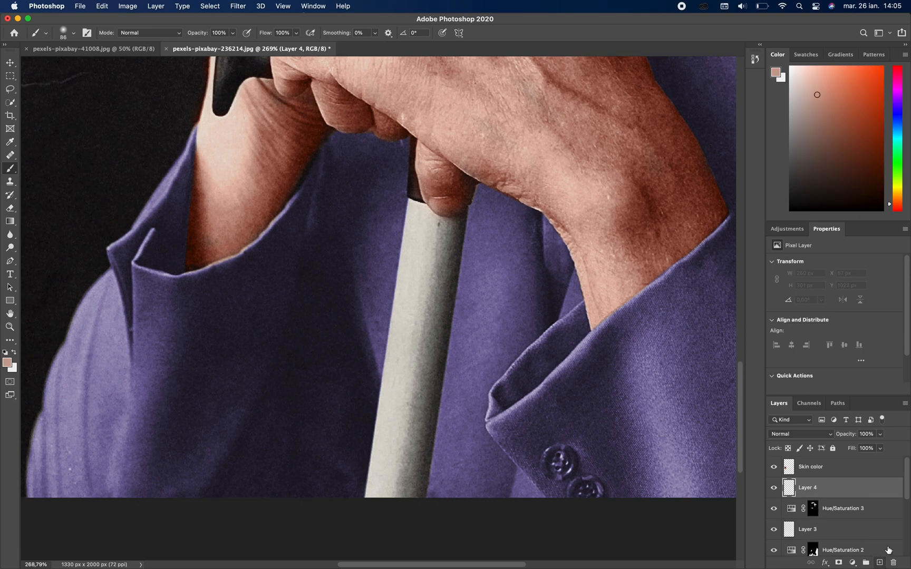
pyautogui.click(787, 228)
pyautogui.click(789, 267)
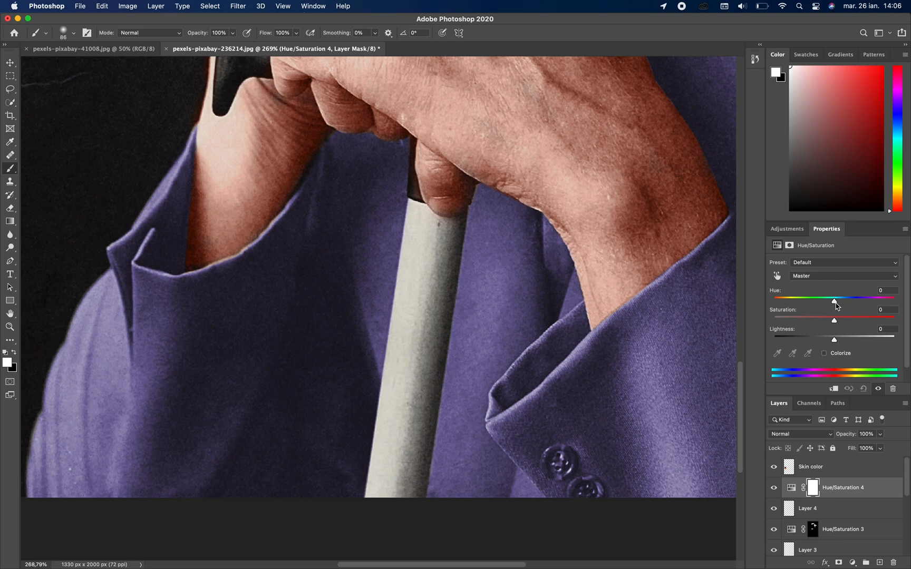
# Turn on Colorize for the Hue/Saturation 4 adjustment and set Hue 53, Saturation 22 and Lightness +8
pyautogui.moveTo(835, 304)
pyautogui.mouseDown()
pyautogui.moveTo(885, 305)
pyautogui.moveTo(842, 308)
pyautogui.mouseUp()
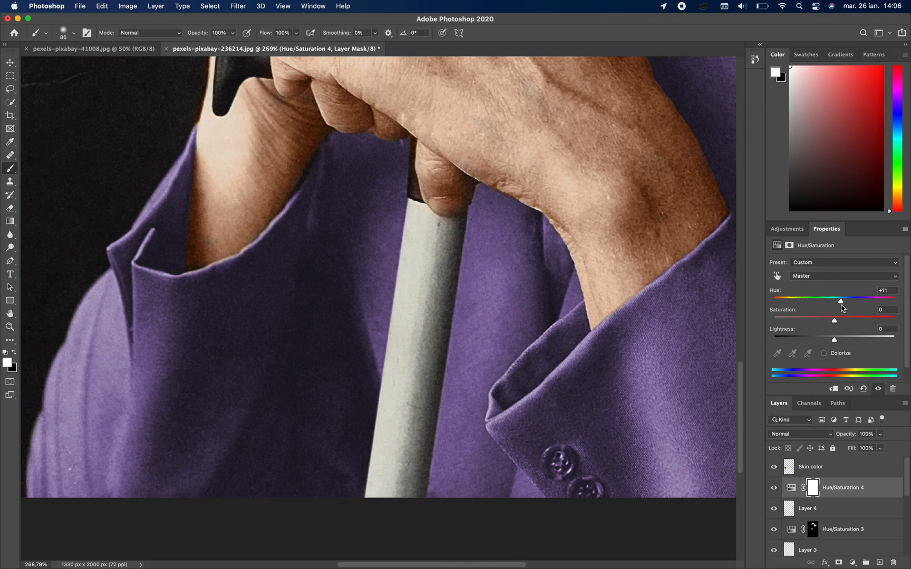
pyautogui.click(824, 354)
pyautogui.moveTo(779, 301)
pyautogui.mouseDown()
pyautogui.moveTo(822, 302)
pyautogui.moveTo(788, 303)
pyautogui.mouseUp()
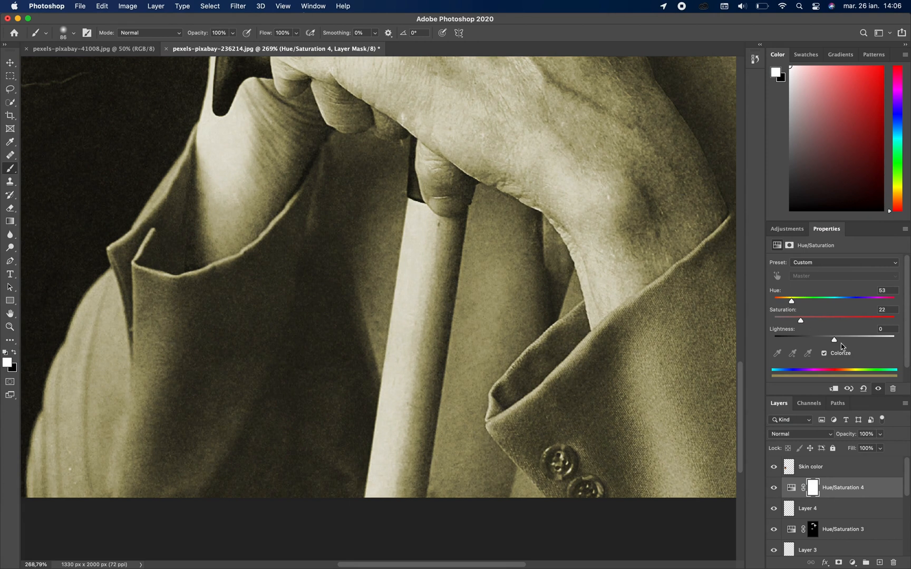
pyautogui.moveTo(841, 345); pyautogui.dragTo(840, 345)
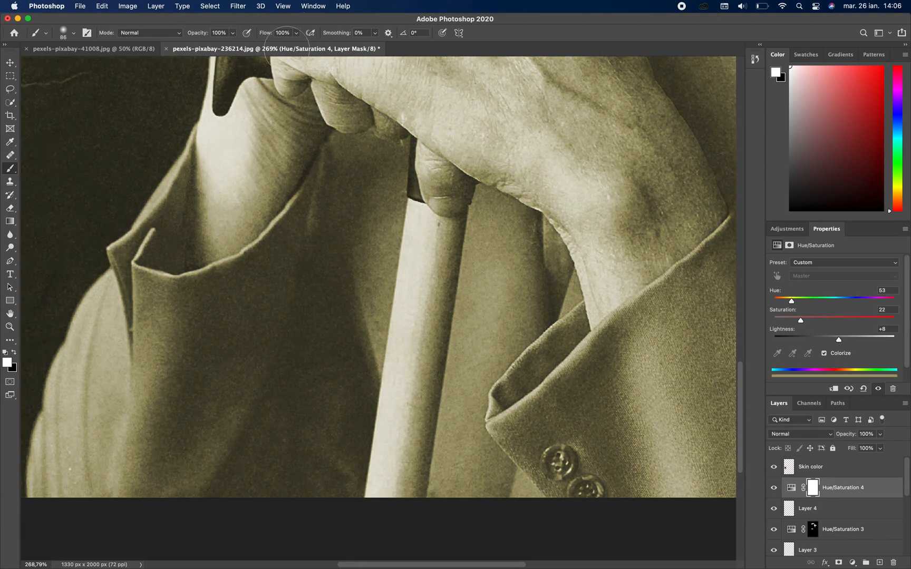
# Invert the Hue/Saturation 4 mask to black to hide the yellowish tint
pyautogui.click(128, 7)
pyautogui.moveTo(143, 34)
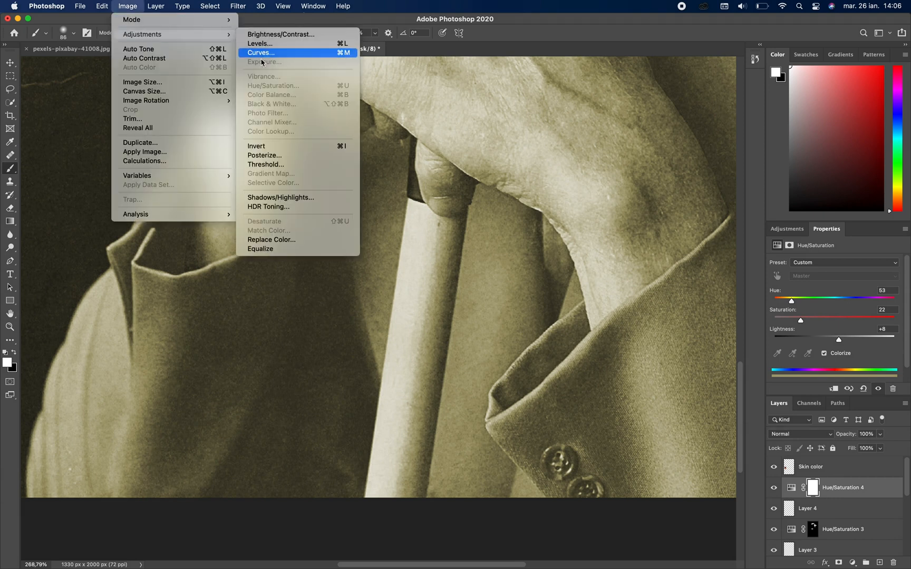
pyautogui.click(276, 146)
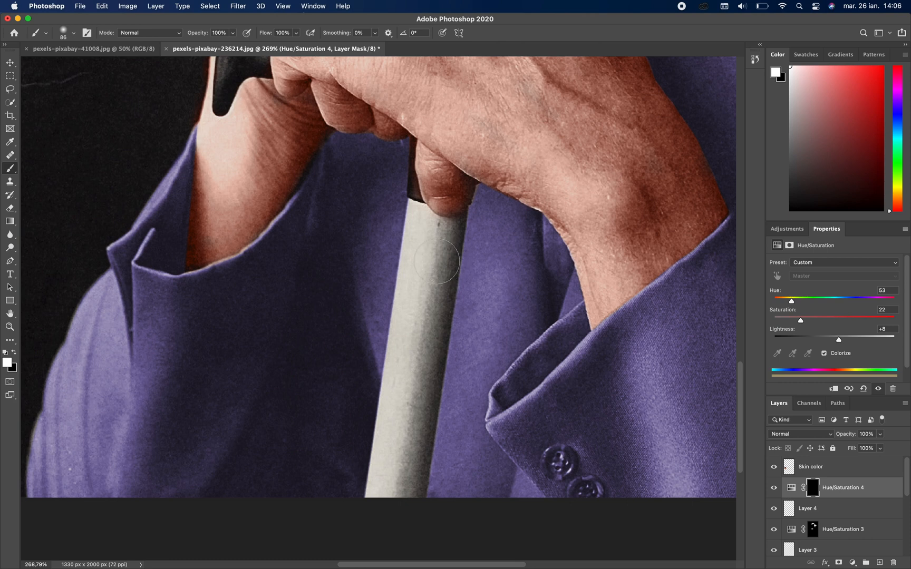
# Trace the cane's shaft below the fingers with the Pen tool and convert the path into a selection with 0 px feather
pyautogui.click(10, 261)
pyautogui.click(364, 501)
pyautogui.click(409, 199)
pyautogui.click(427, 204)
pyautogui.rightClick(426, 514)
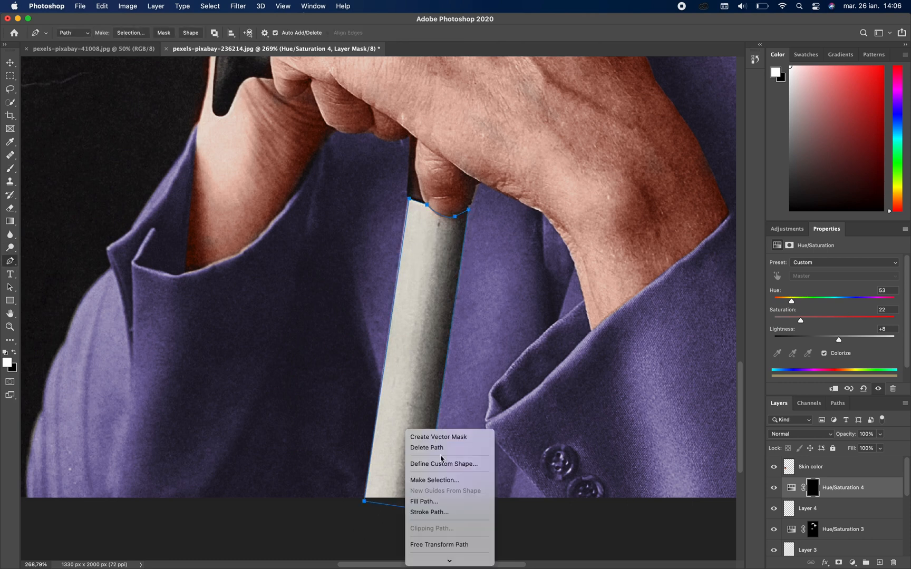
pyautogui.click(445, 484)
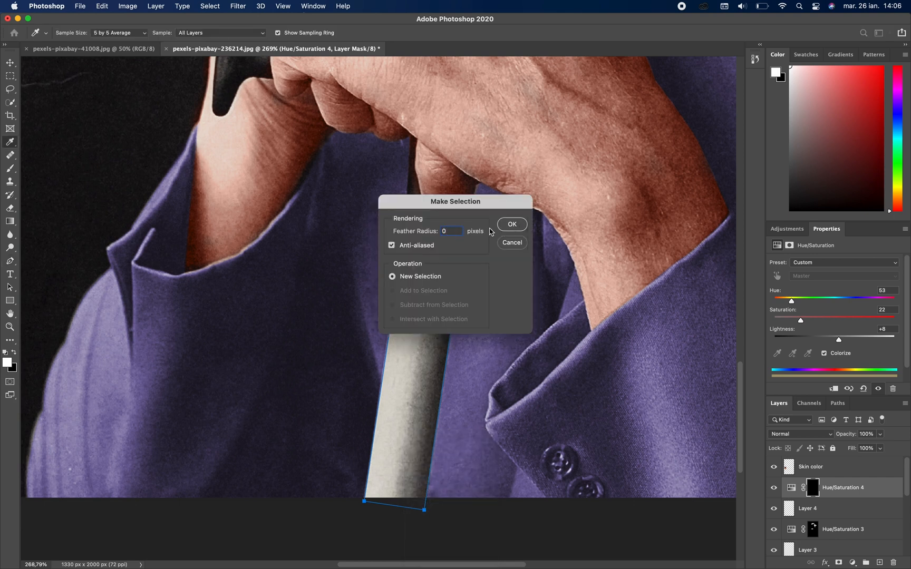
pyautogui.click(510, 226)
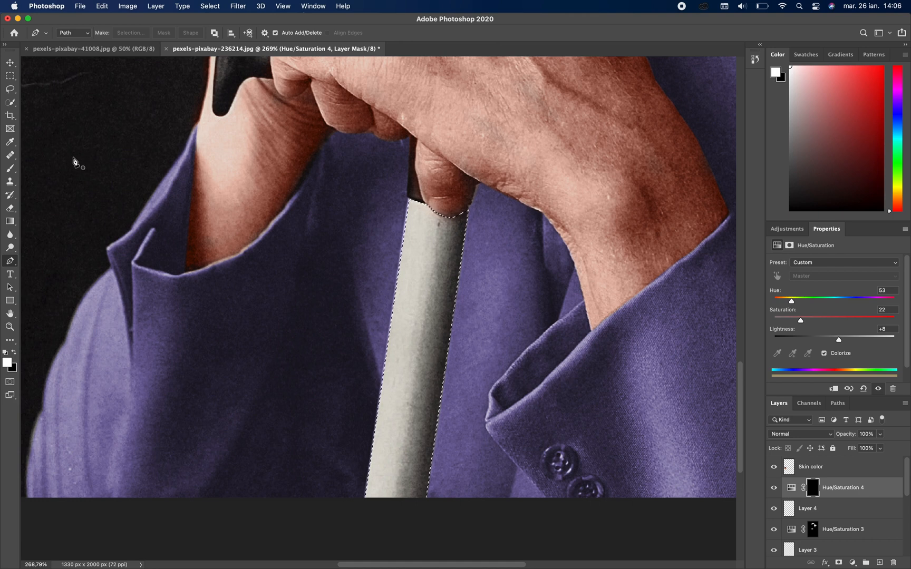
# Paint the selected cane white on the Hue/Saturation 4 mask to reveal the yellowish tint, and deselect
pyautogui.click(10, 169)
pyautogui.moveTo(423, 260)
pyautogui.mouseDown()
pyautogui.moveTo(428, 238)
pyautogui.moveTo(398, 268)
pyautogui.moveTo(395, 303)
pyautogui.moveTo(410, 331)
pyautogui.moveTo(441, 454)
pyautogui.moveTo(420, 486)
pyautogui.moveTo(361, 489)
pyautogui.mouseUp()
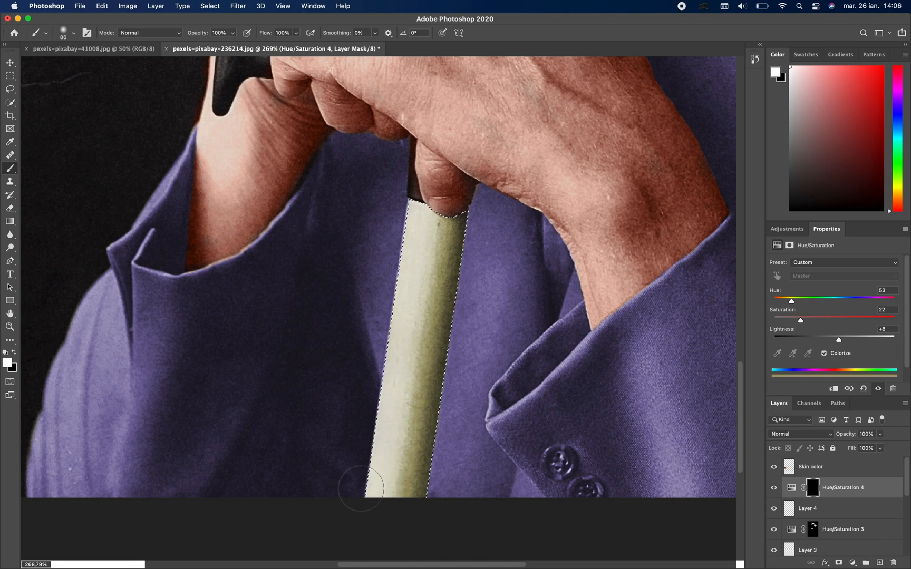
pyautogui.moveTo(403, 215)
pyautogui.mouseDown()
pyautogui.moveTo(392, 363)
pyautogui.moveTo(403, 440)
pyautogui.moveTo(393, 489)
pyautogui.mouseUp()
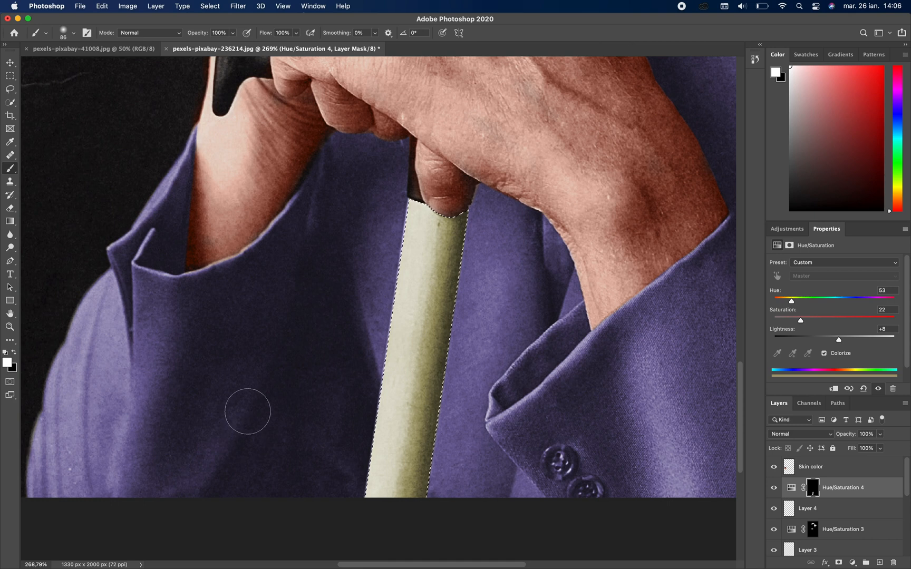
pyautogui.click(245, 7)
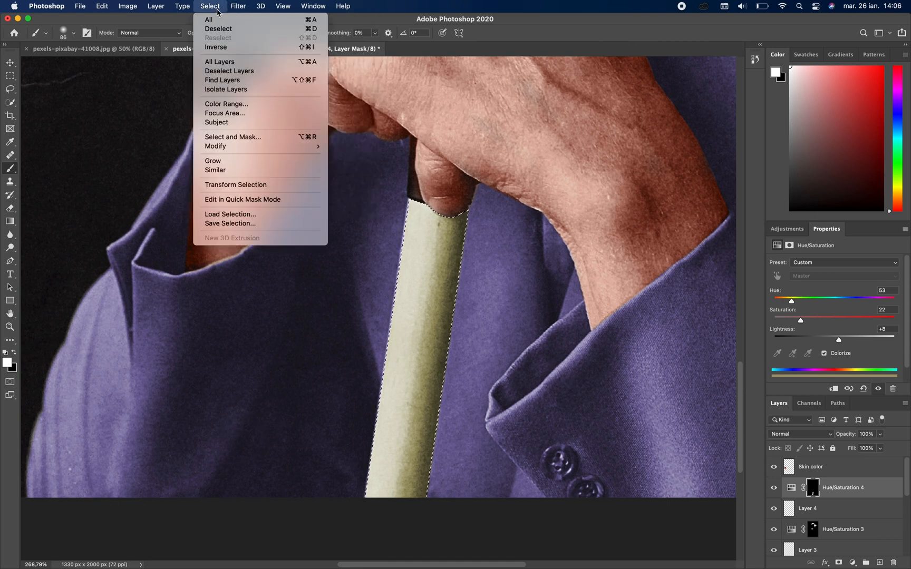
pyautogui.click(218, 30)
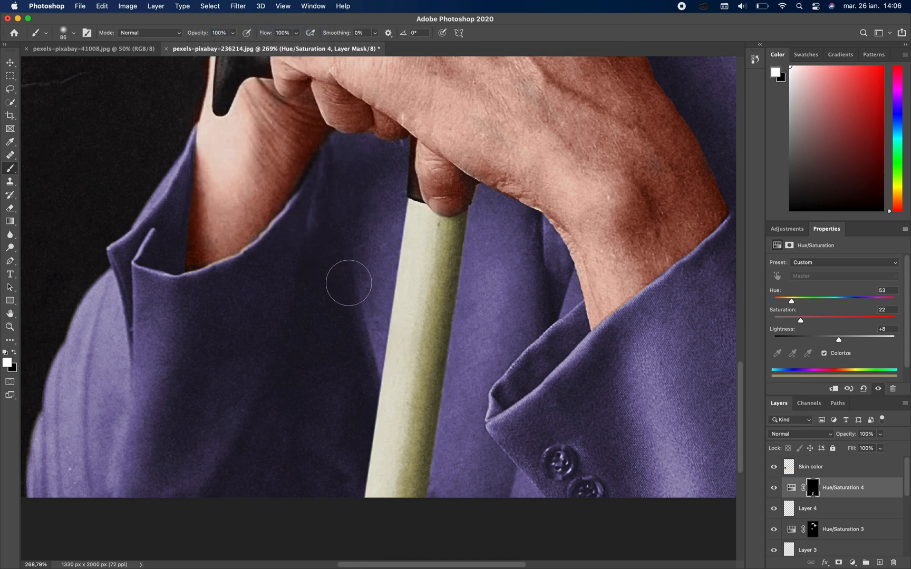
# Delete the Skin color layer holding the swatches beside the man and switch to the Move tool
pyautogui.scroll(-2, 378, 269)
pyautogui.scroll(-5, 378, 268)
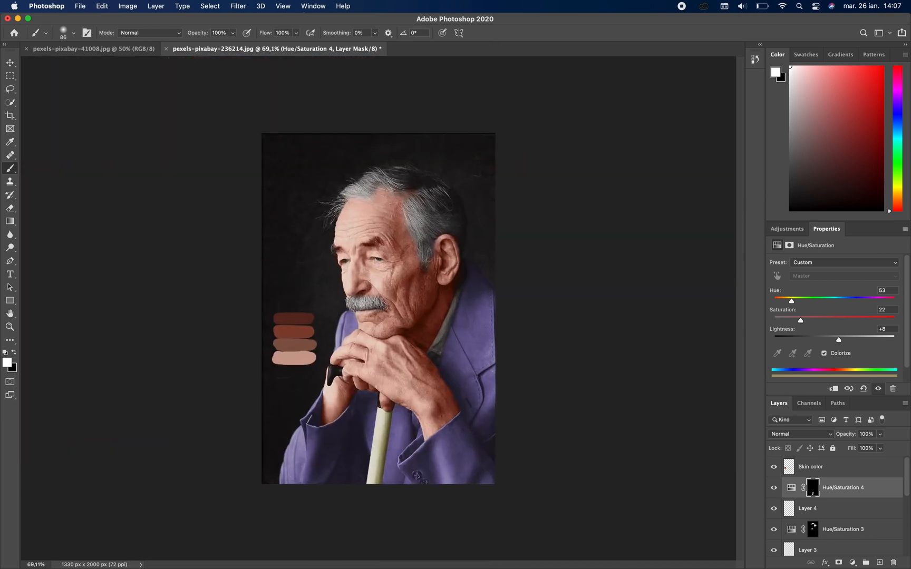
pyautogui.click(815, 466)
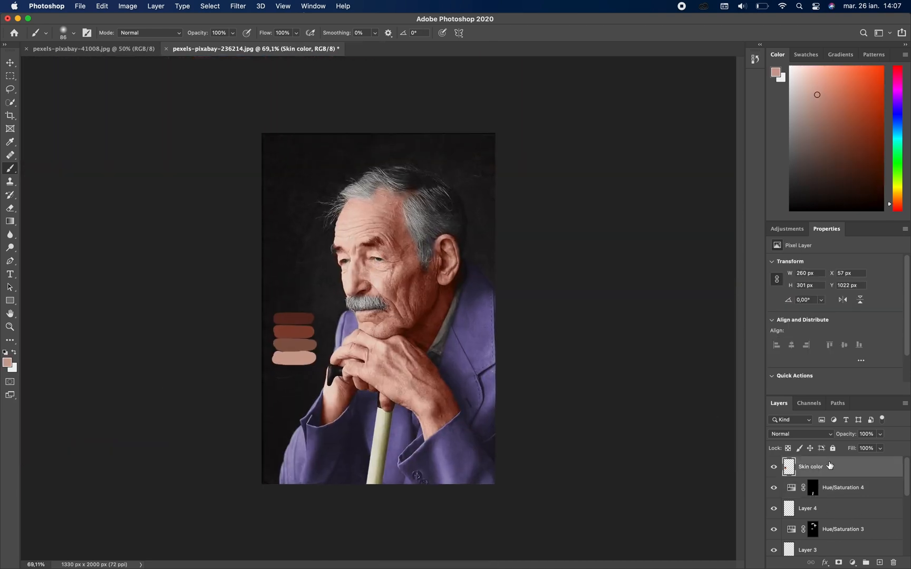
pyautogui.click(775, 467)
pyautogui.click(774, 467)
pyautogui.moveTo(827, 469); pyautogui.dragTo(895, 564)
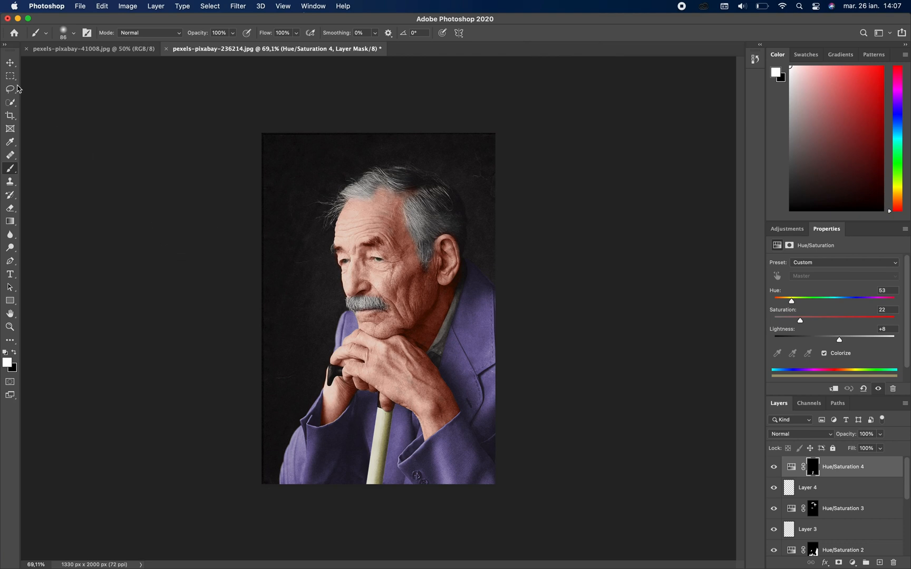
pyautogui.click(10, 63)
pyautogui.scroll(3, 217, 276)
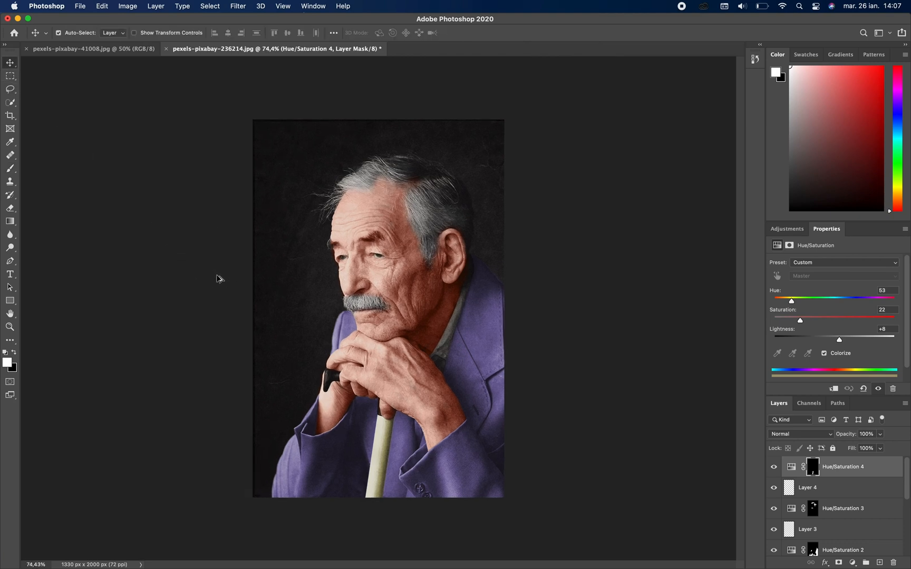